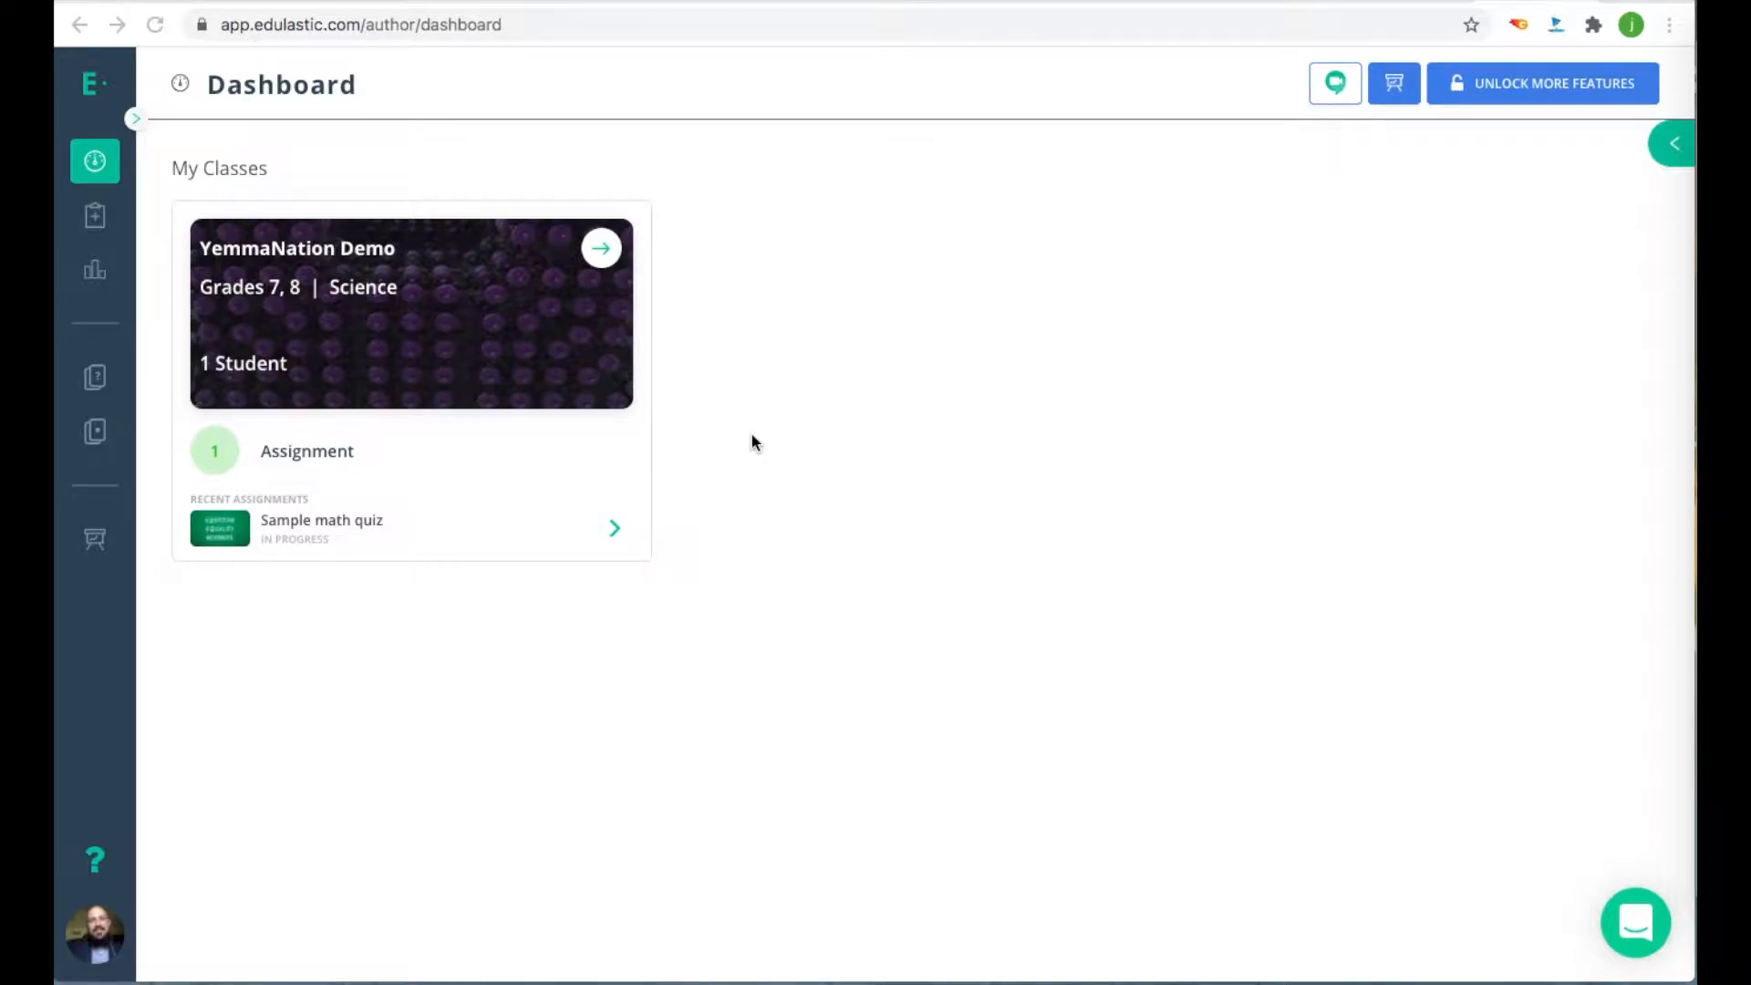
Step: Open the Item Bank and look at the available grade and subject filter options
click(136, 120)
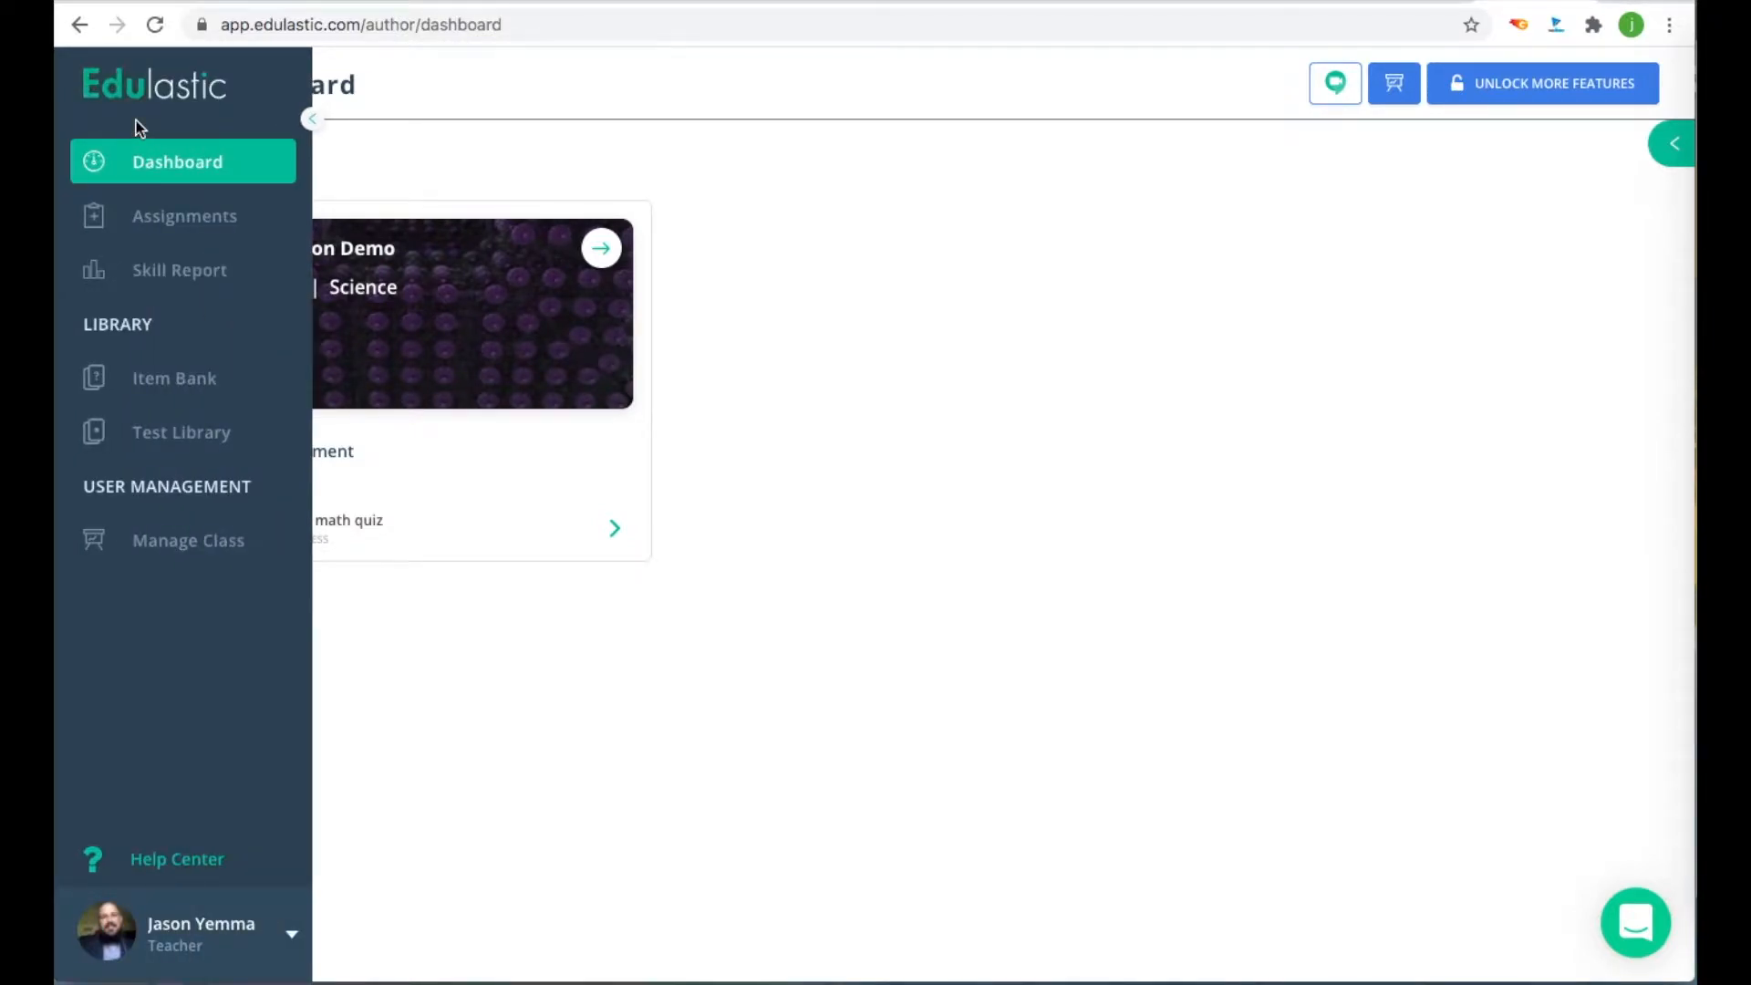
click(198, 388)
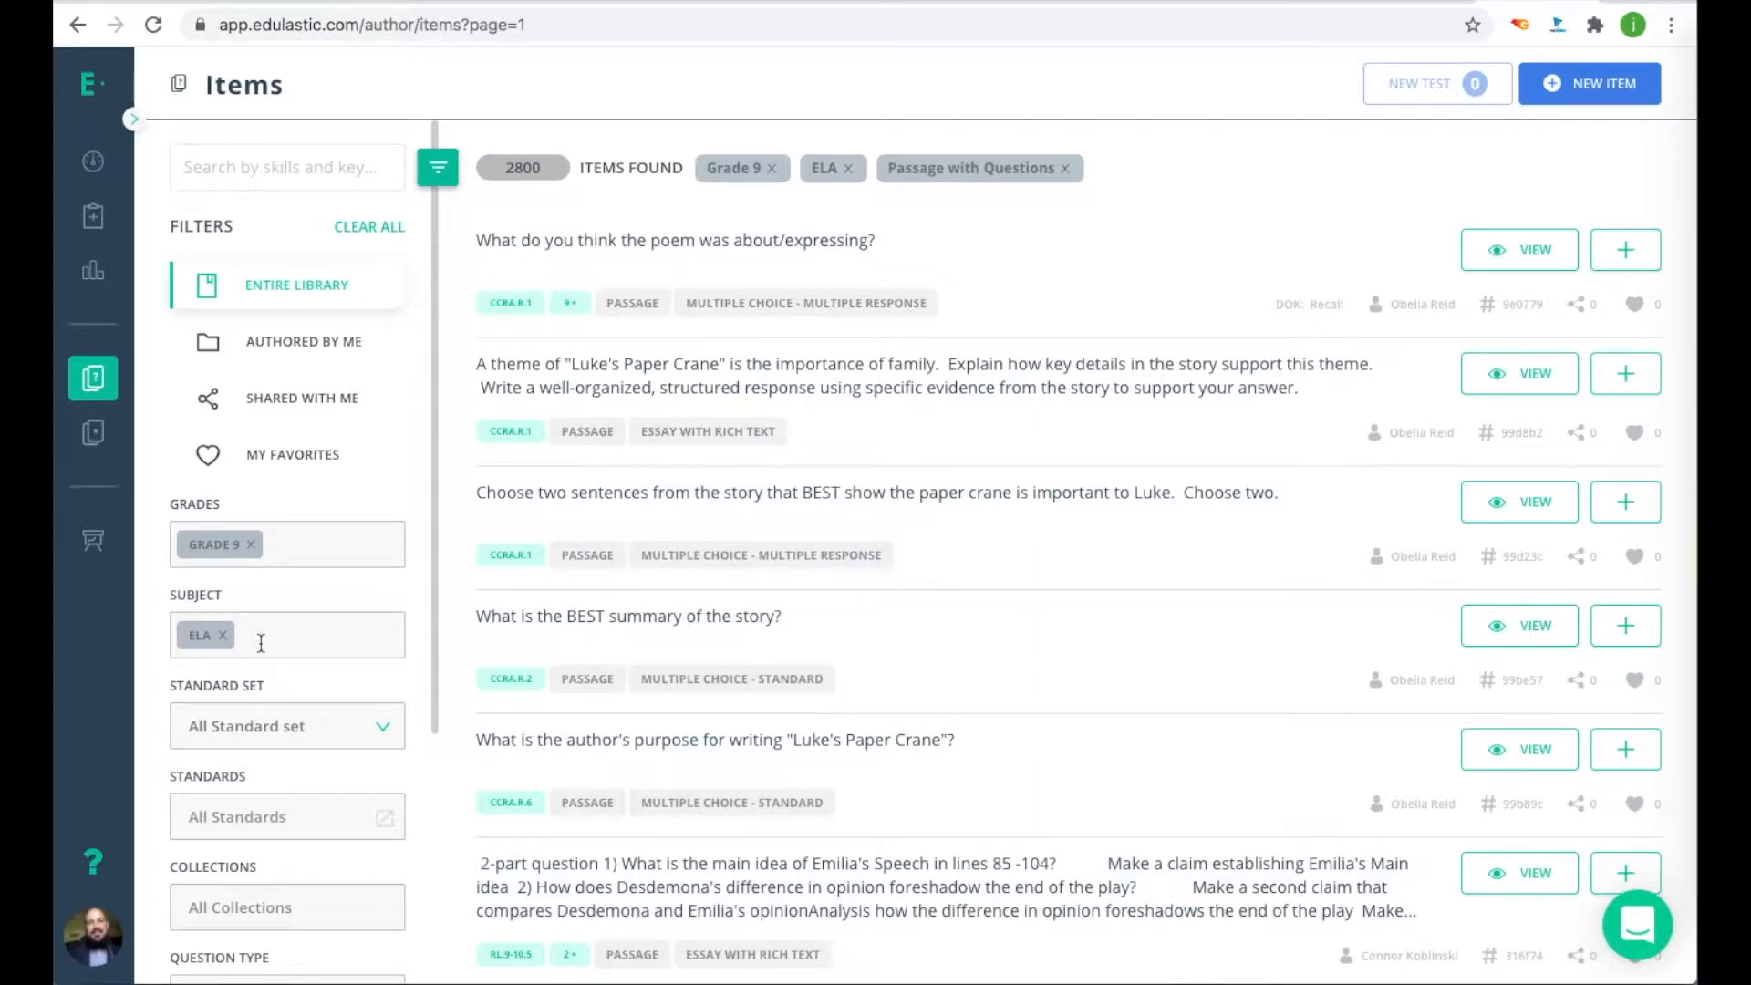
click(276, 545)
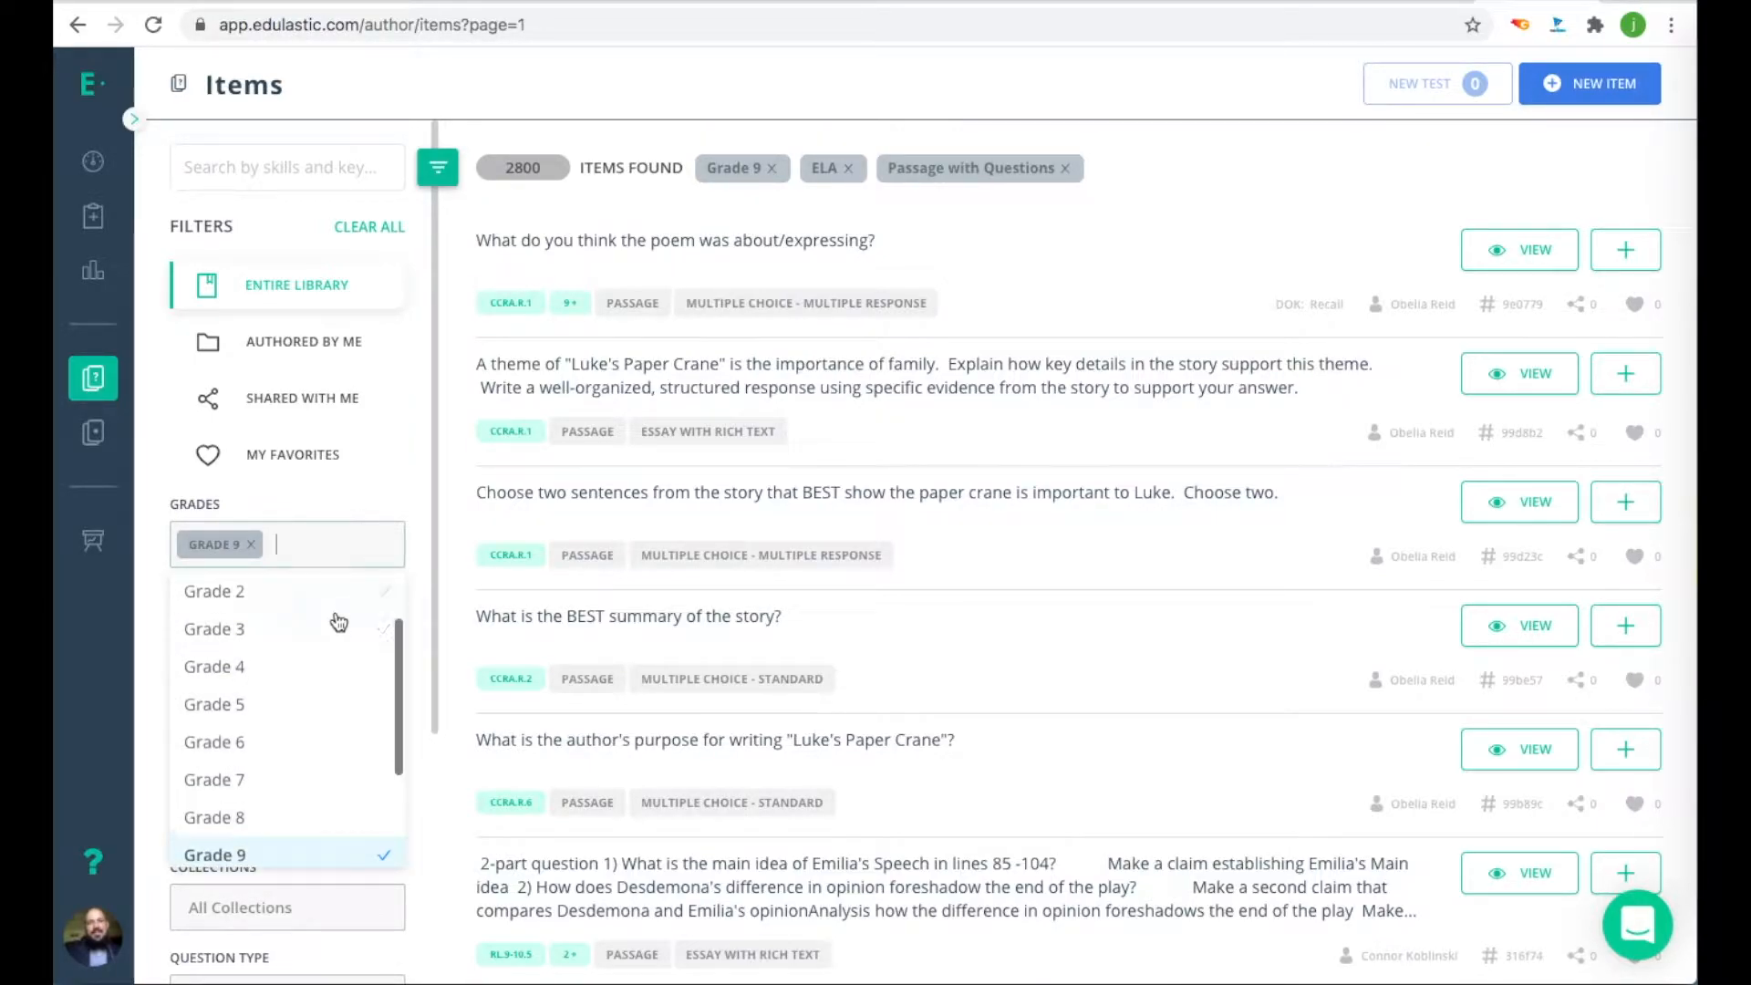
click(350, 506)
click(281, 635)
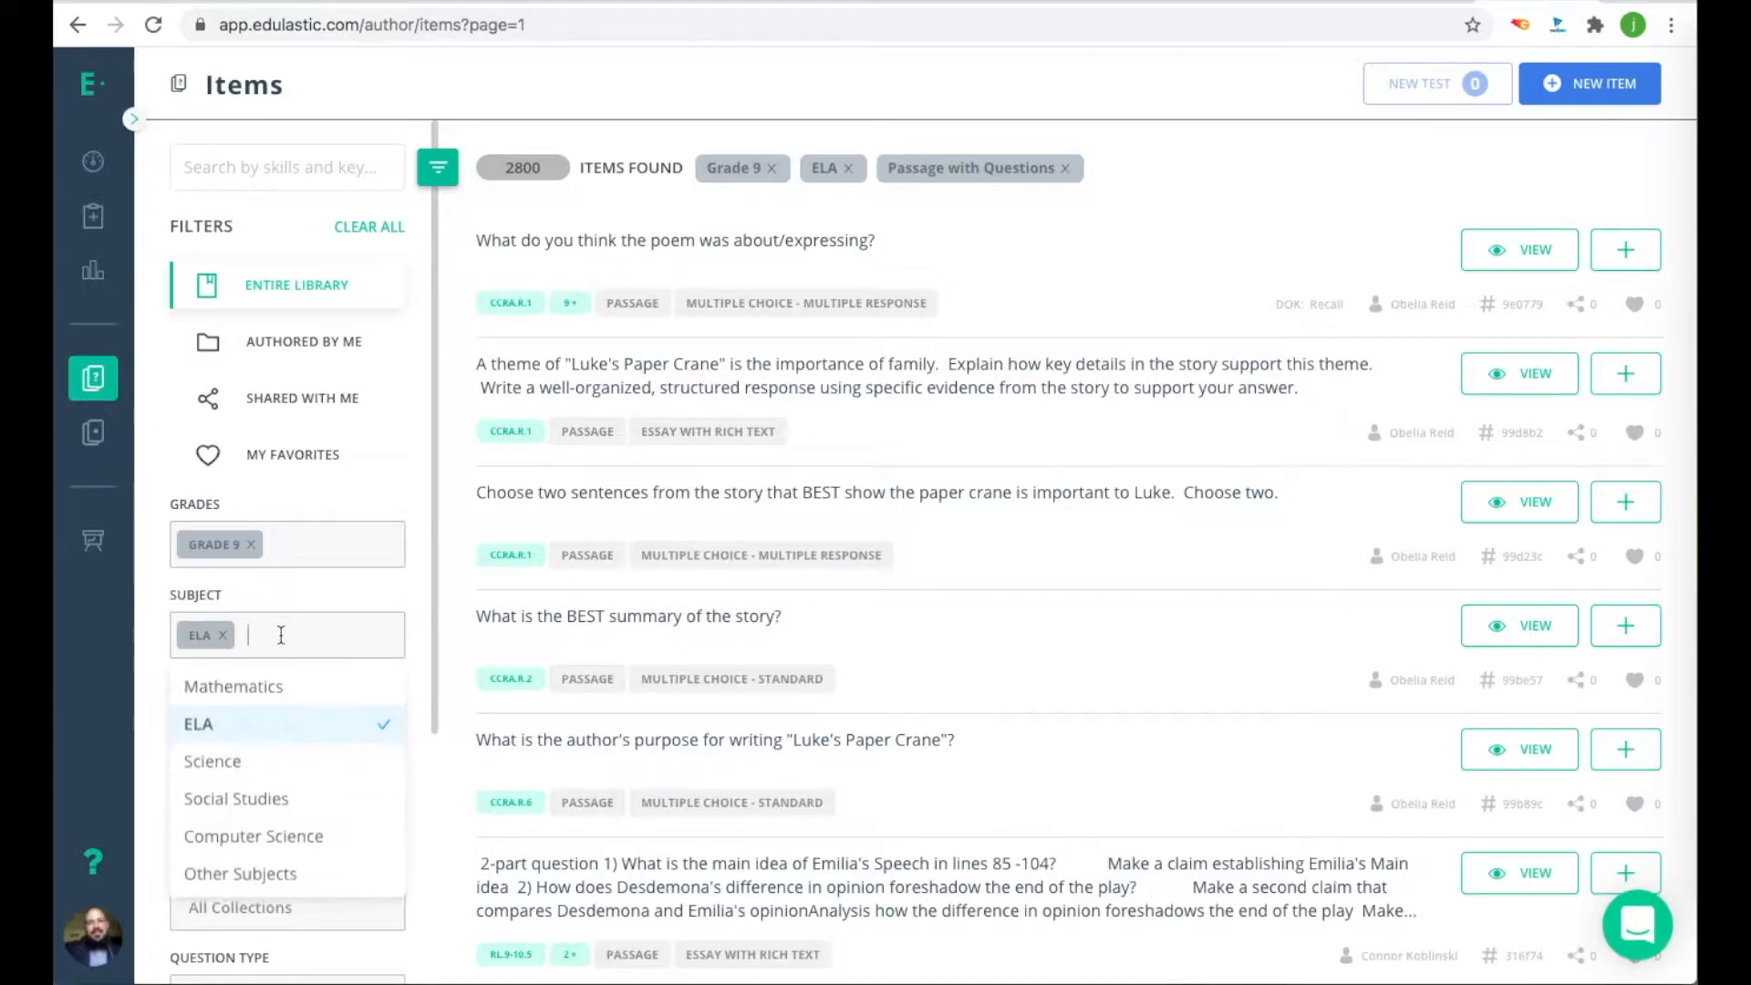
click(332, 588)
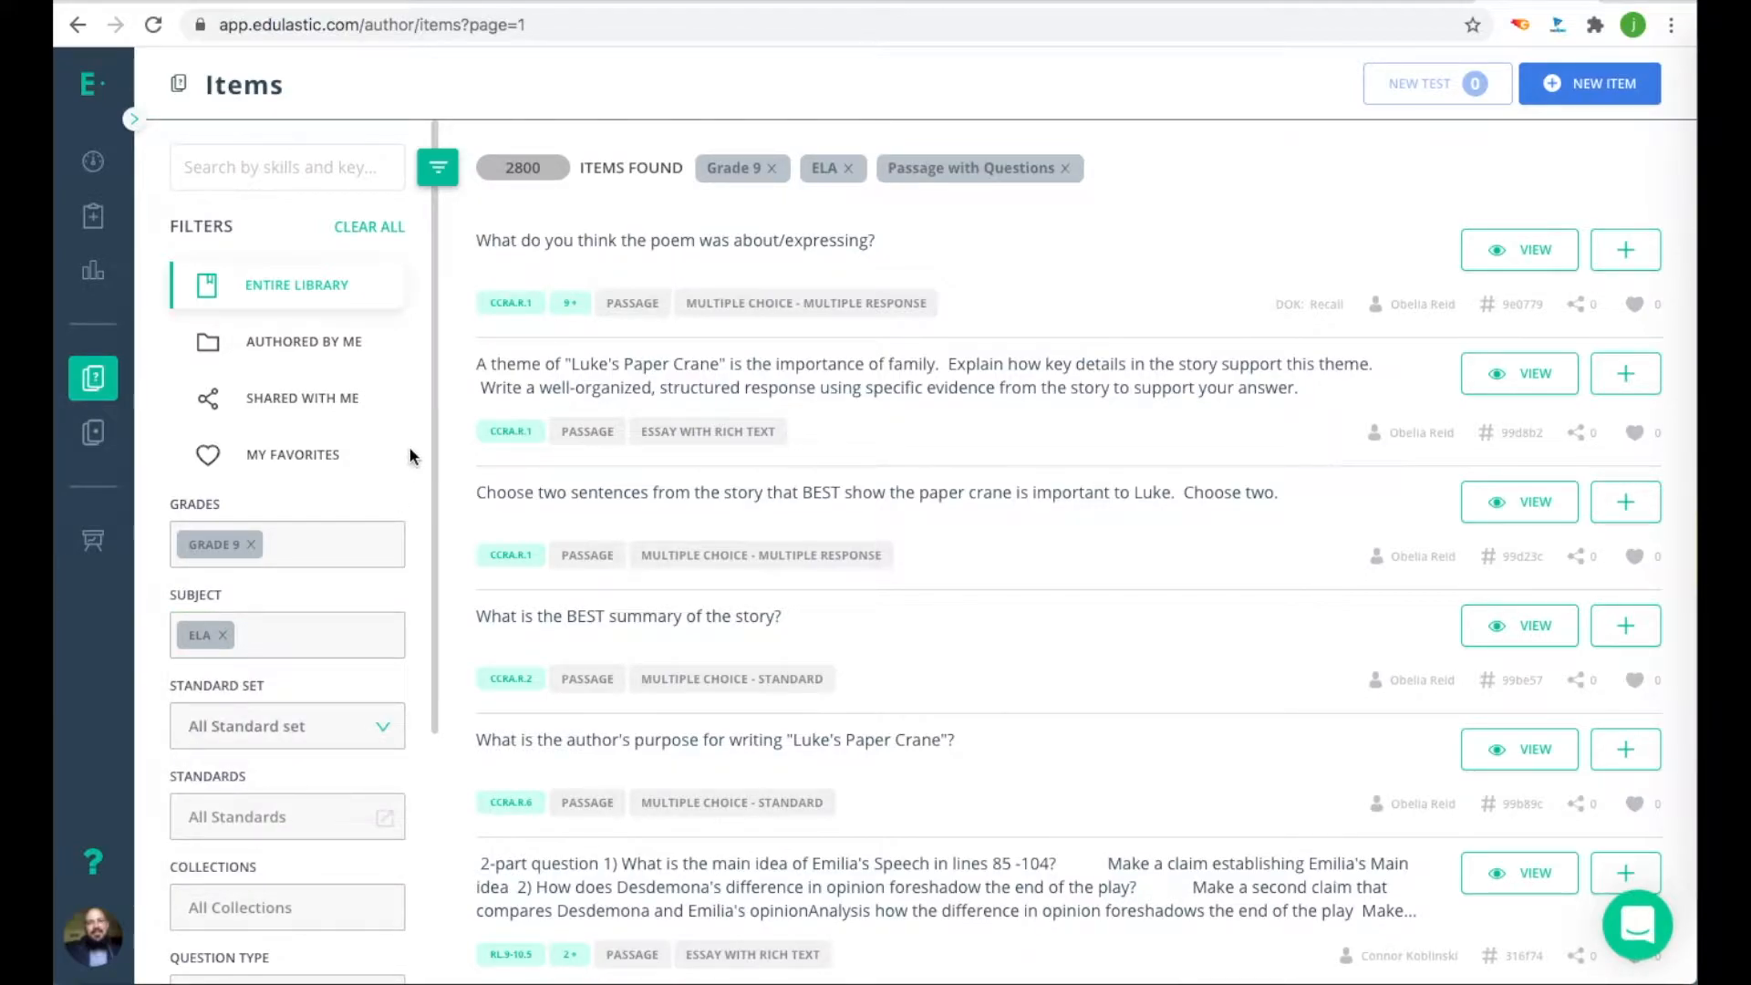
Step: Filter the item bank by the Ohio ELA standard set
scroll(409, 447, down, 5)
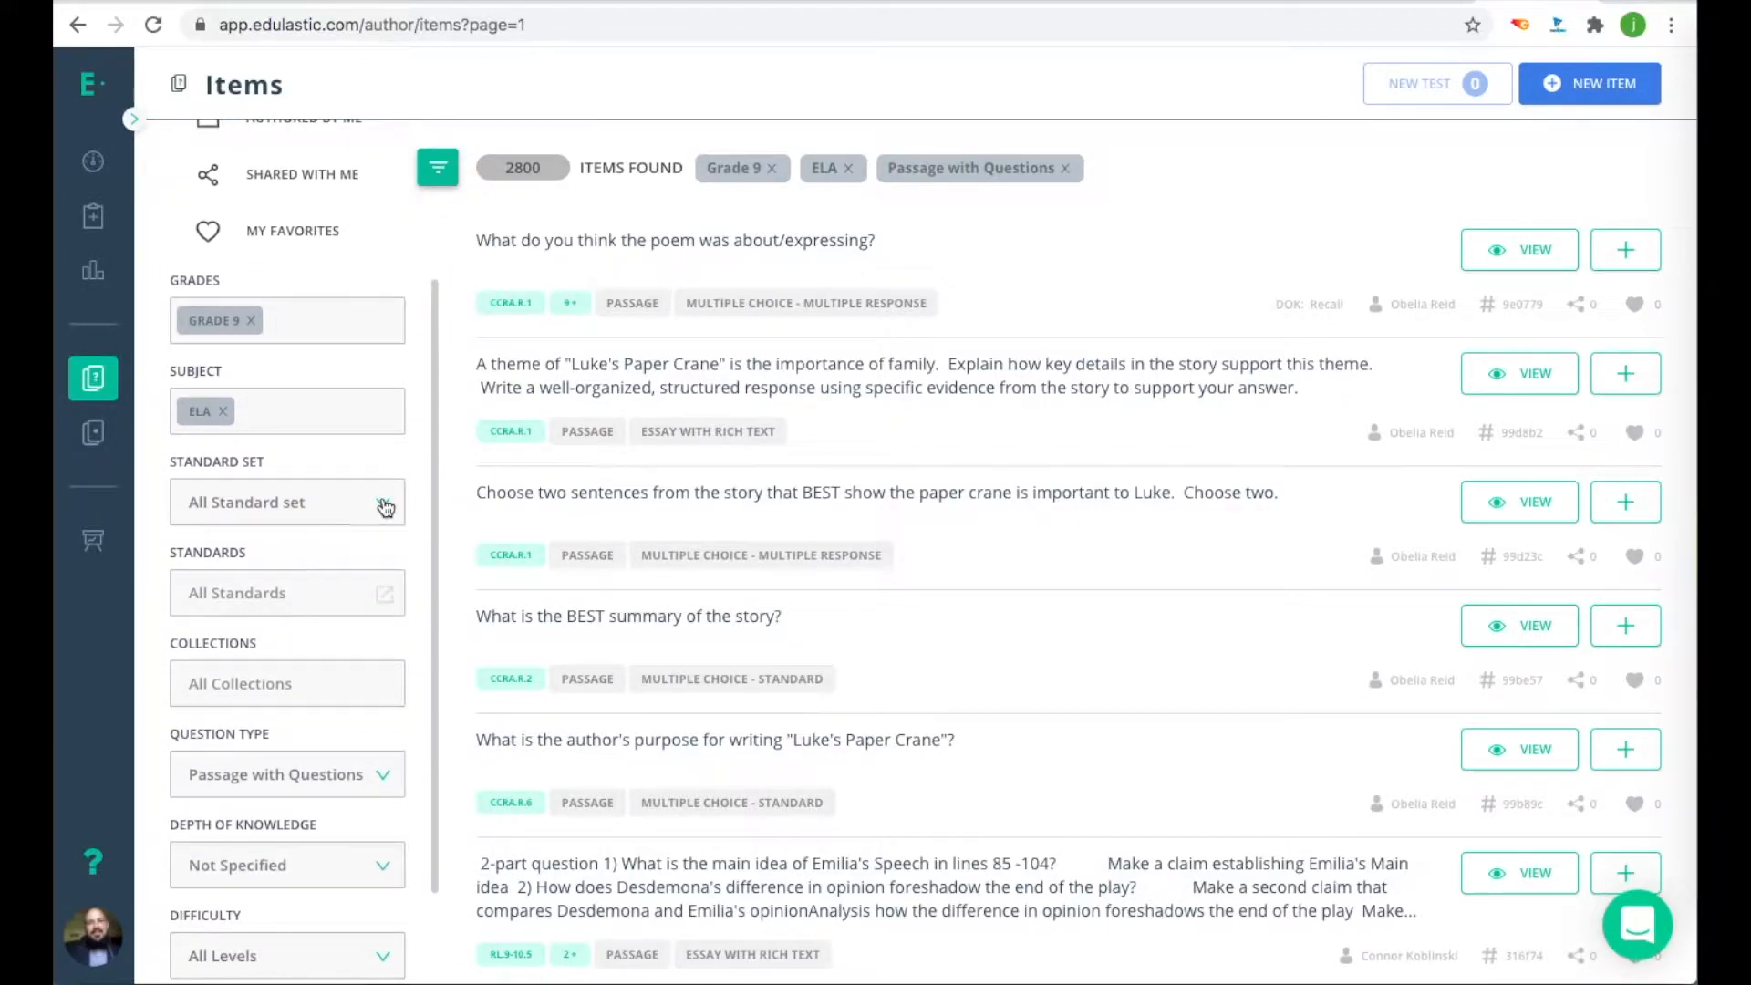
click(385, 507)
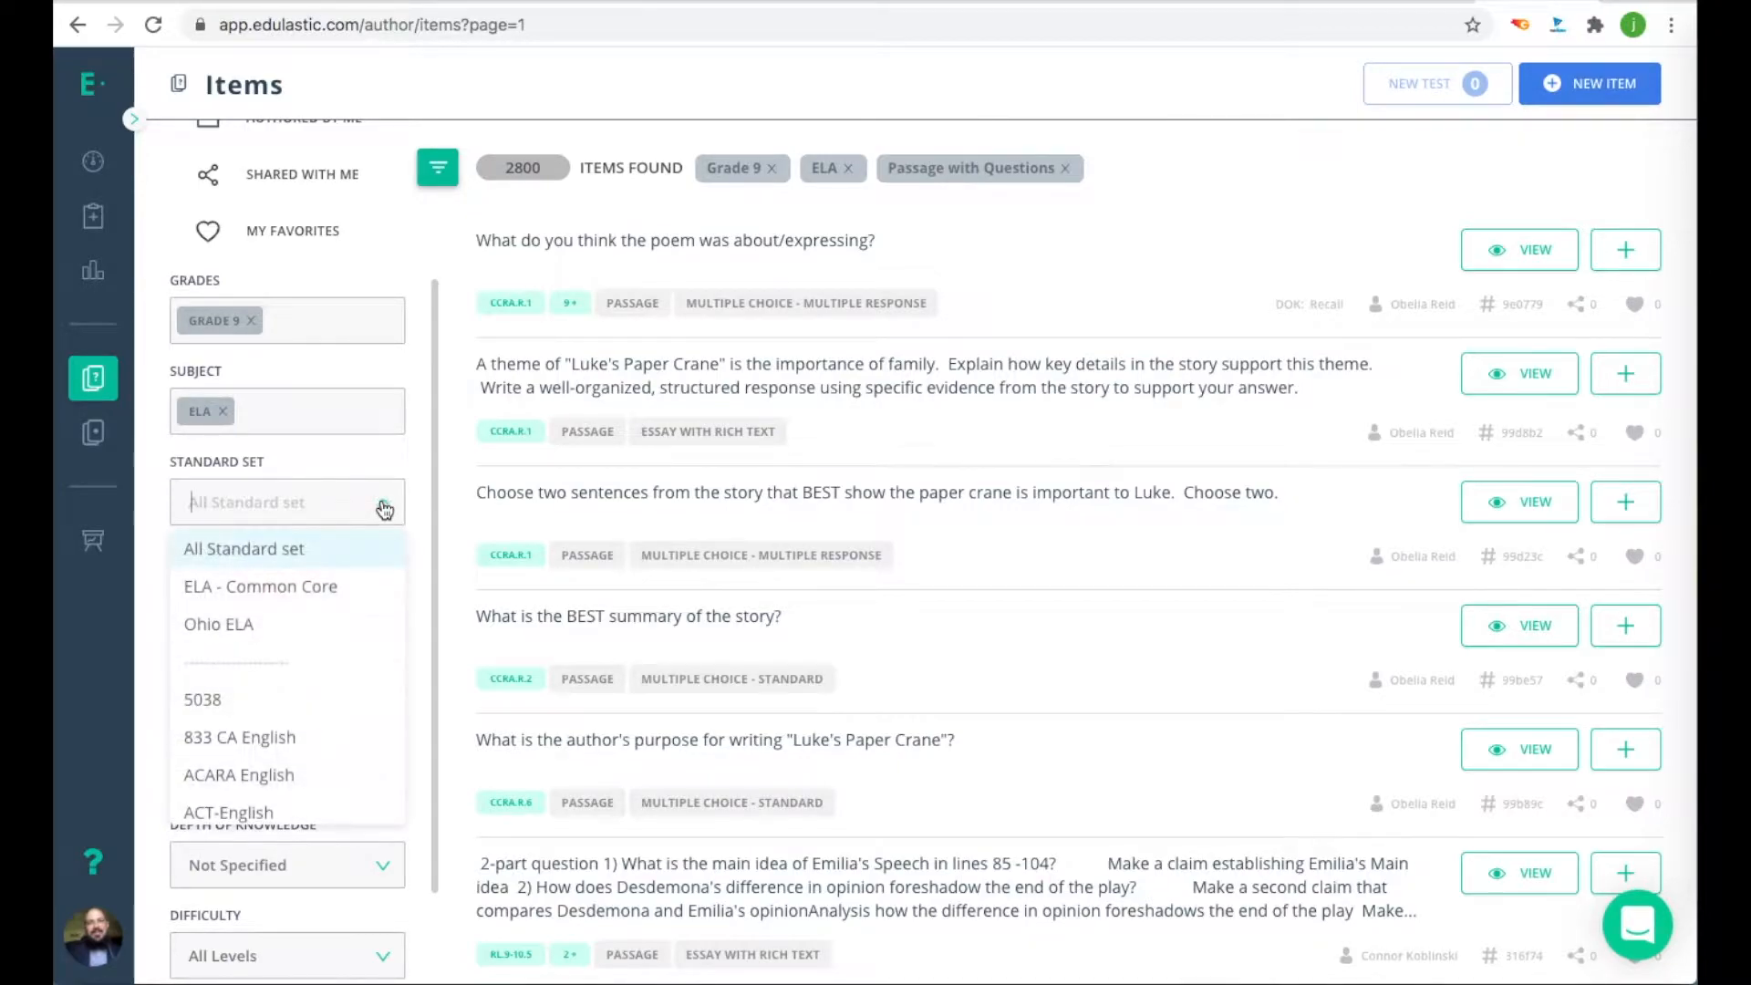
click(258, 625)
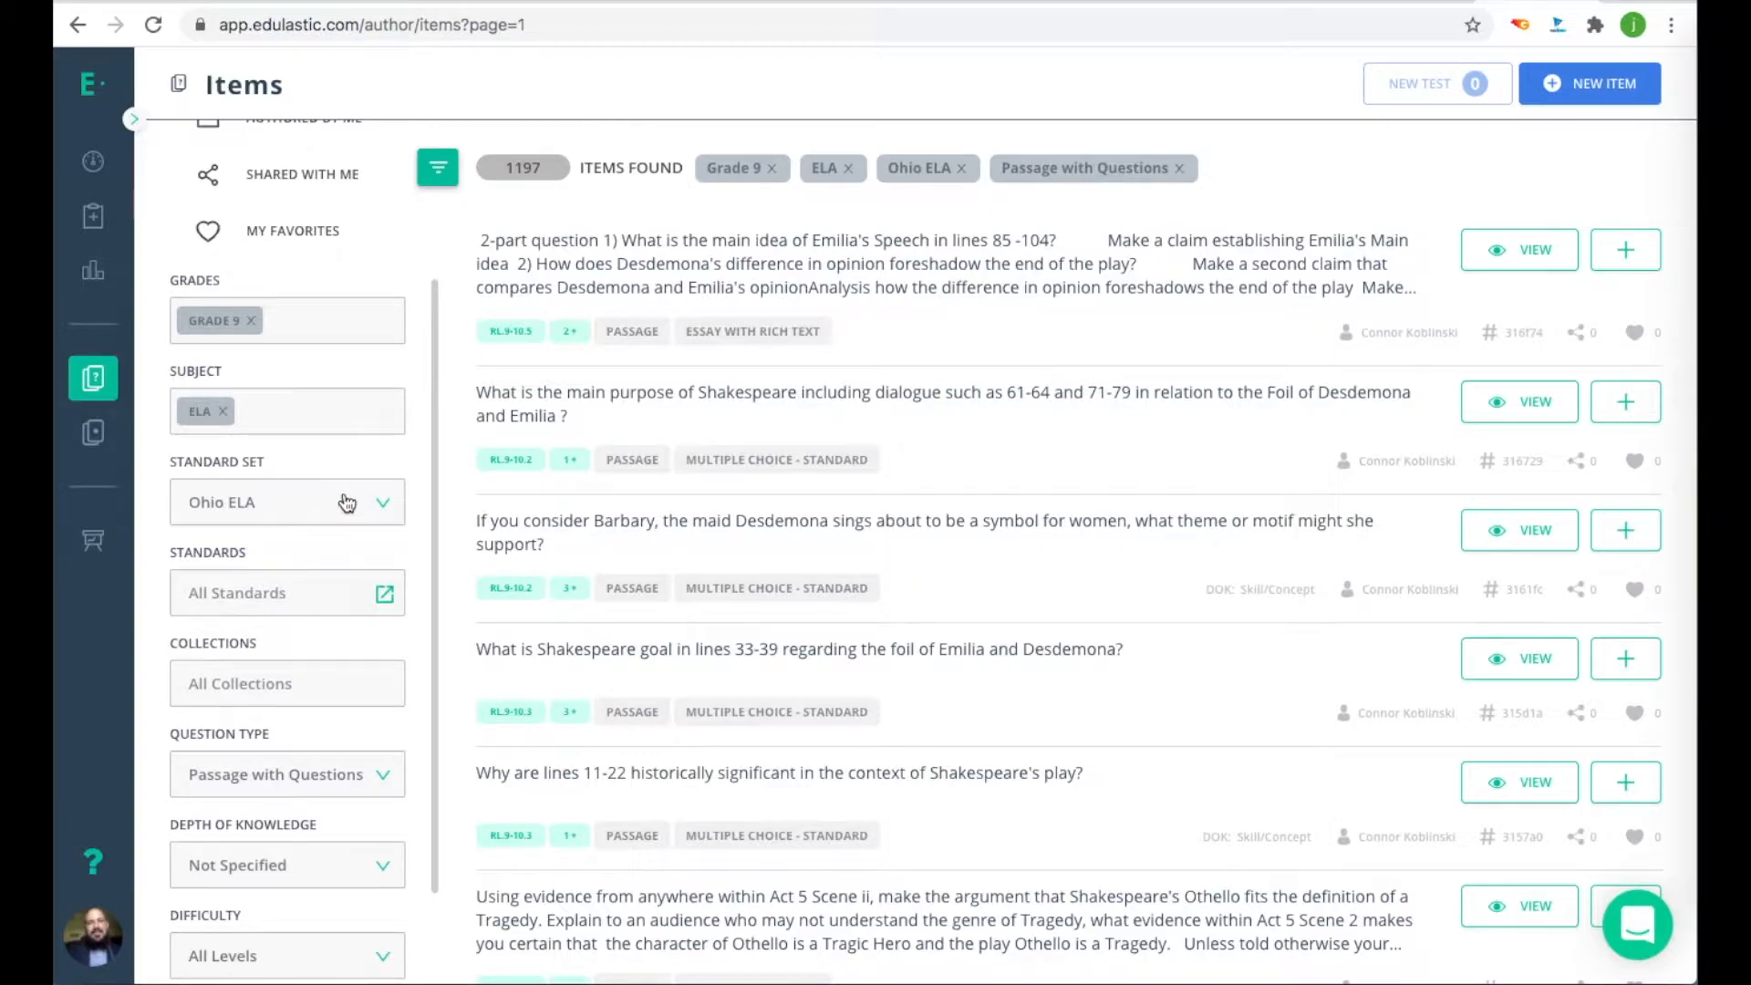
Step: Narrow the item list to the standard RL.9-10.1
click(305, 608)
click(285, 730)
scroll(290, 737, down, 2)
scroll(289, 737, down, 10)
scroll(290, 736, down, 6)
scroll(295, 732, up, 8)
click(236, 743)
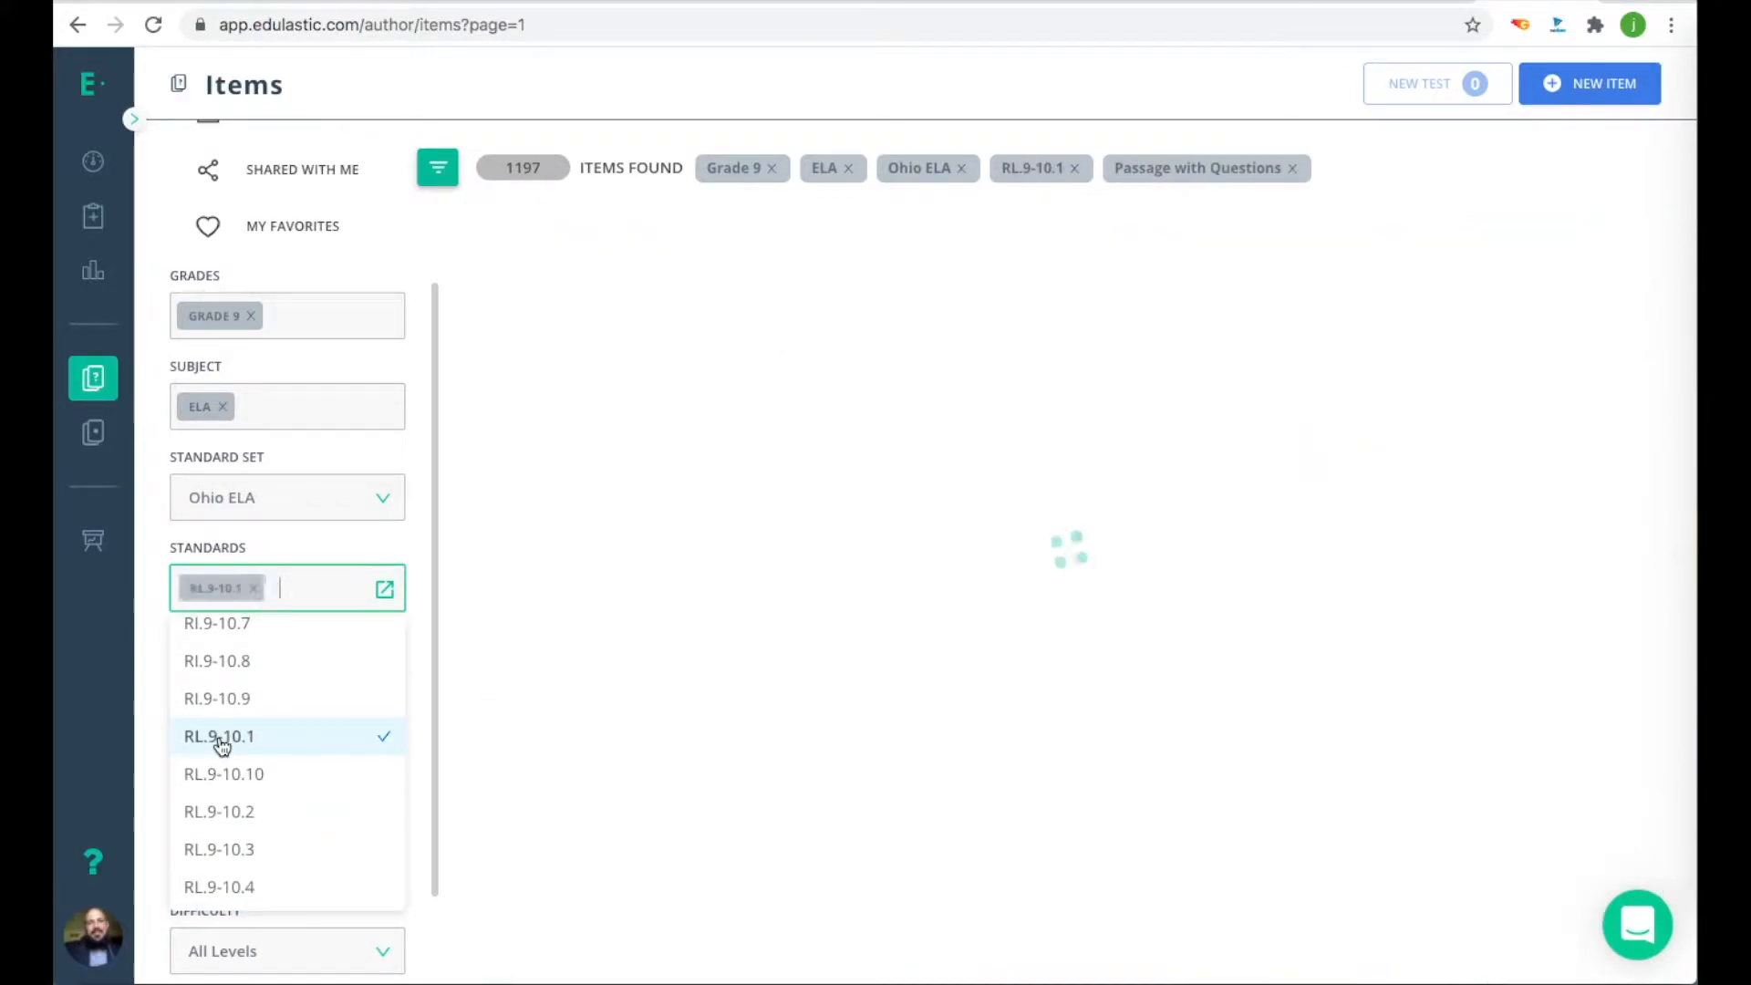
click(408, 544)
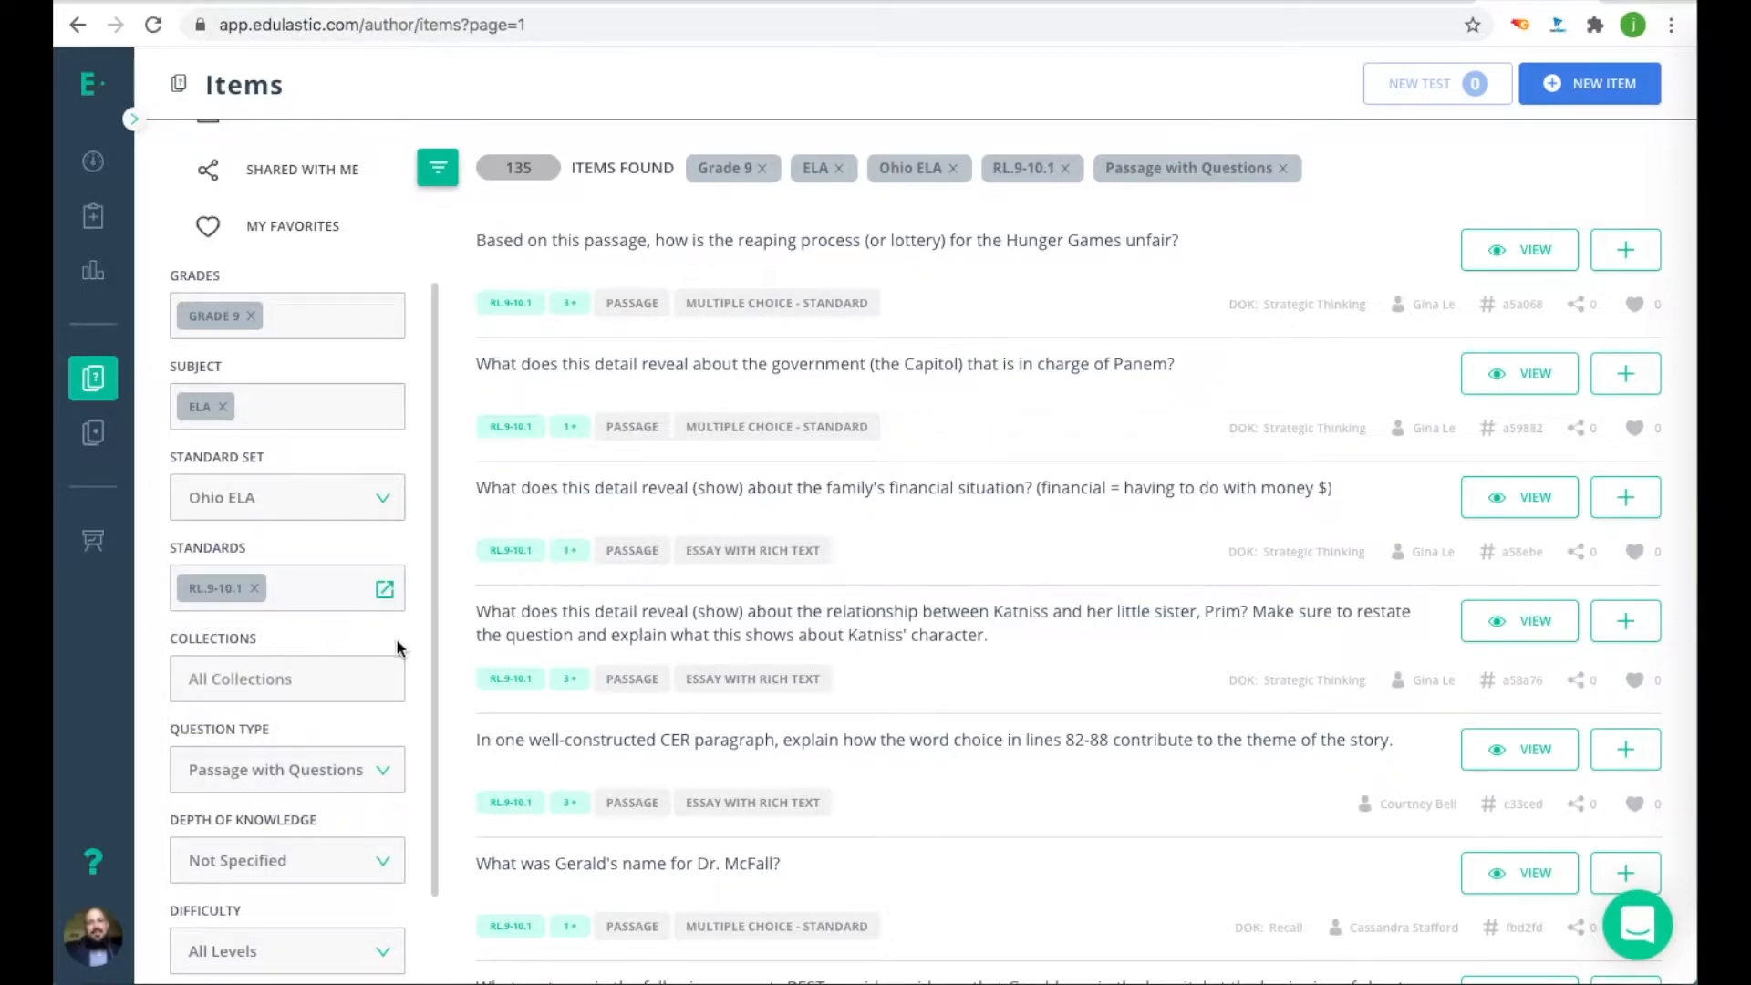
Step: Look at the available collections for filtering the items without selecting one
scroll(398, 648, down, 1)
click(330, 597)
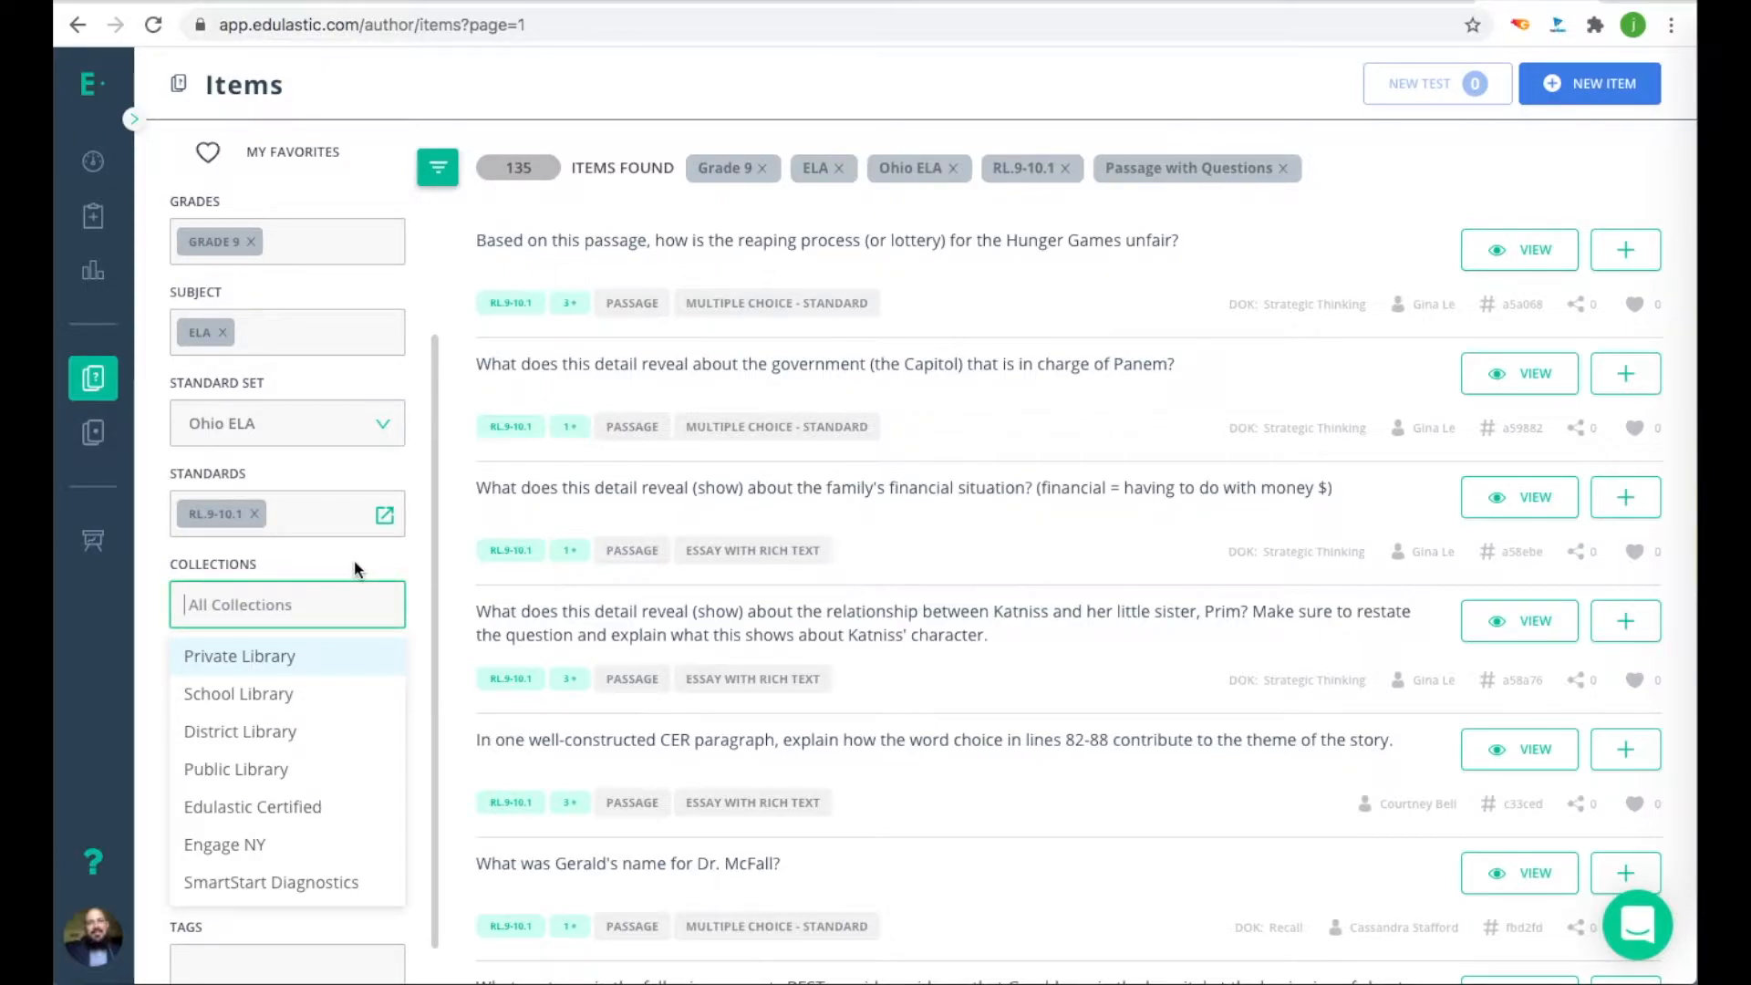
click(355, 562)
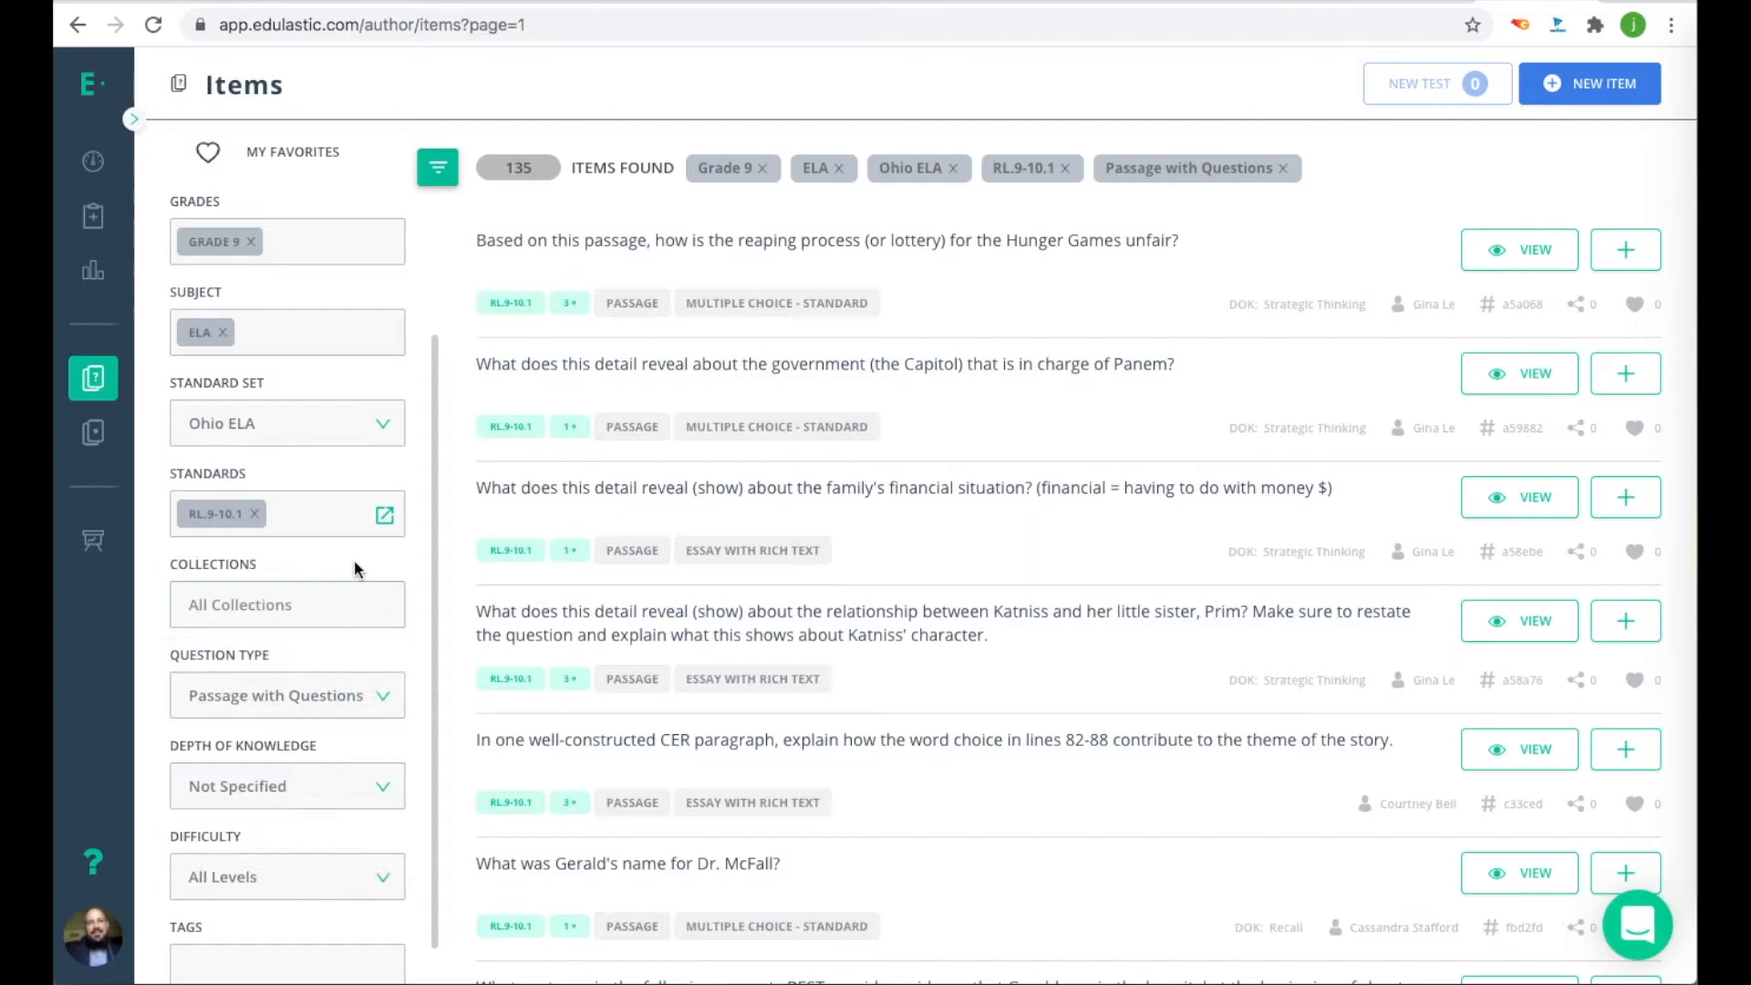
Step: Look through the full list of question types and choose Passage with Questions
click(335, 700)
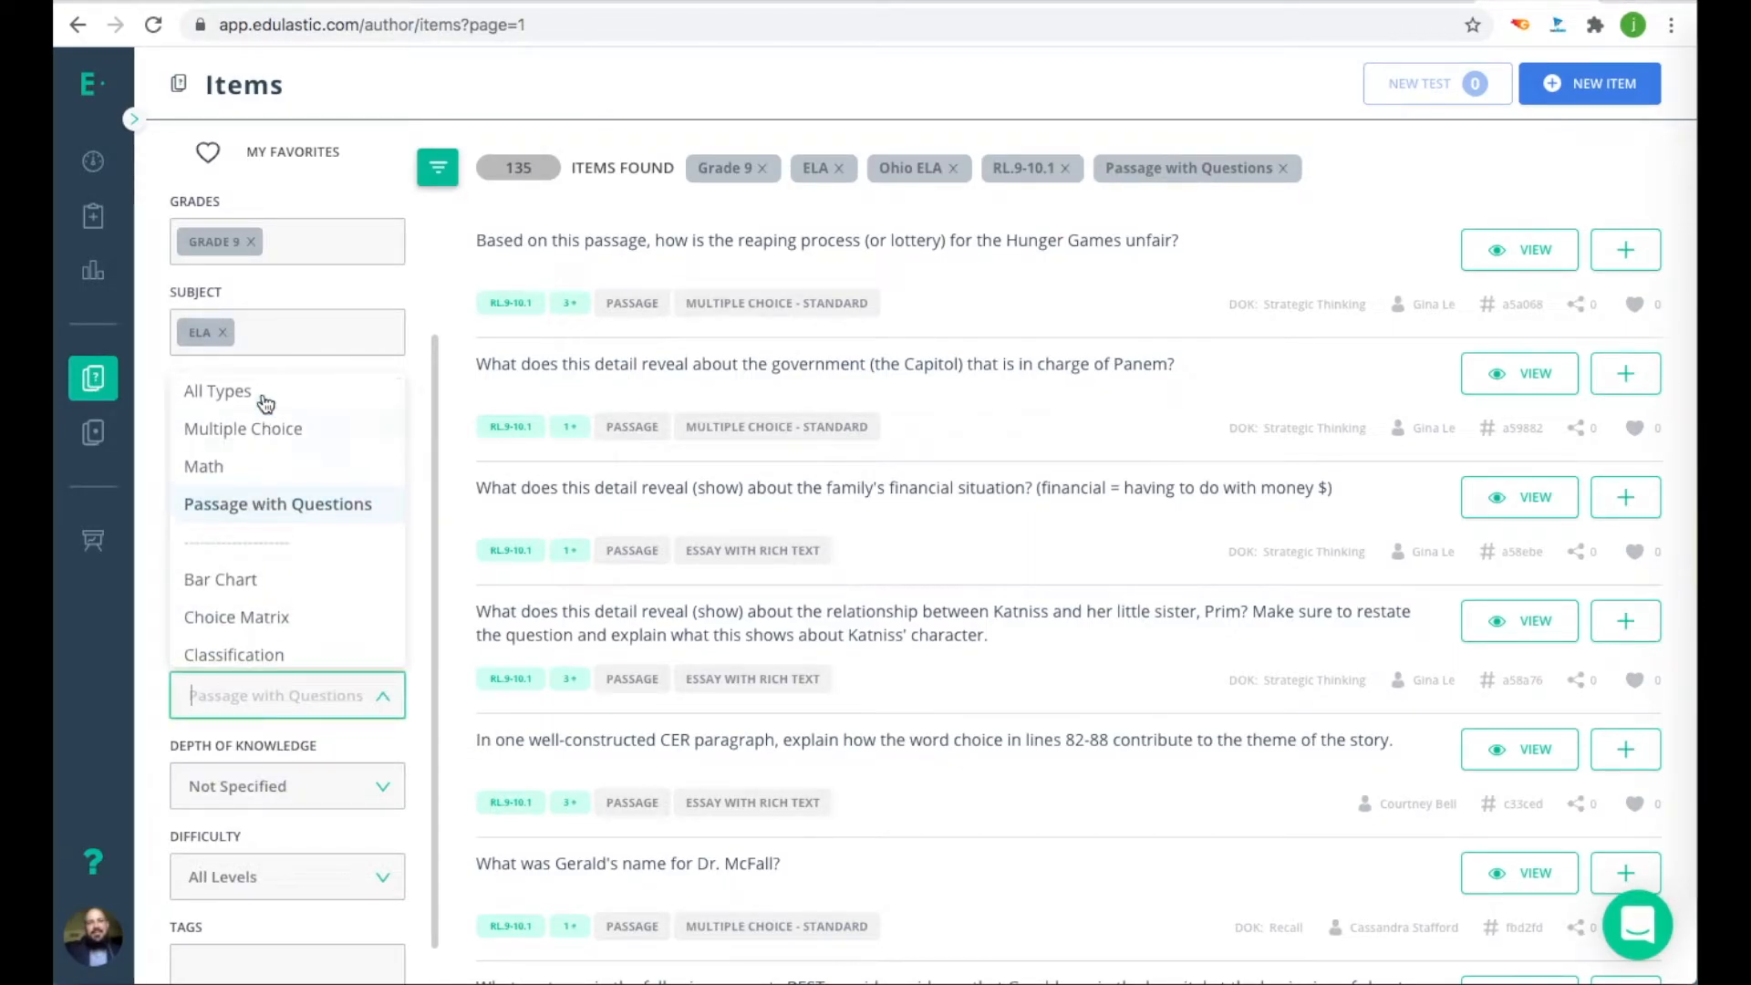
scroll(287, 520, down, 1)
scroll(286, 519, down, 4)
scroll(287, 519, down, 6)
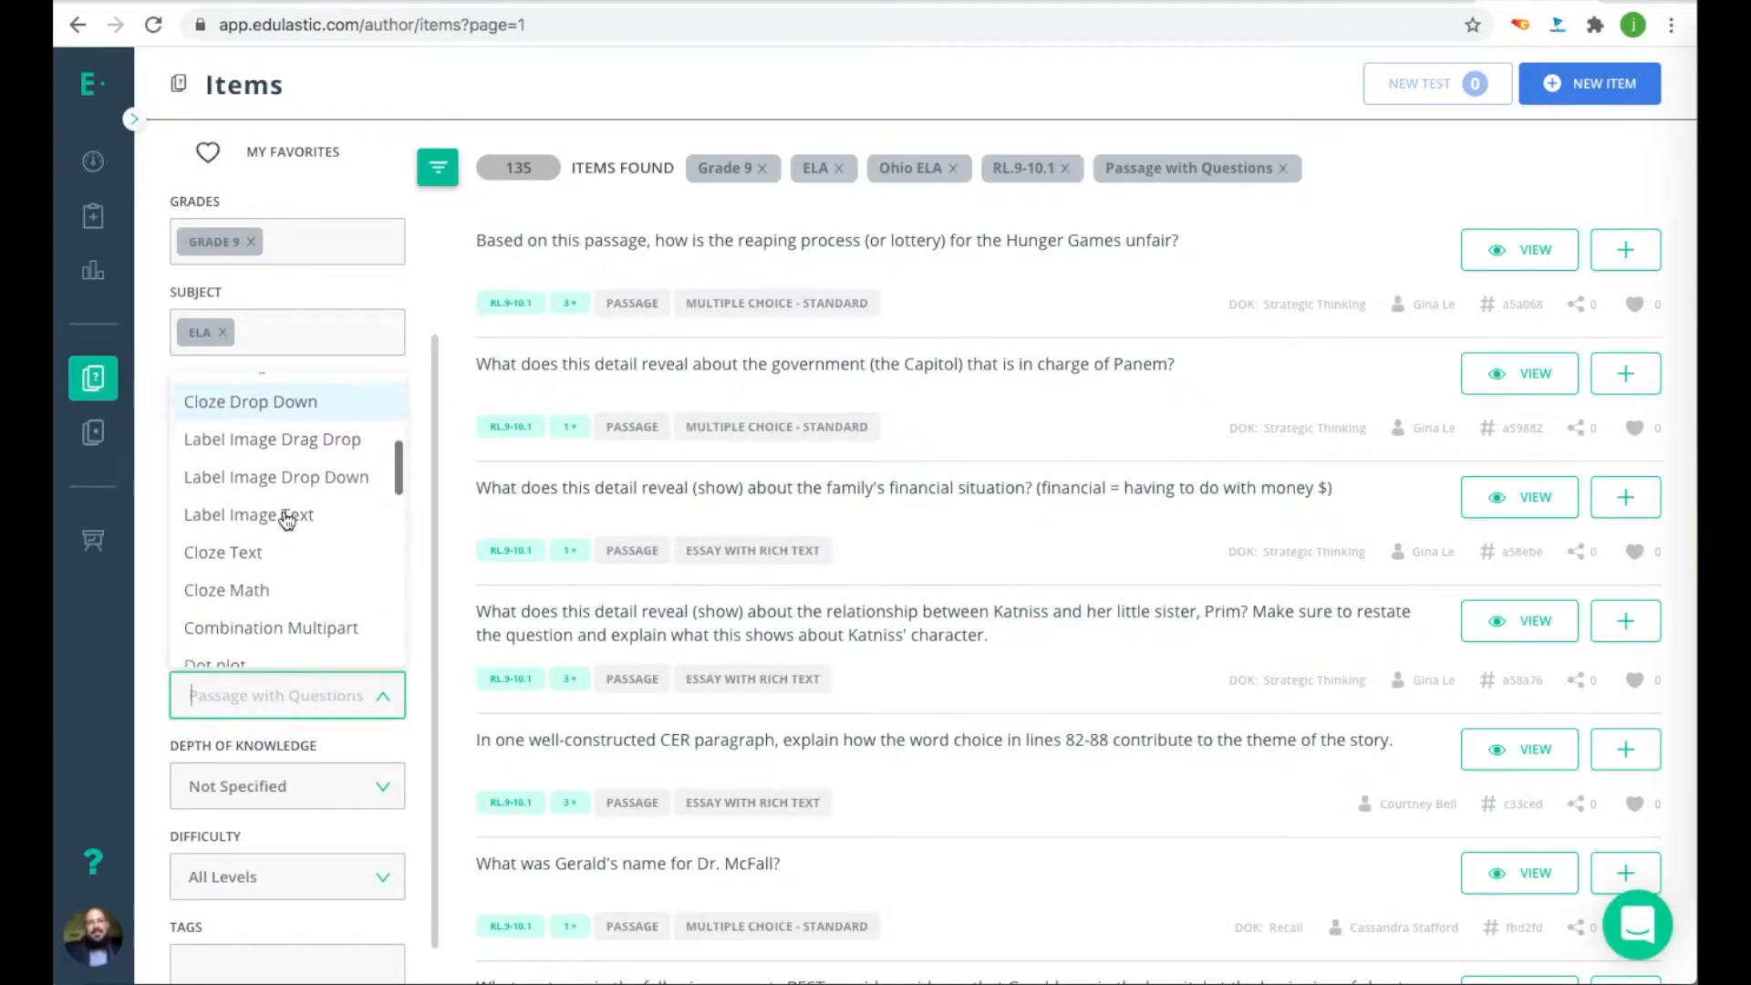
scroll(286, 520, down, 3)
scroll(286, 520, down, 5)
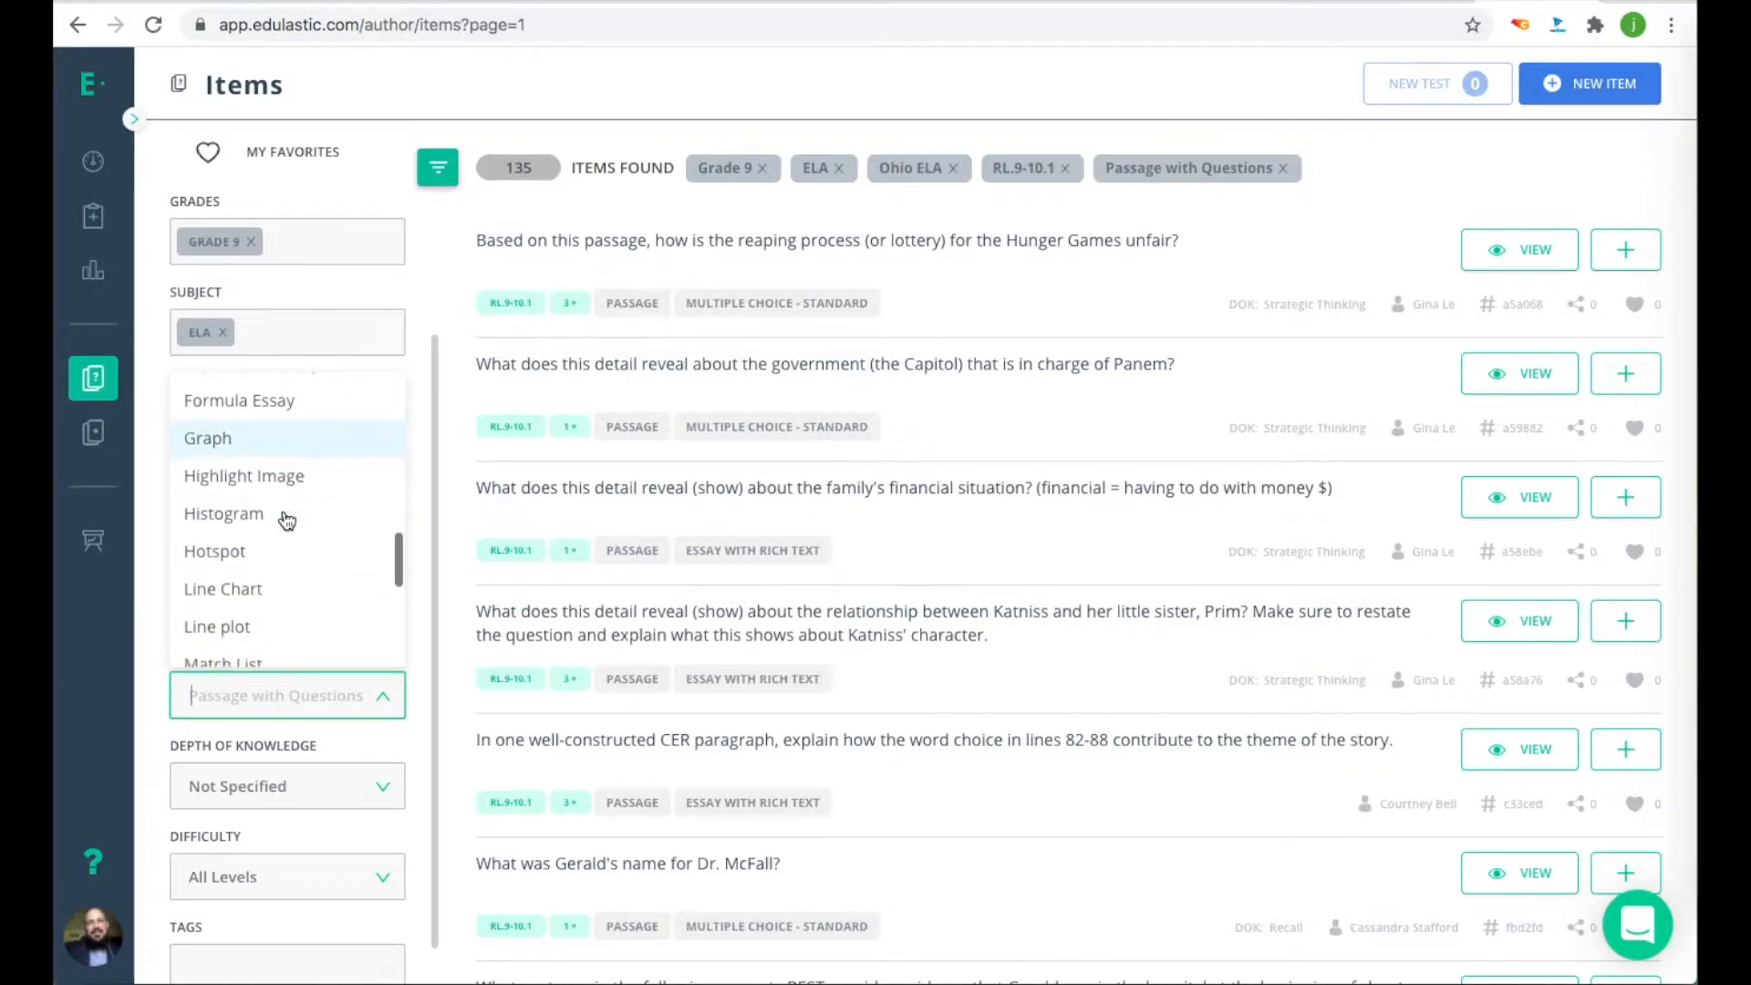
scroll(286, 520, down, 4)
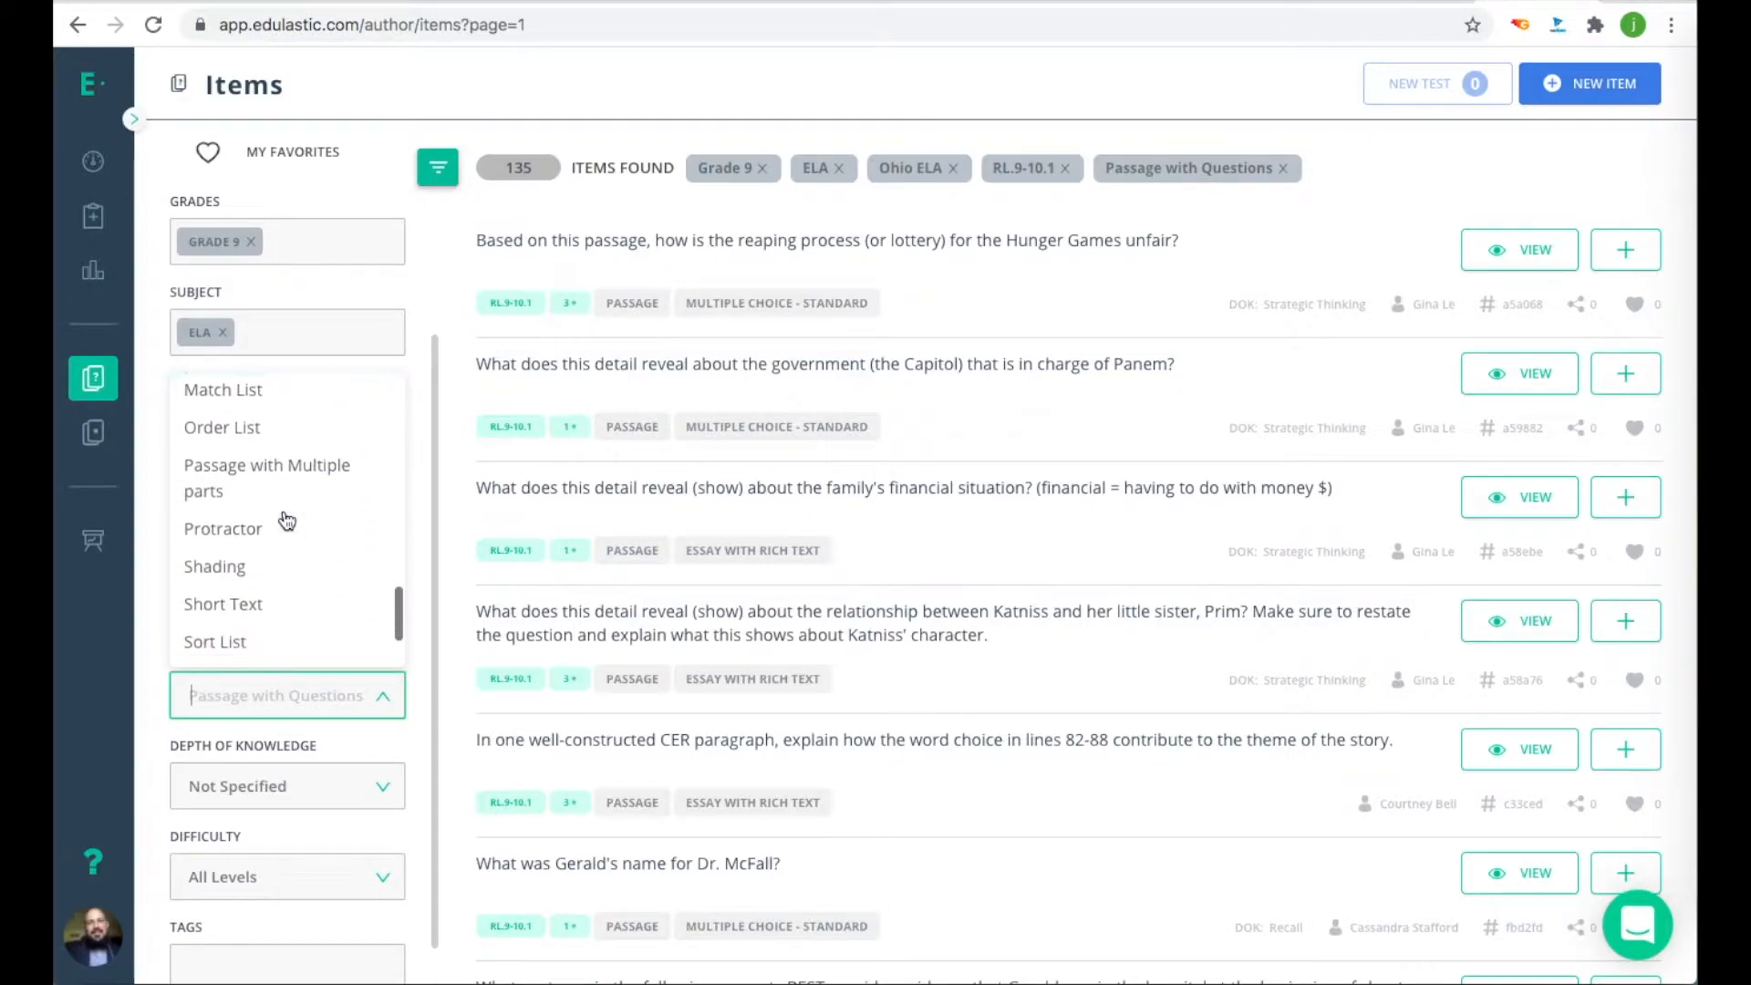
scroll(287, 520, up, 6)
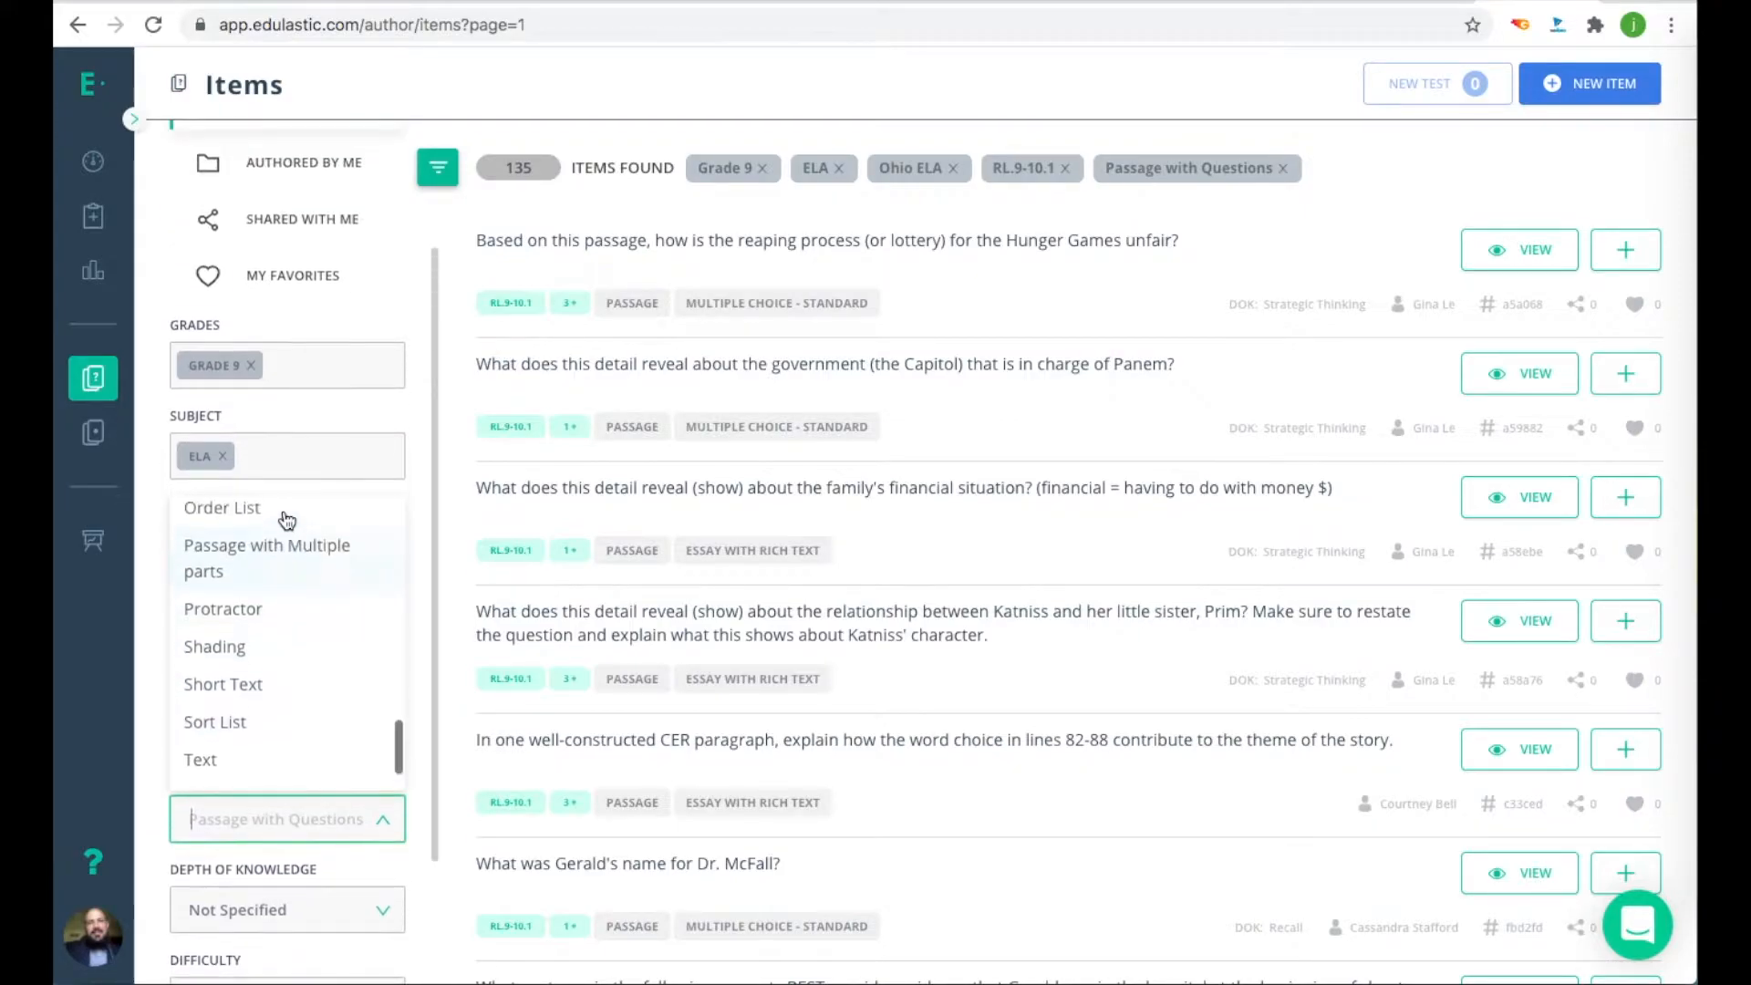
scroll(292, 606, up, 5)
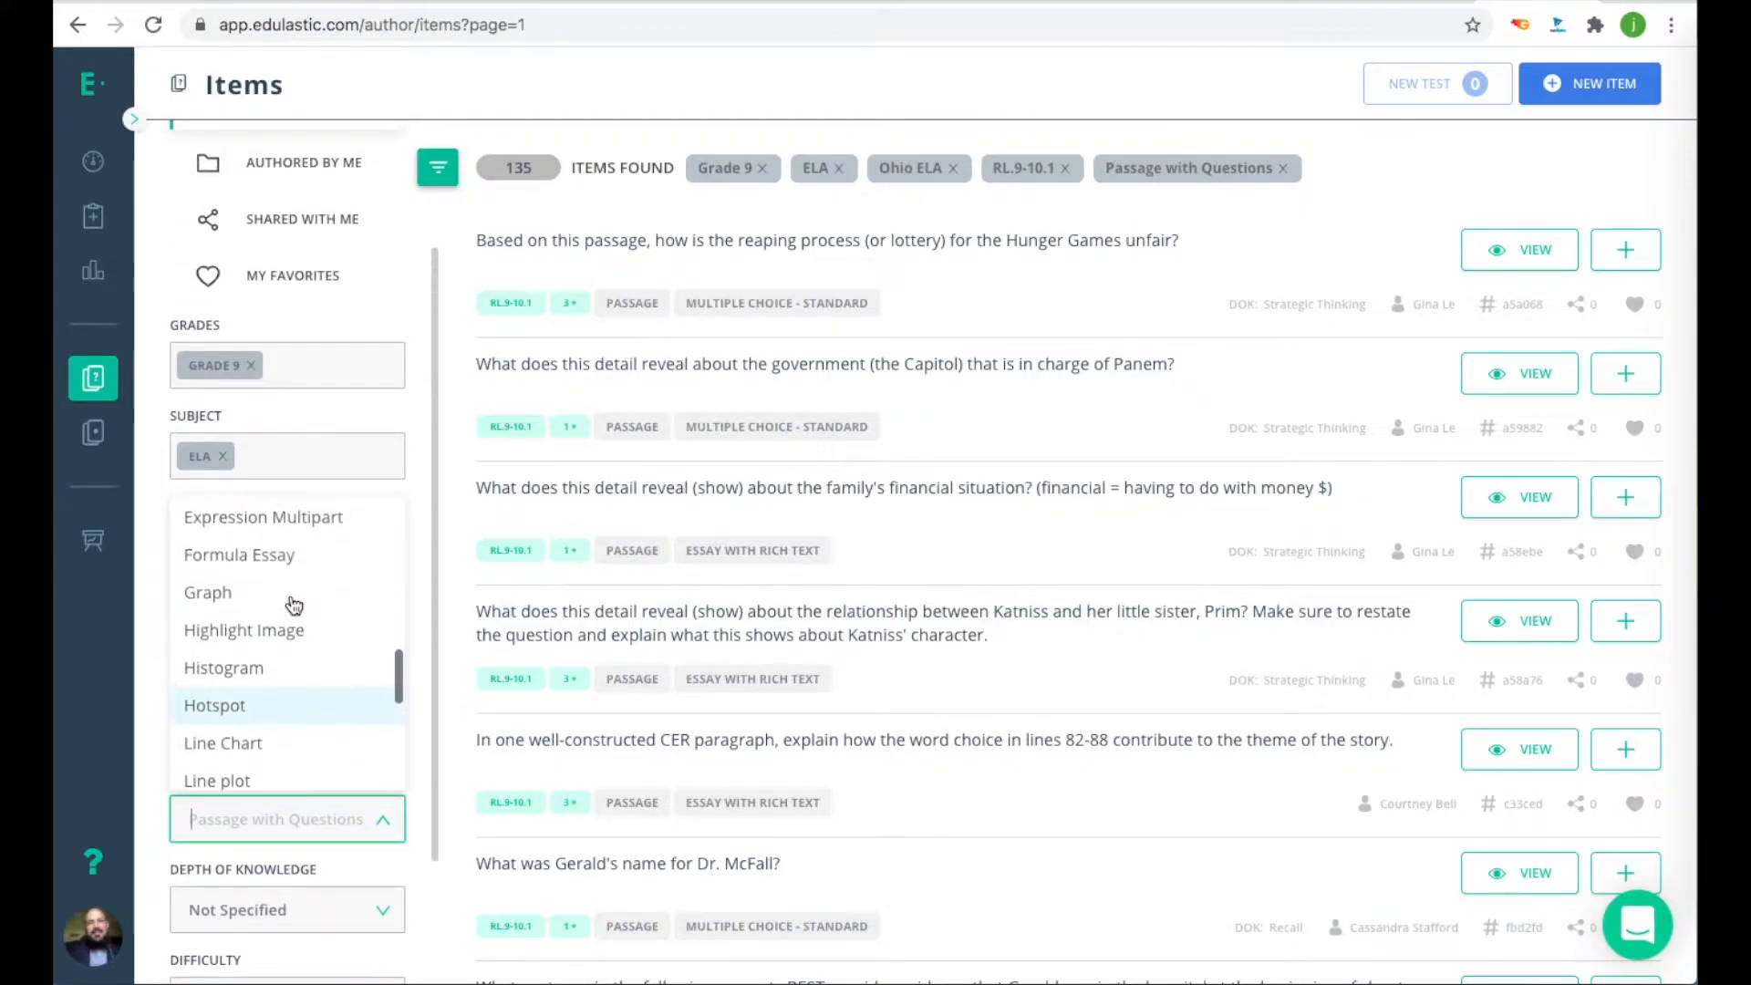
scroll(293, 606, up, 5)
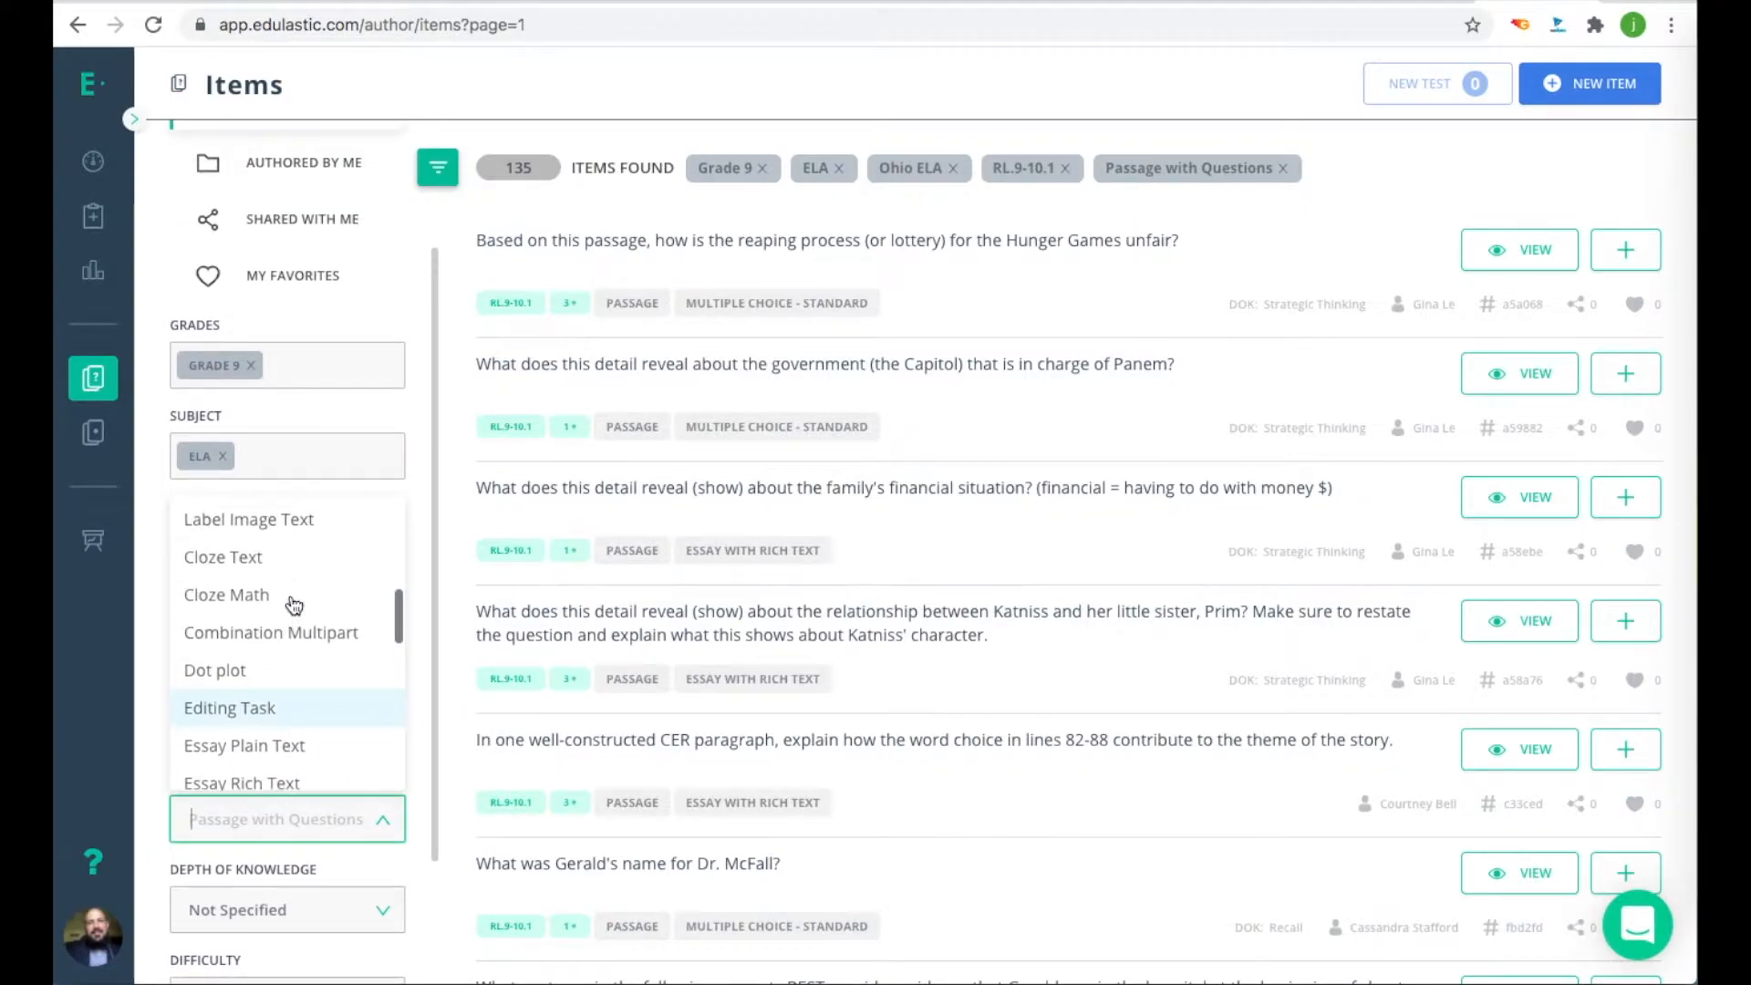
scroll(293, 605, up, 3)
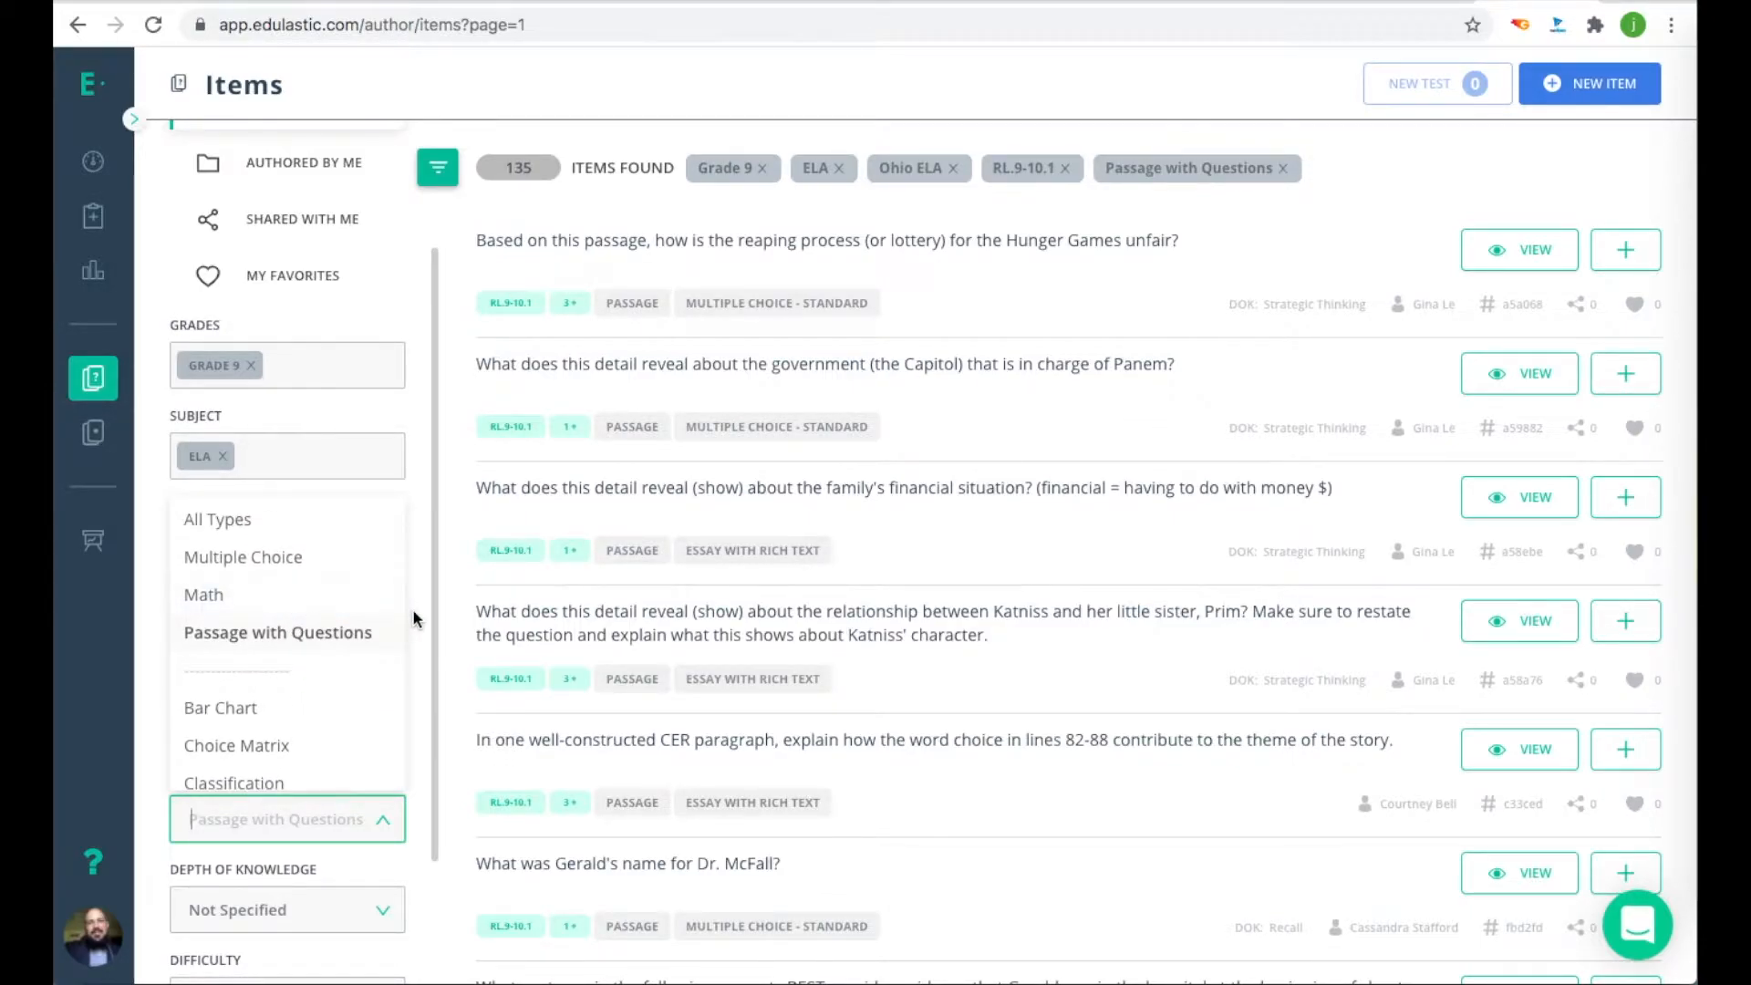
click(351, 638)
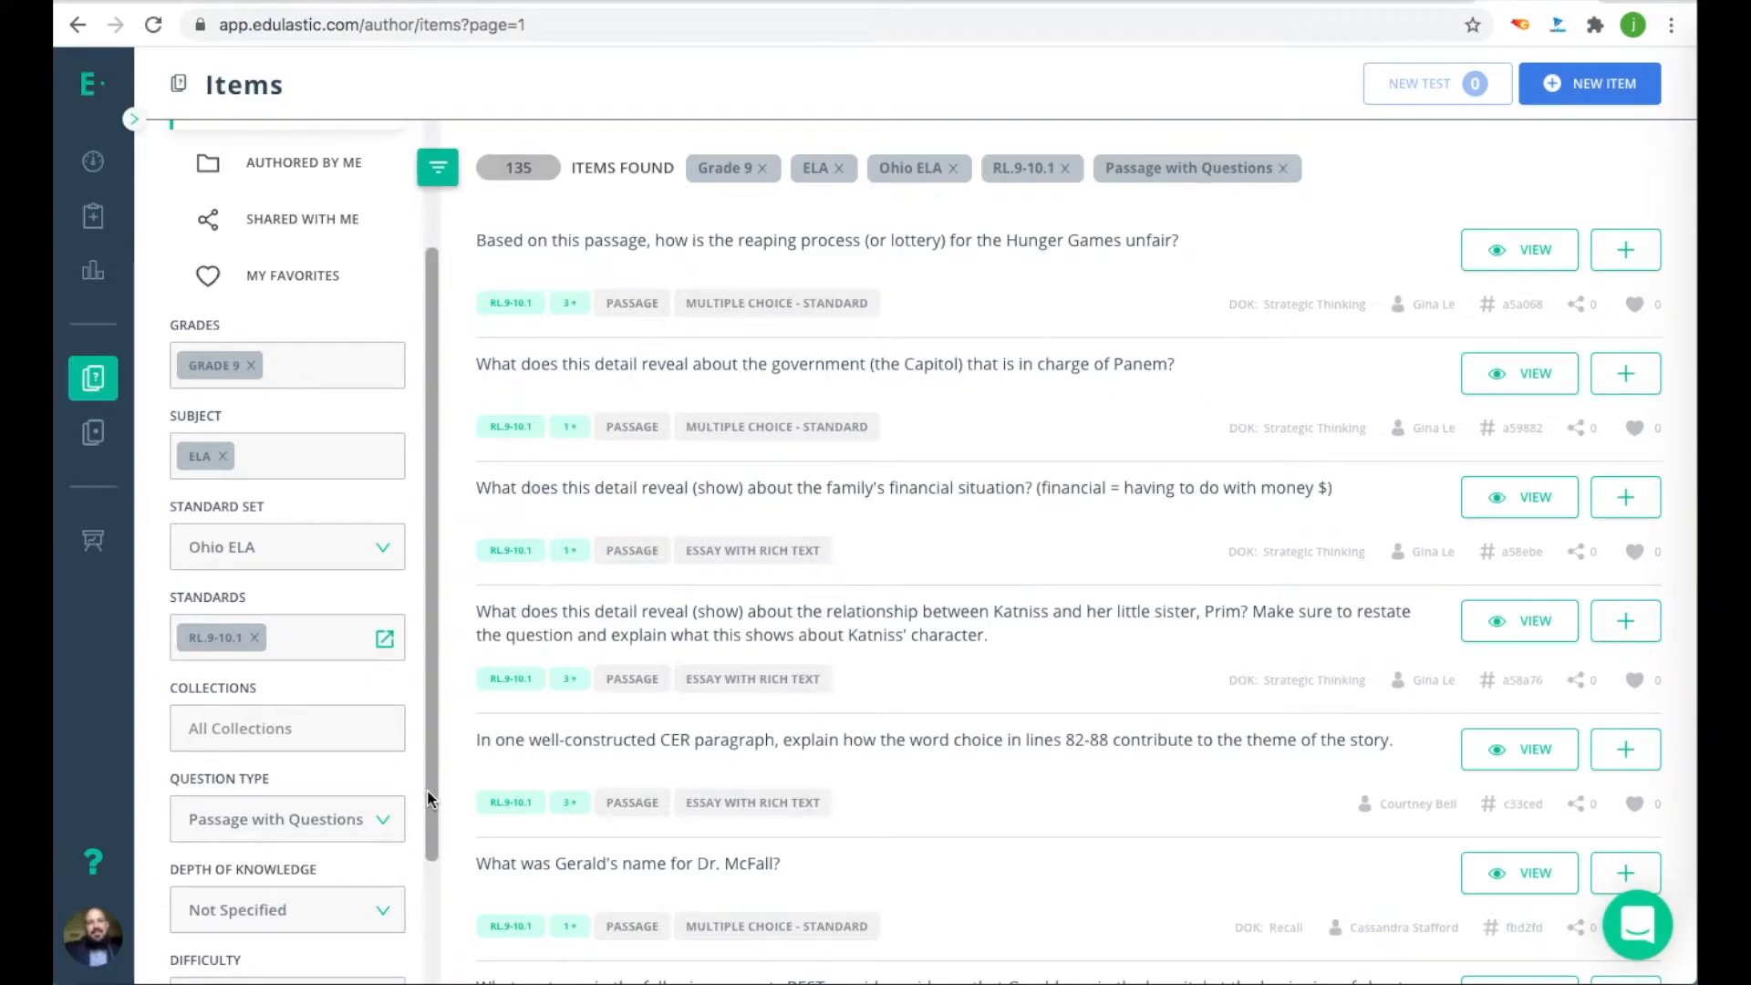
Step: Check the depth of knowledge and difficulty filter options without changing them
scroll(416, 790, down, 1)
scroll(416, 798, down, 1)
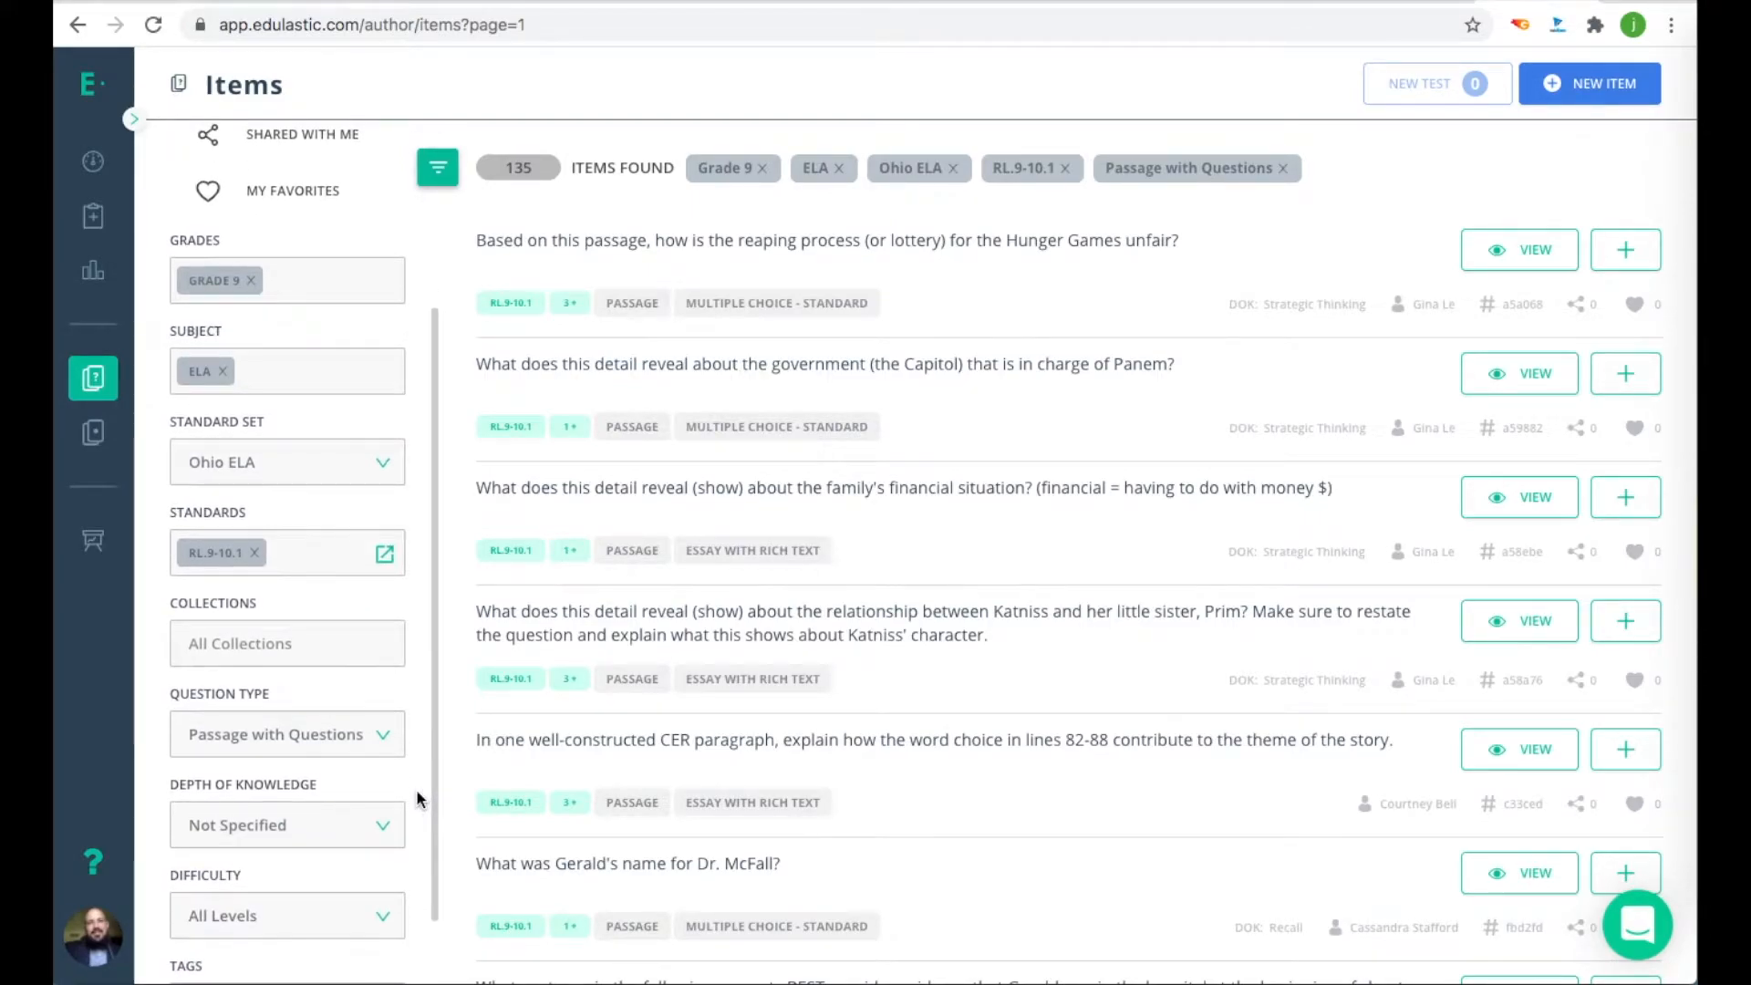
scroll(416, 798, down, 1)
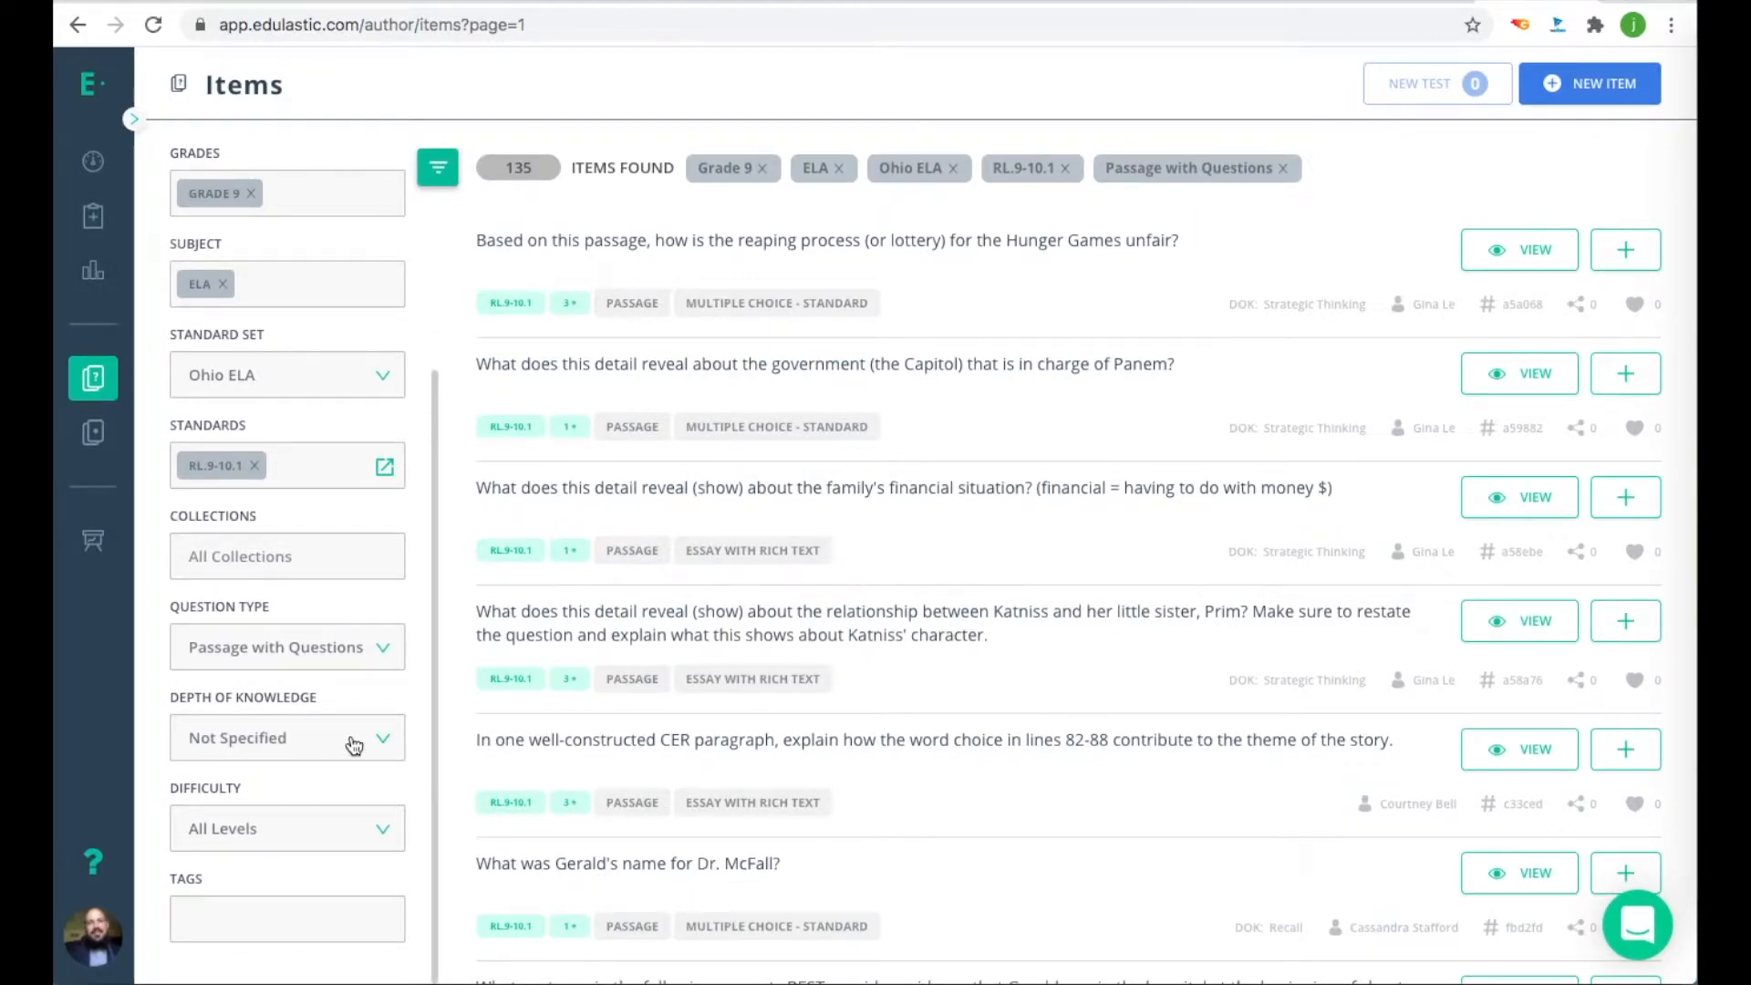
click(322, 743)
click(412, 741)
click(323, 836)
click(414, 845)
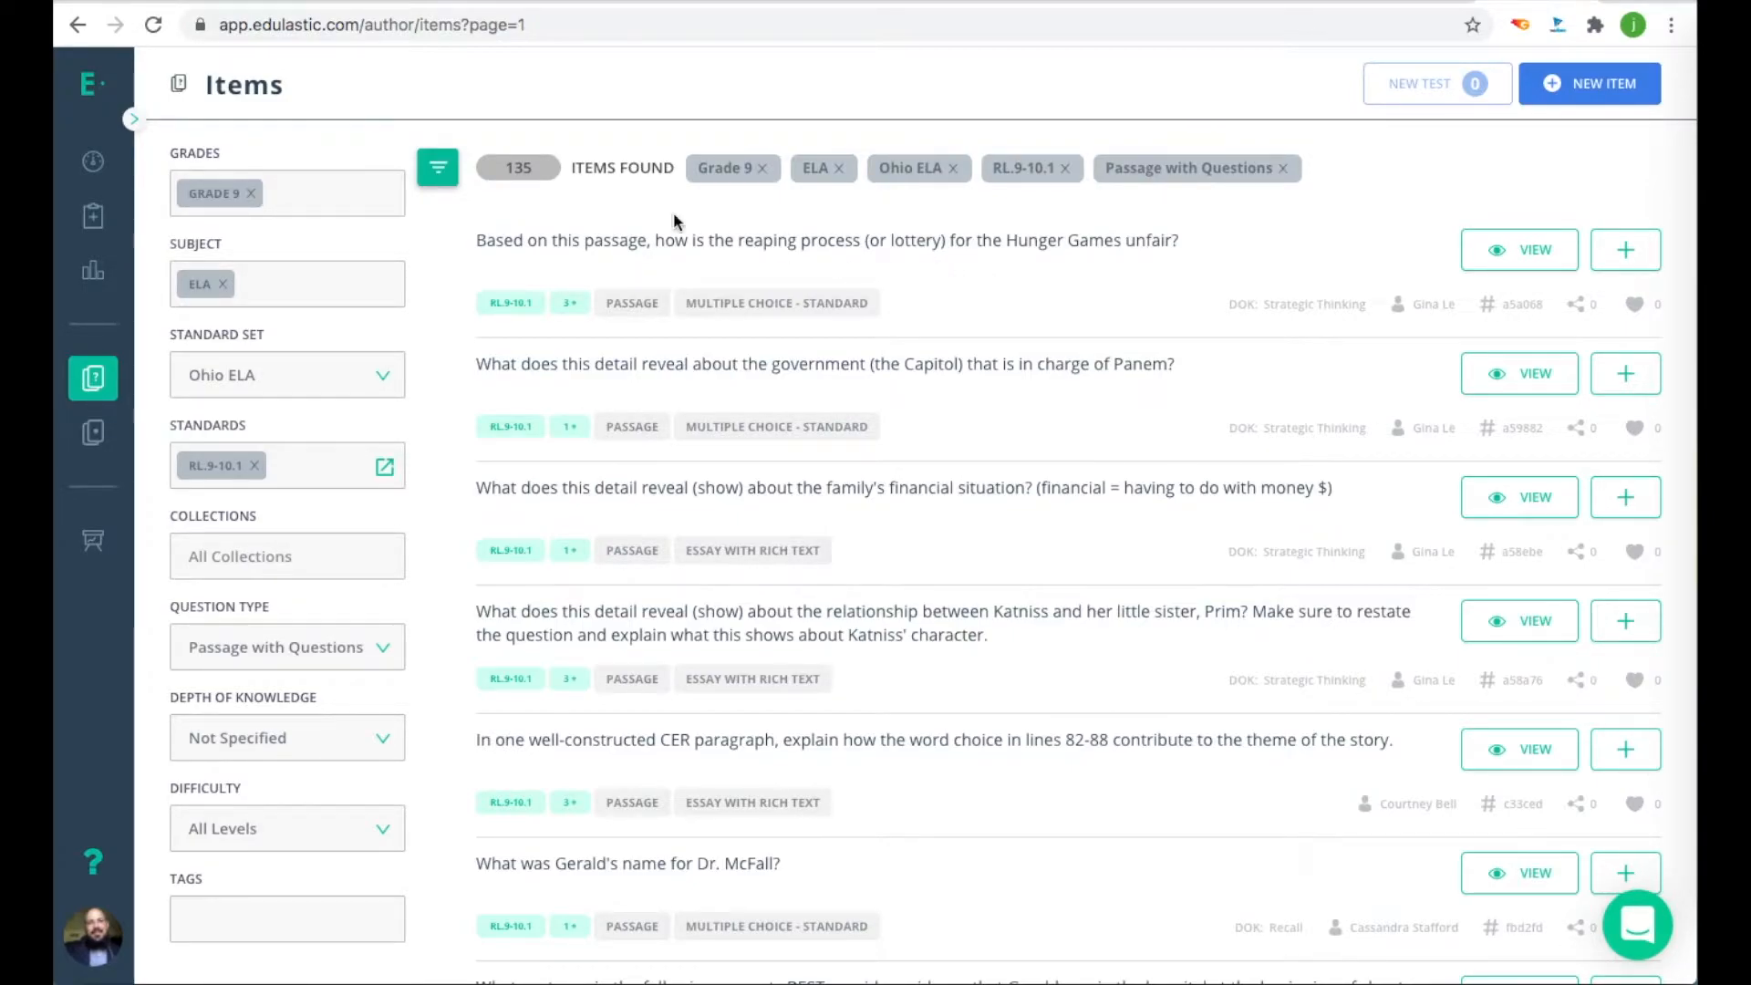
Step: Preview the item about the unfair reaping process and read through its Hunger Games passage and answer choices
click(1496, 260)
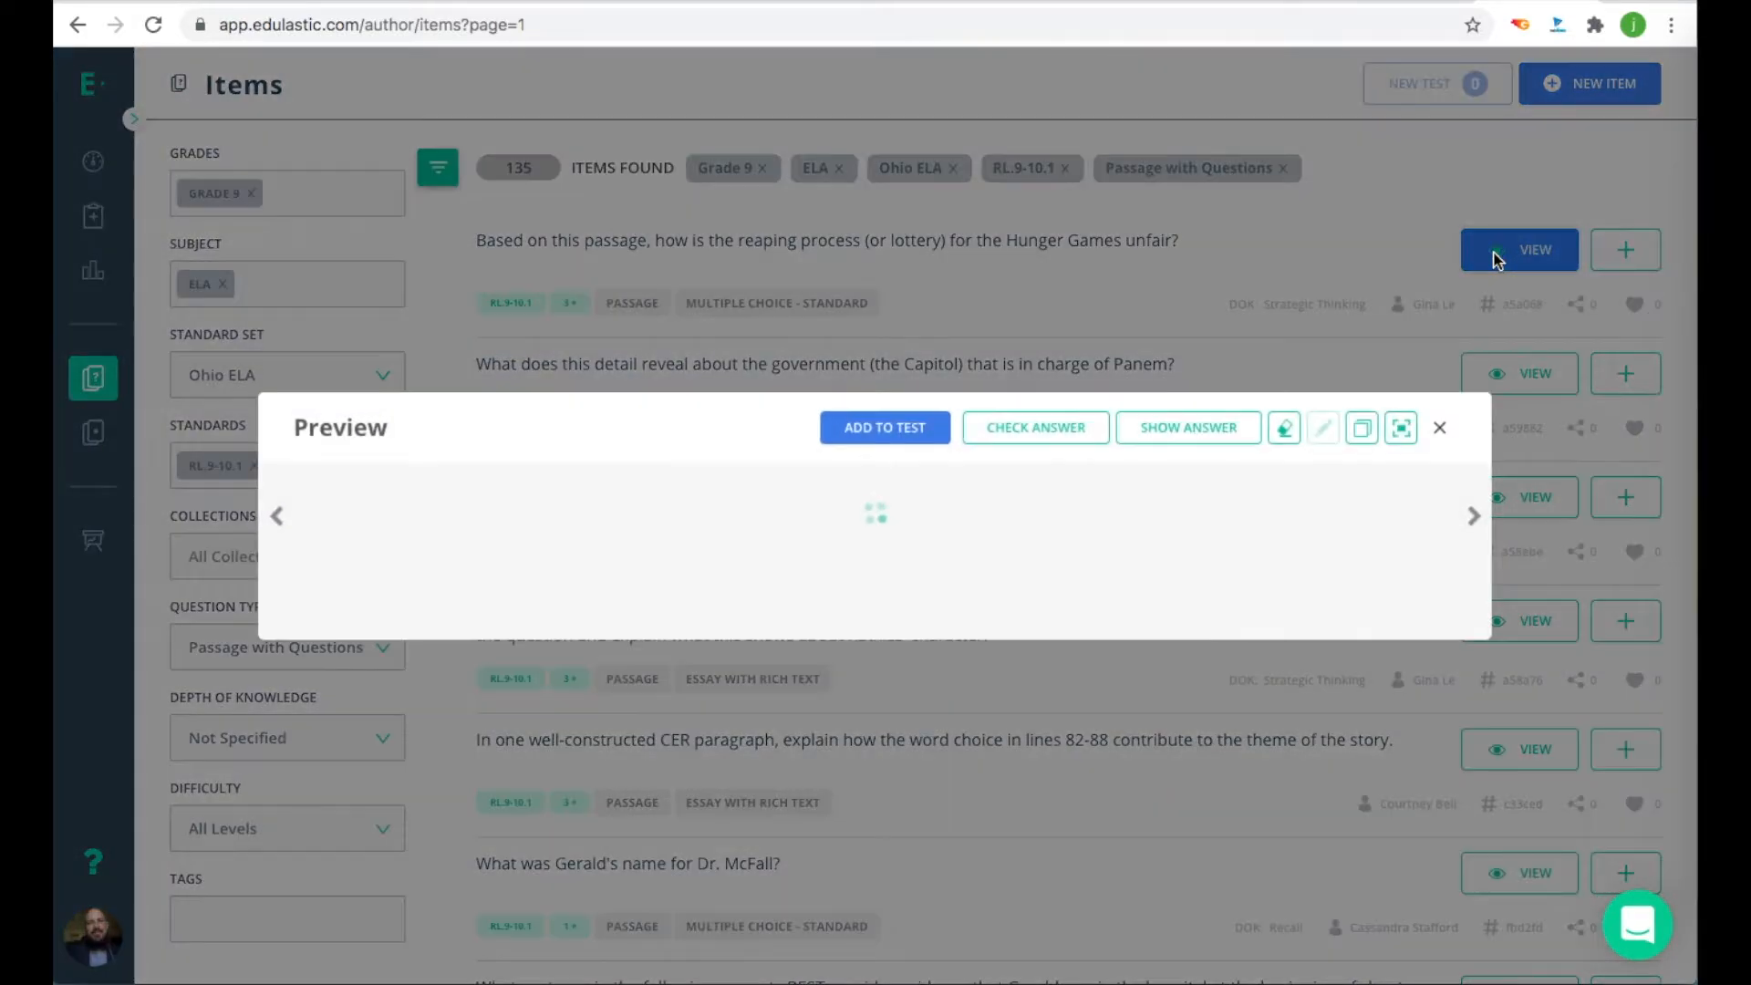
scroll(536, 627, down, 1)
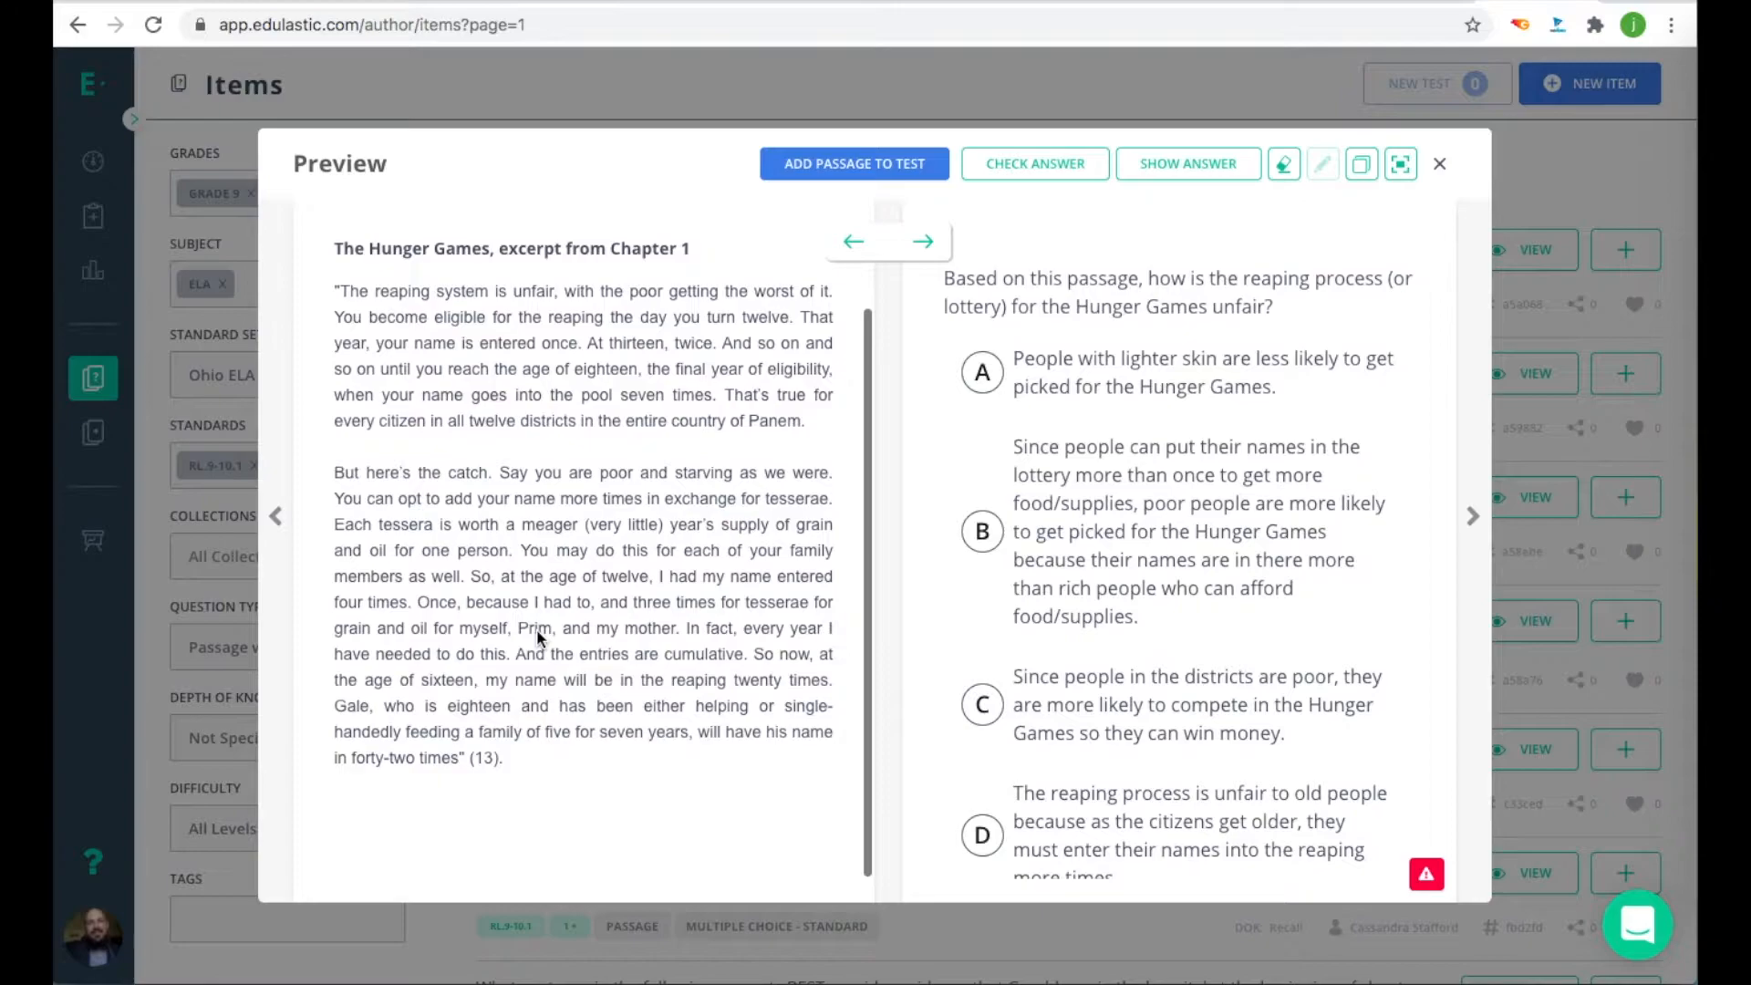
scroll(537, 627, up, 1)
scroll(1114, 626, down, 1)
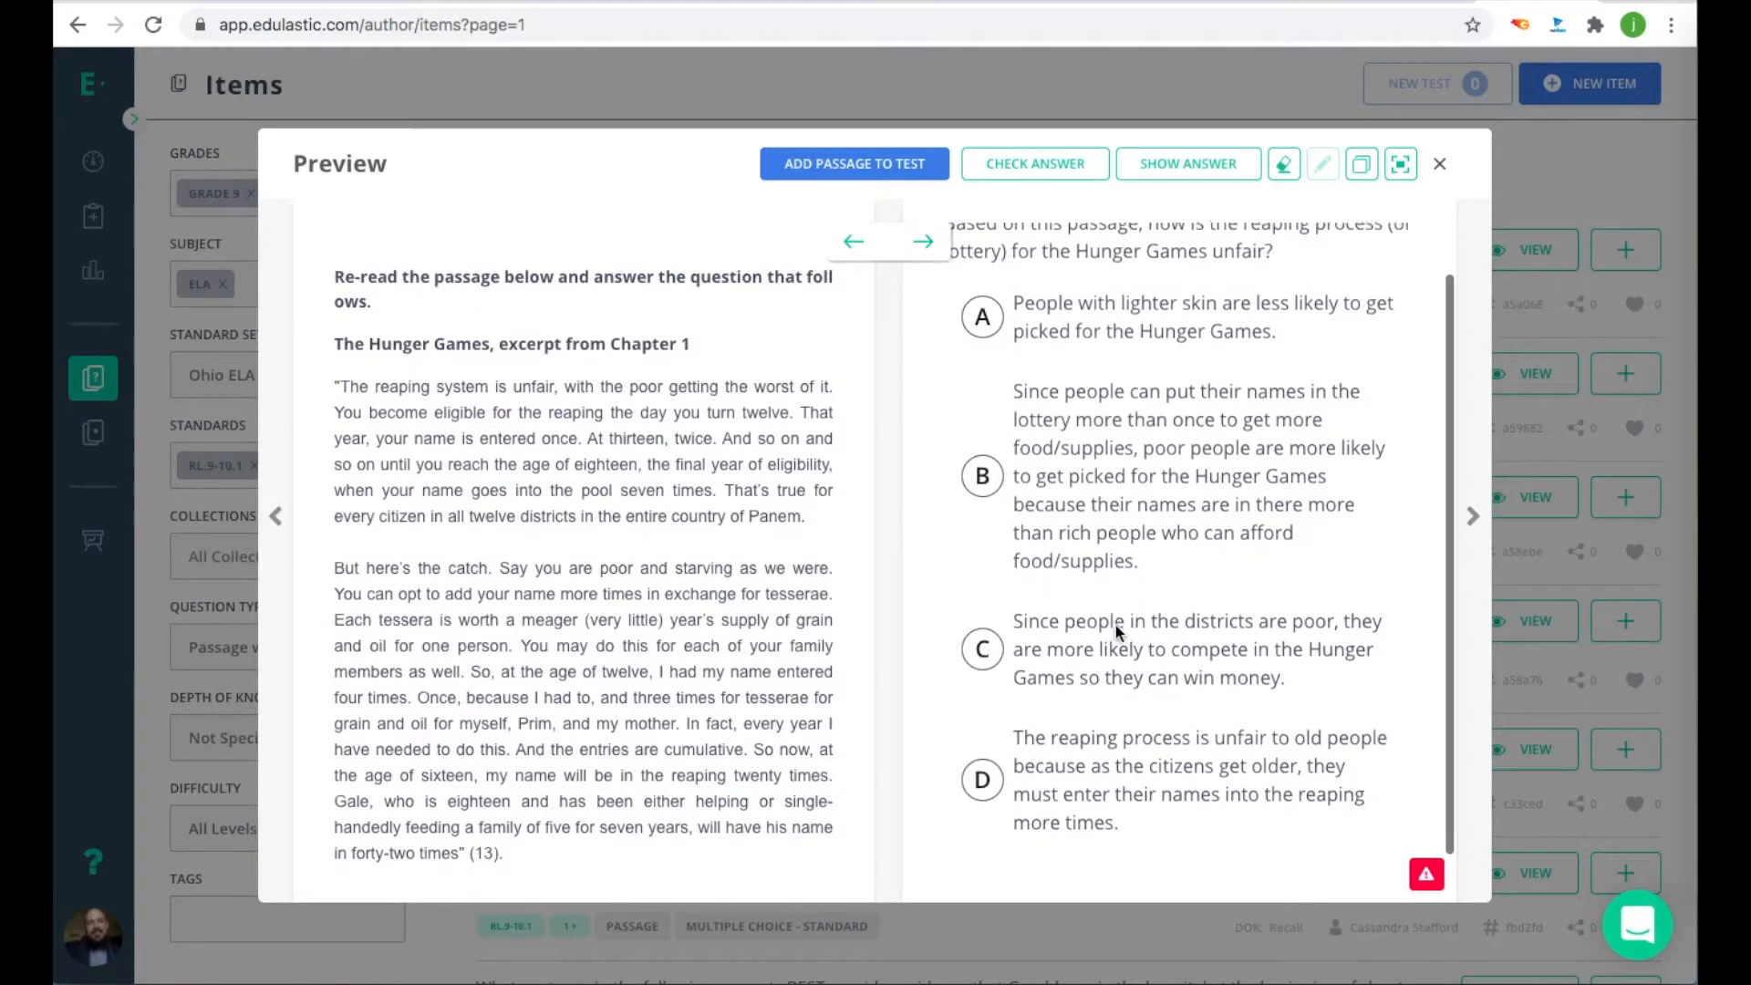
scroll(1115, 625, up, 1)
scroll(1114, 625, down, 1)
scroll(1114, 626, up, 1)
scroll(1114, 625, down, 1)
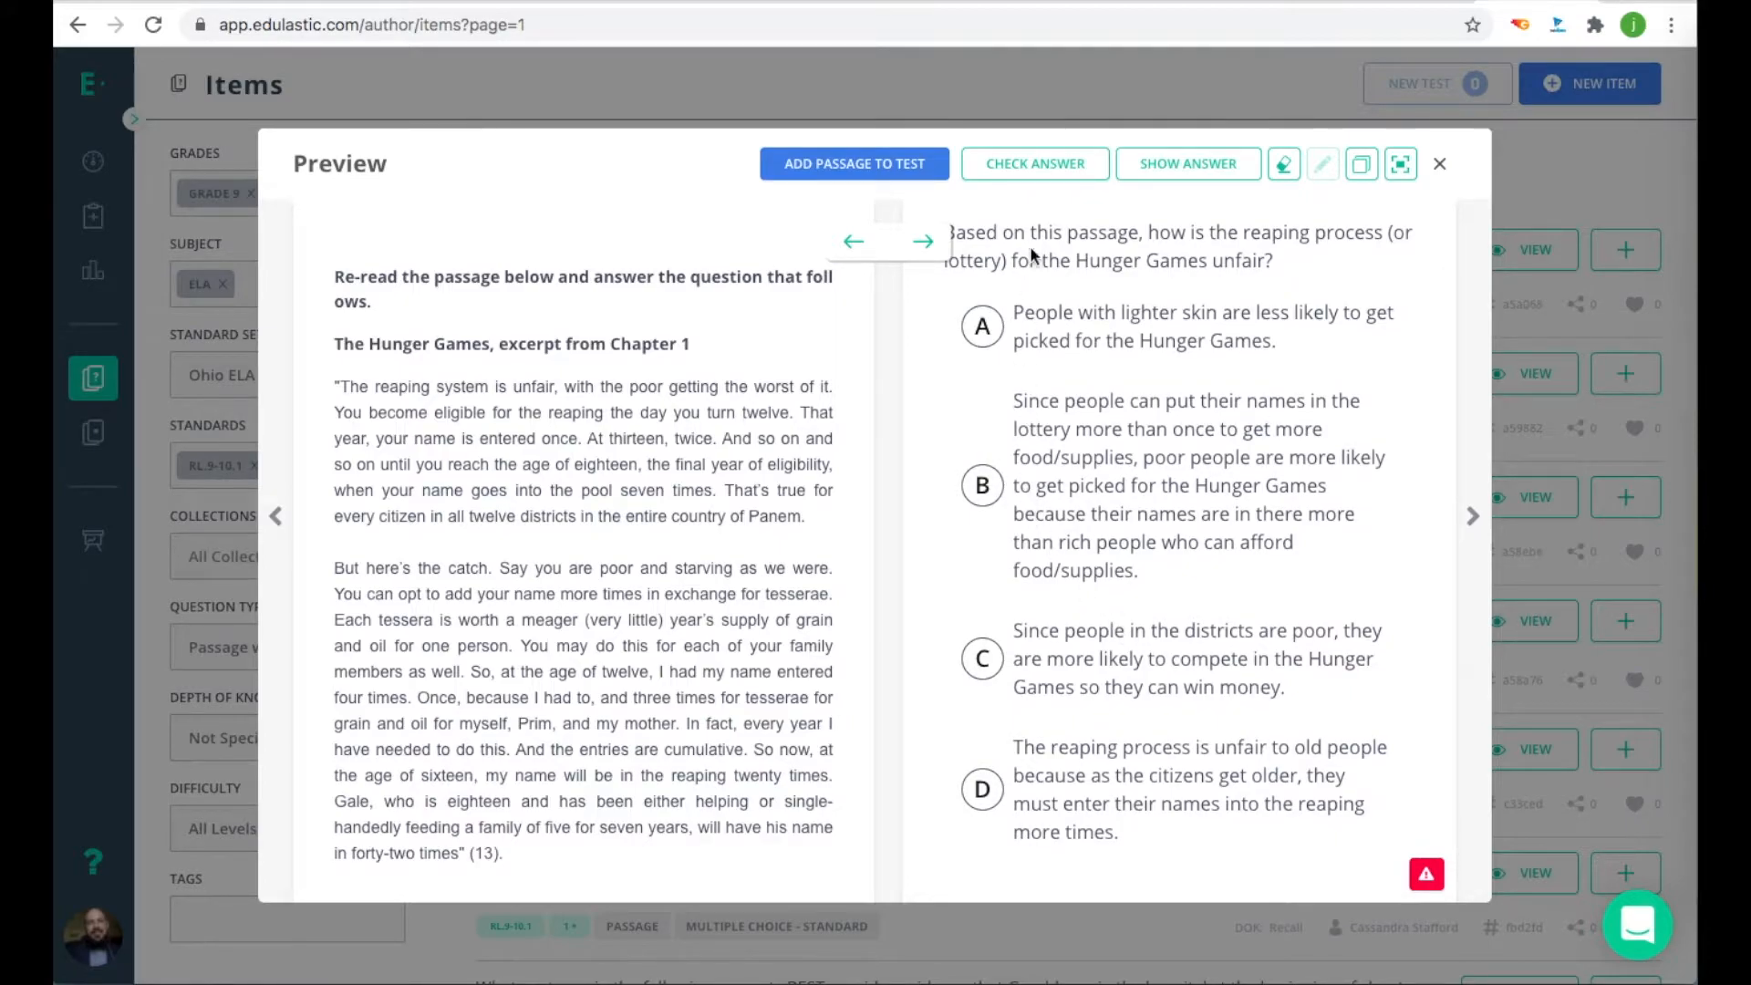
Step: Show the correct answer for the previewed reaping question, add its passage to the test, and close the preview
click(1161, 170)
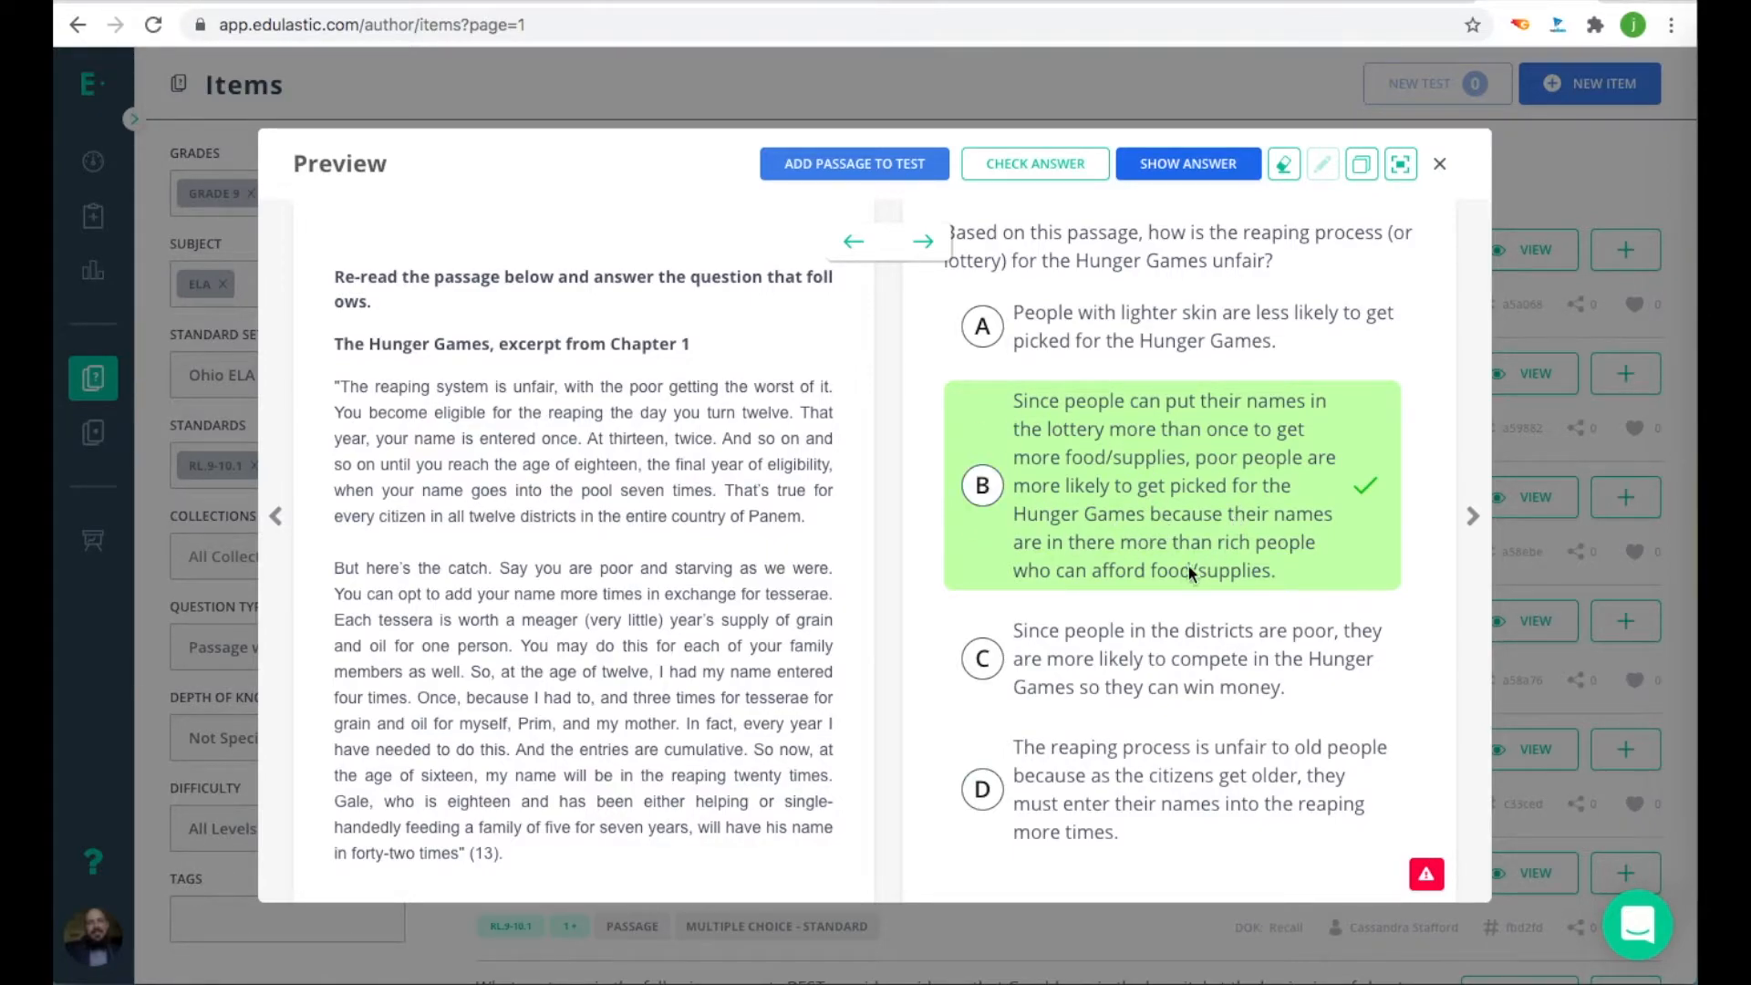
scroll(547, 592, down, 2)
scroll(547, 592, up, 1)
scroll(547, 592, up, 1)
click(903, 173)
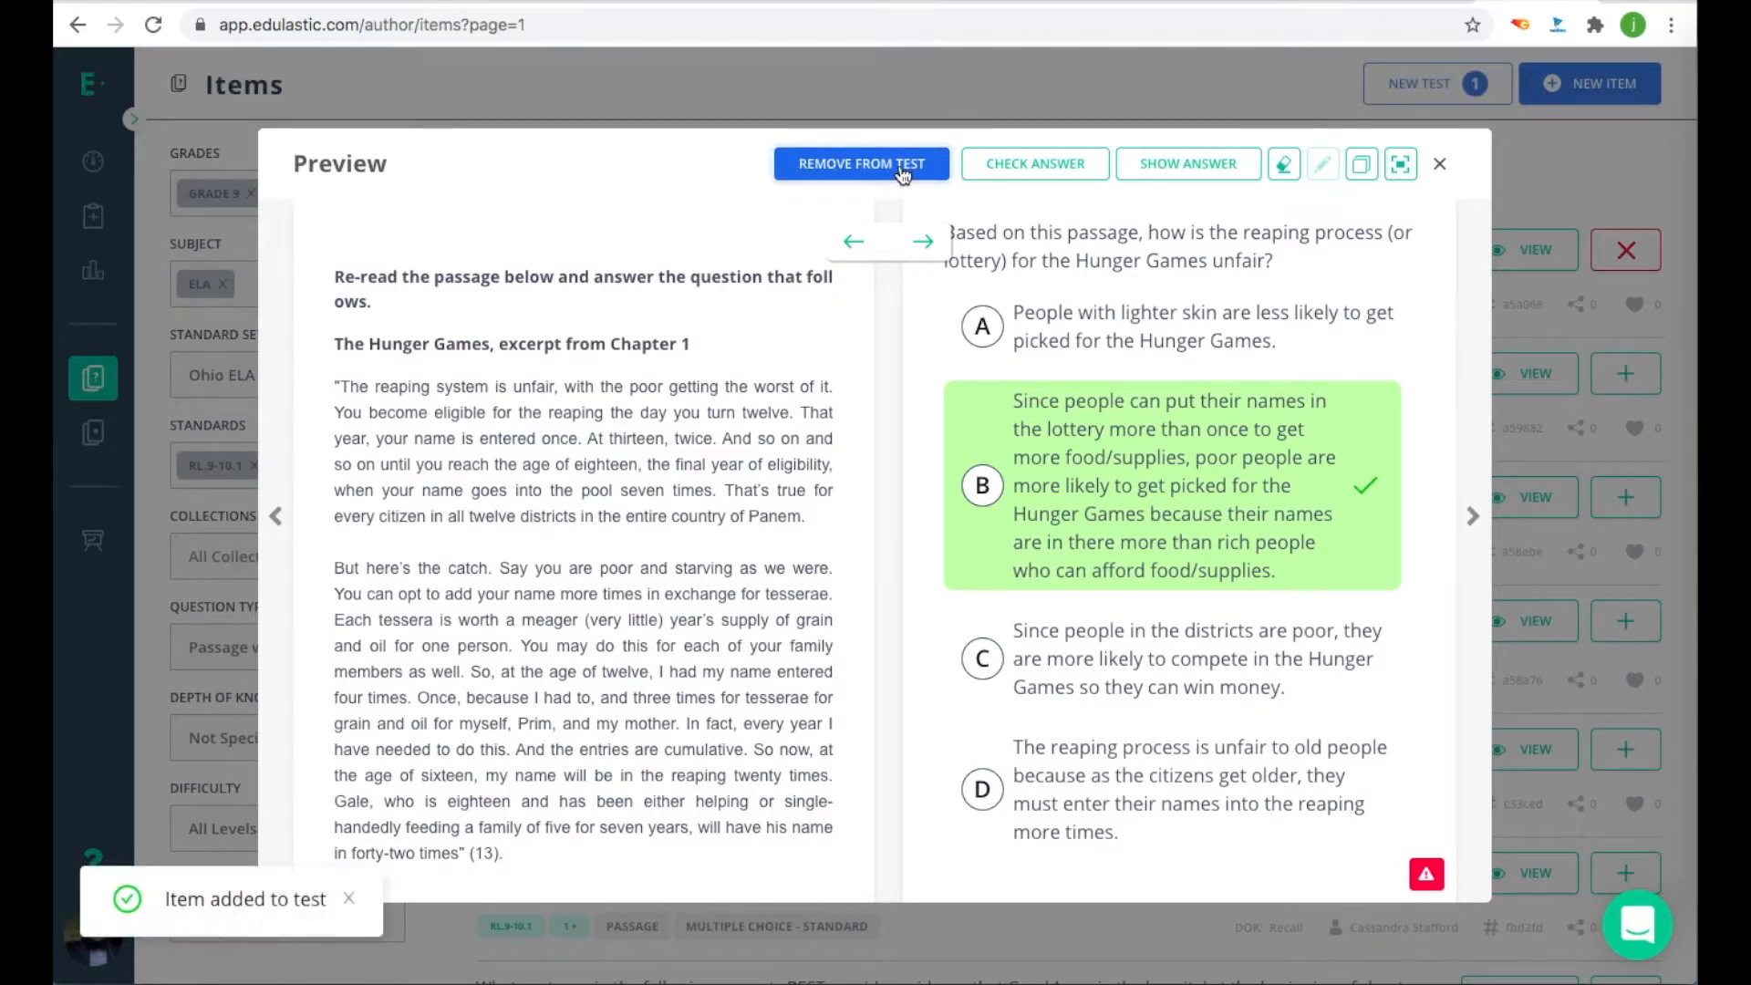
click(1439, 165)
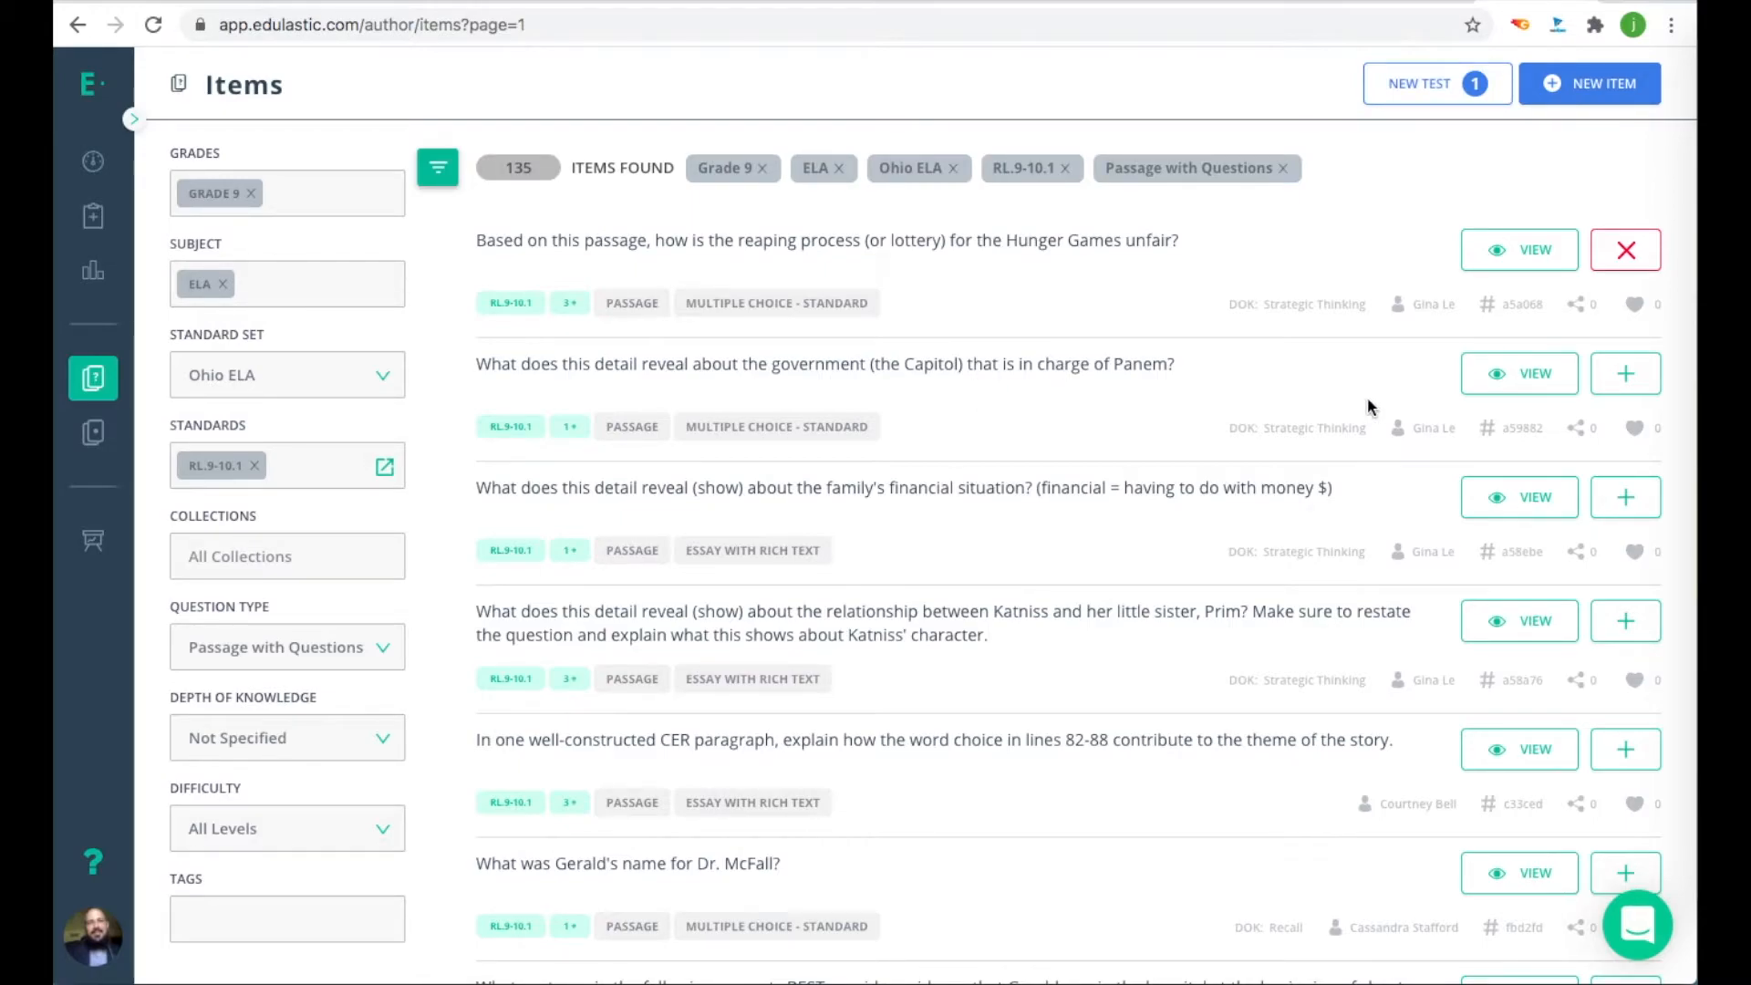
Step: Preview the question about the government in charge of Panem and add its passage to the test
click(1500, 387)
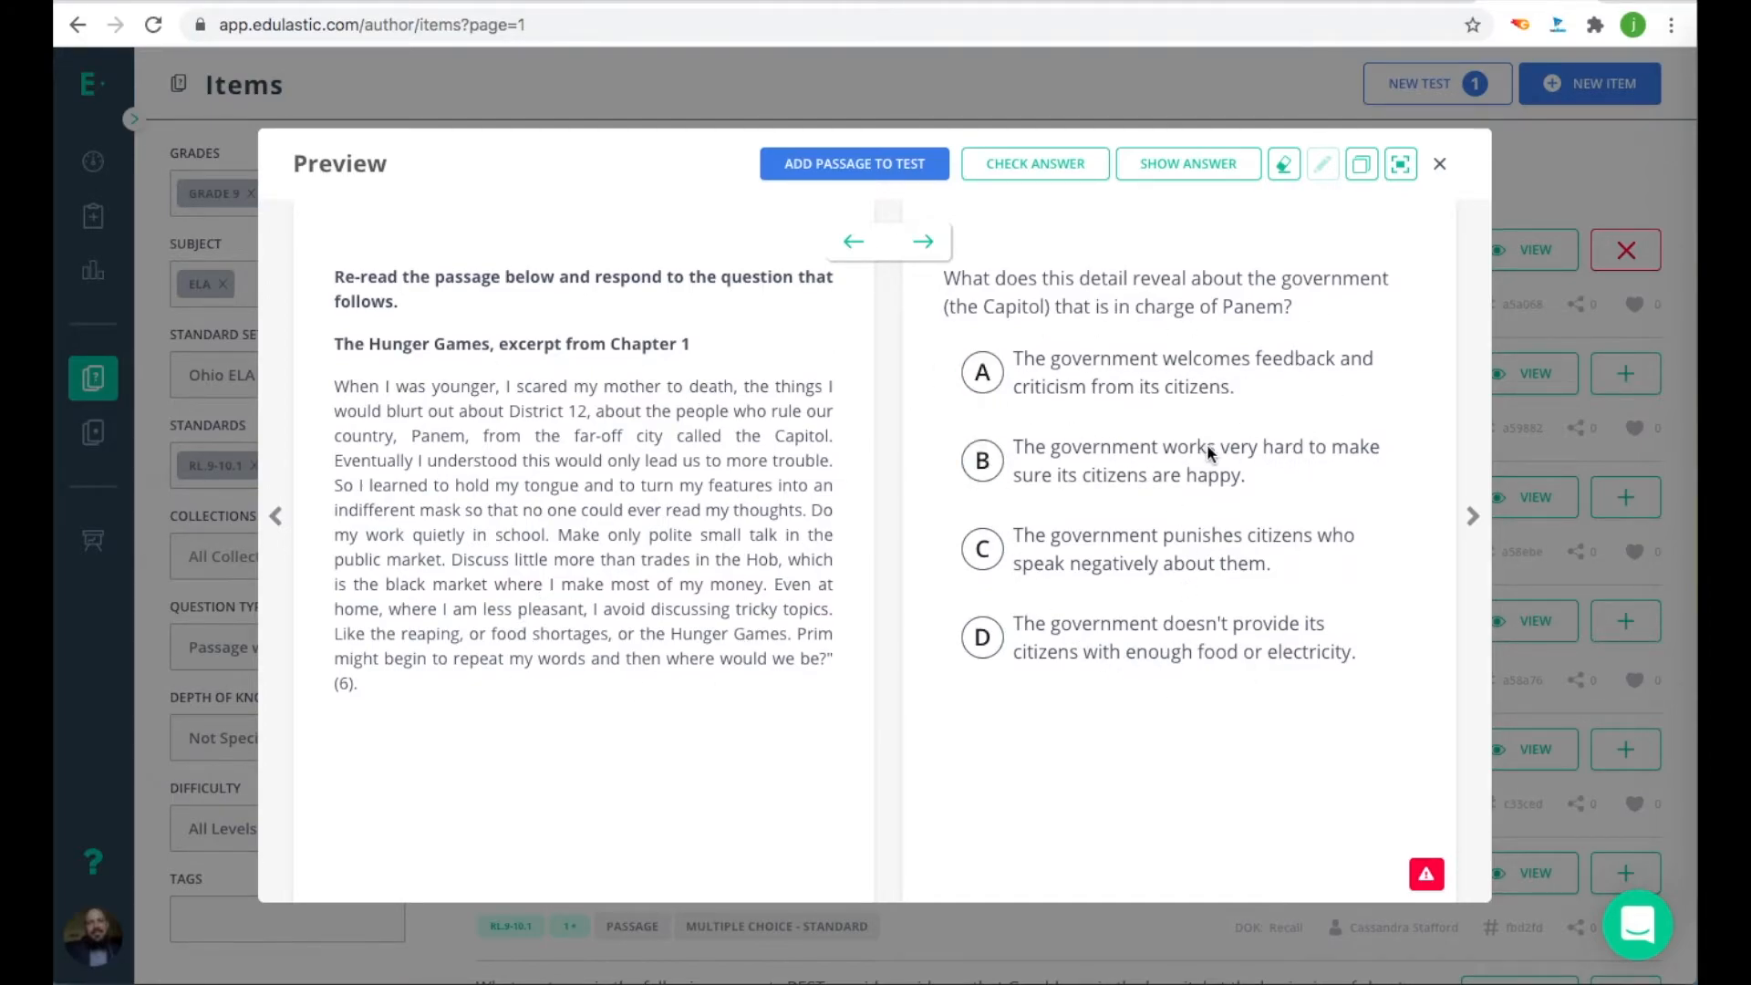
click(918, 176)
click(1438, 165)
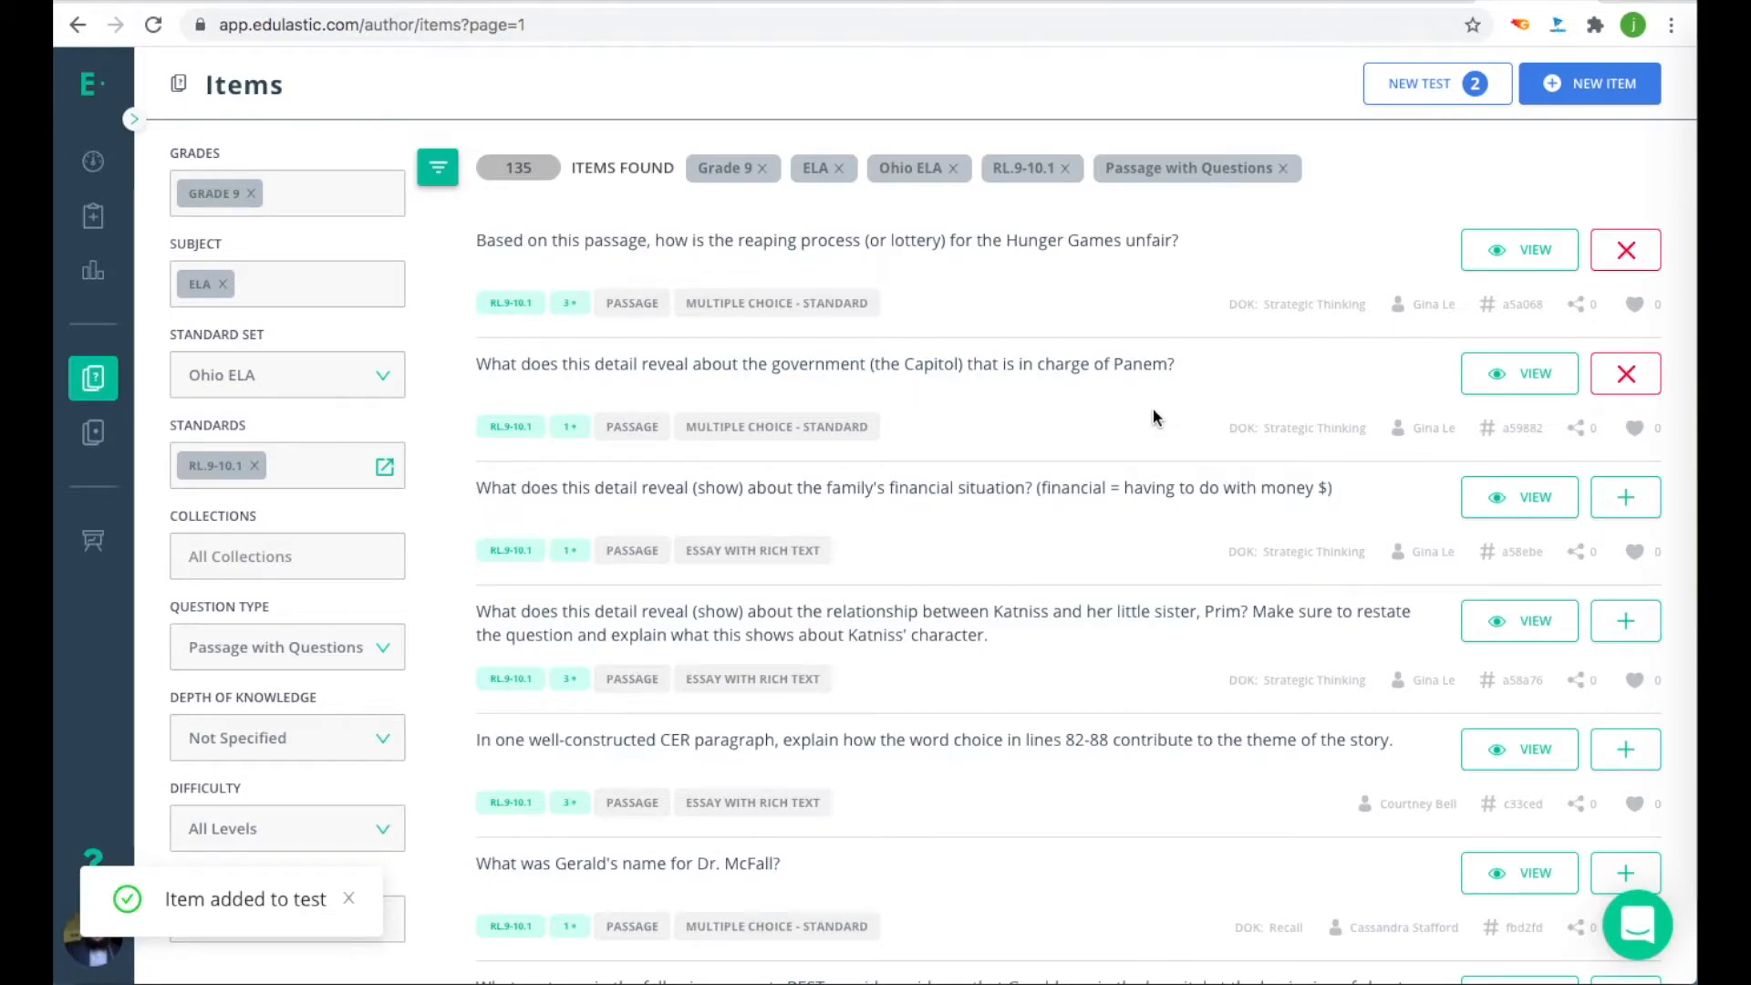
Step: Create a new test from the items selected in the item bank
scroll(1156, 418, down, 1)
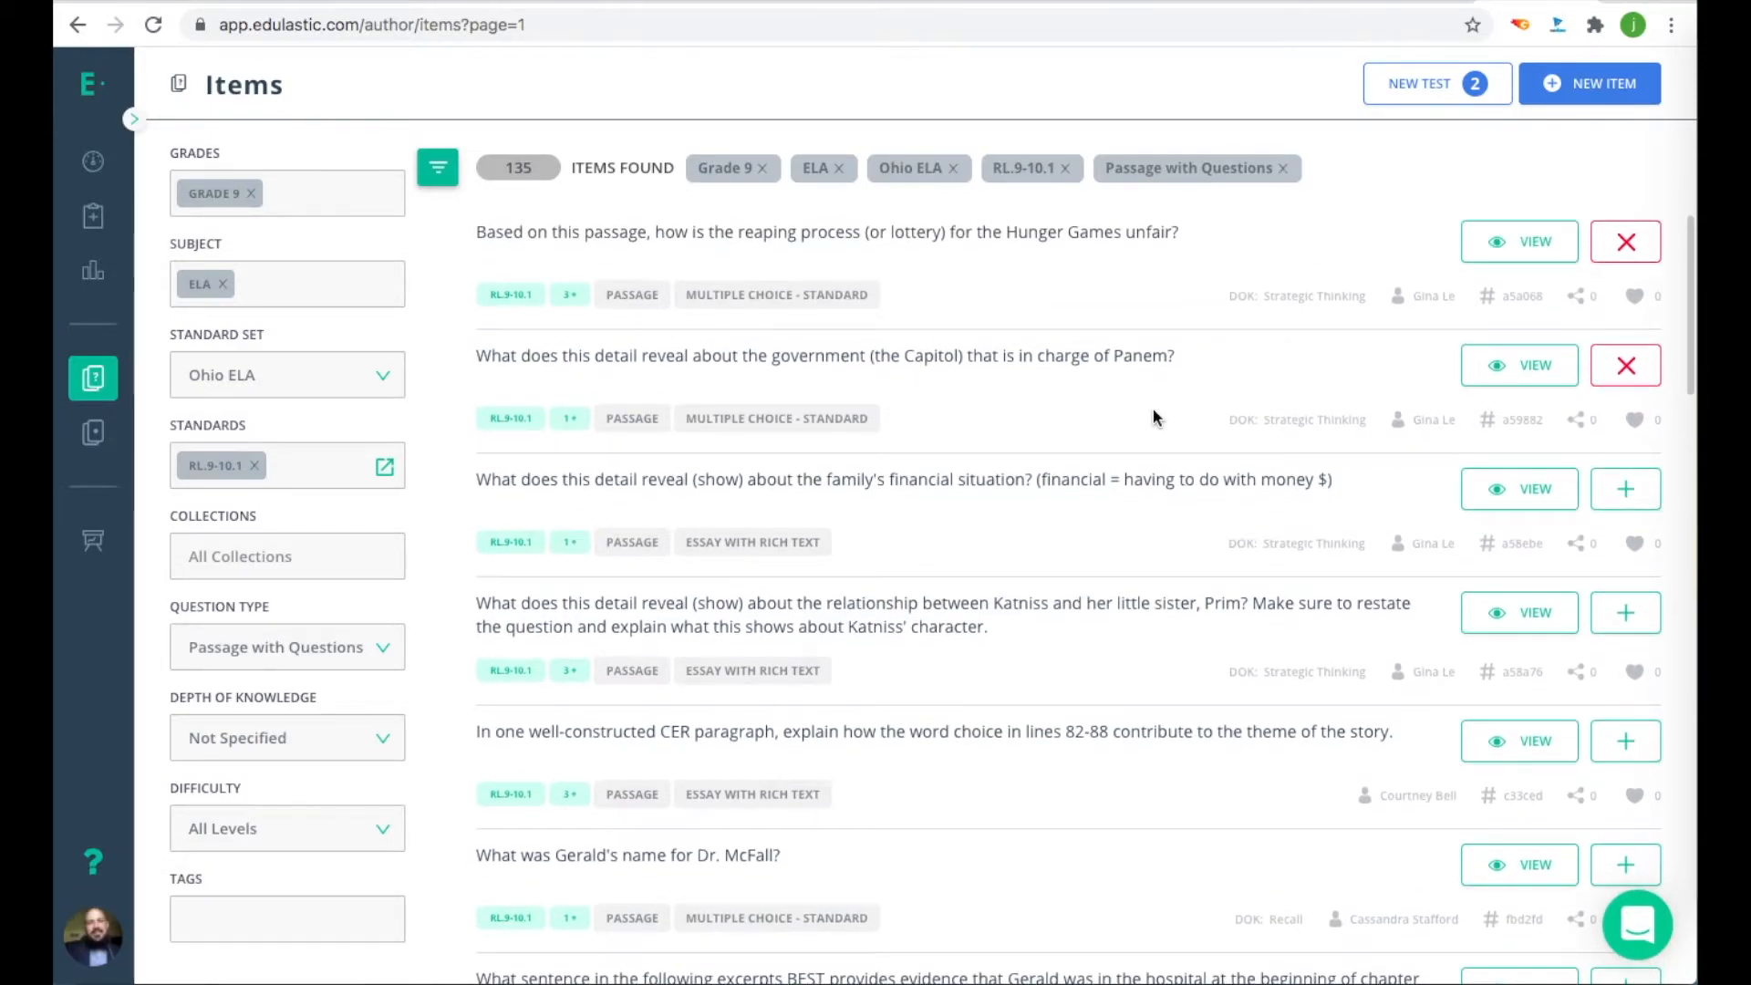
click(1429, 89)
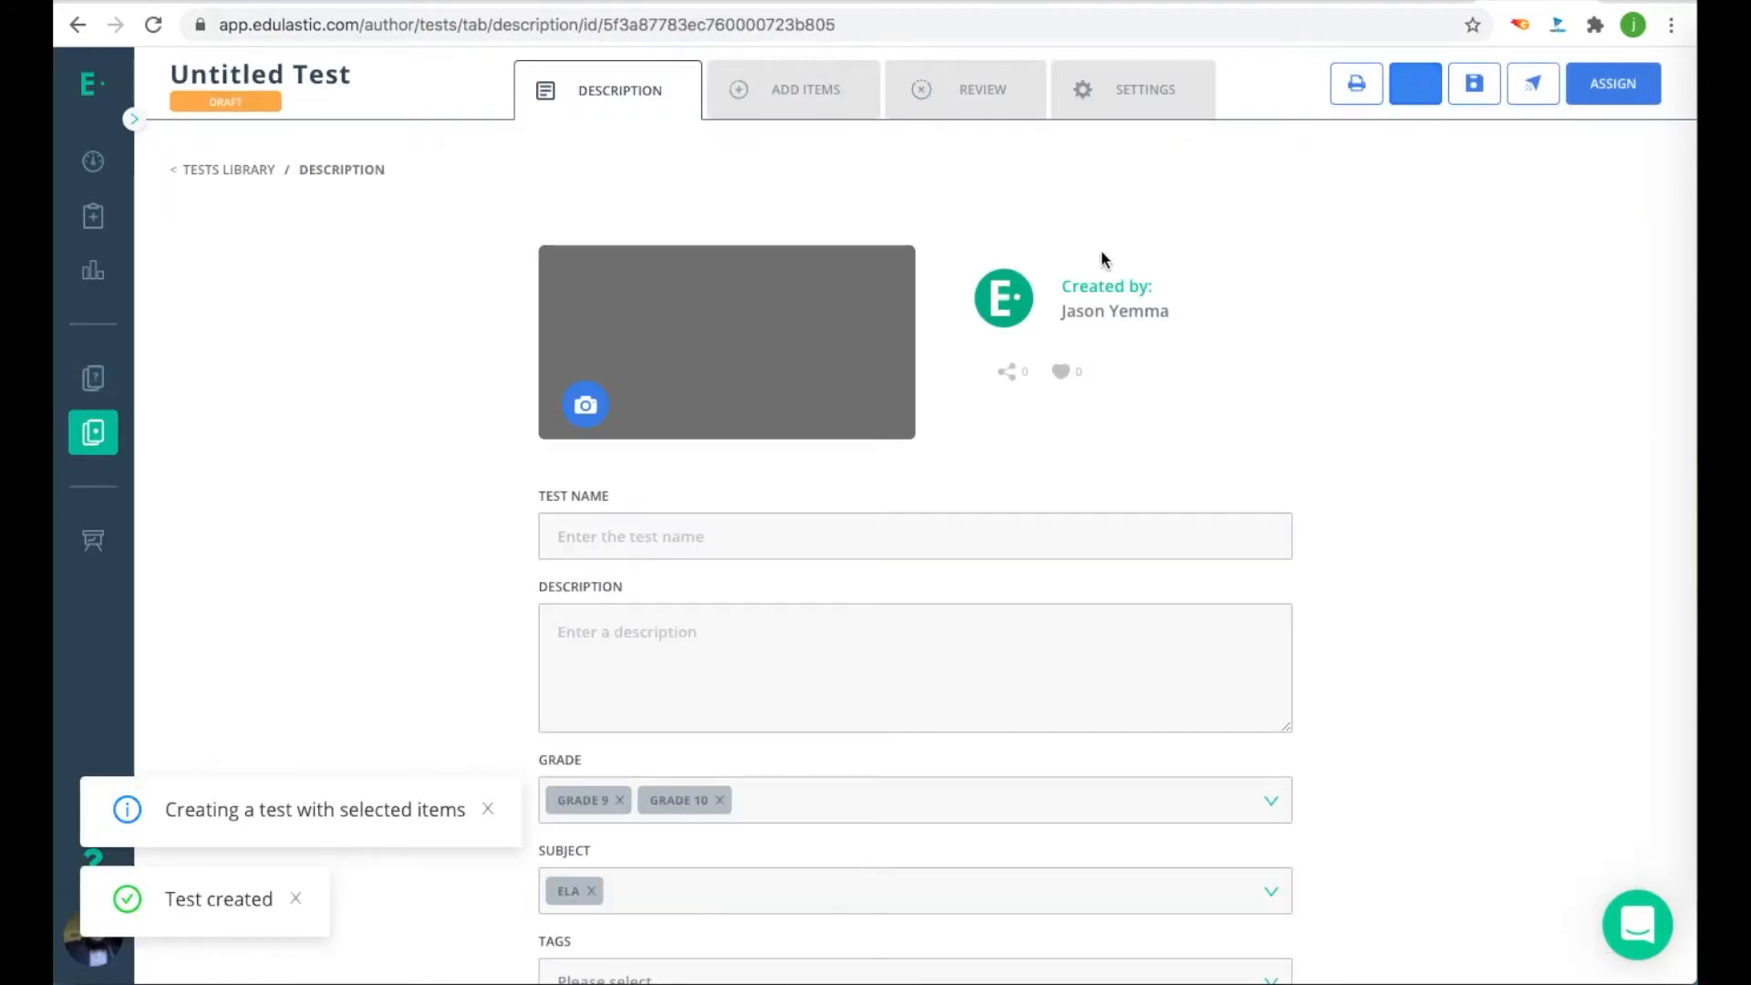
Step: Name the new test "Sample Quiz for Demo"
scroll(468, 534, down, 1)
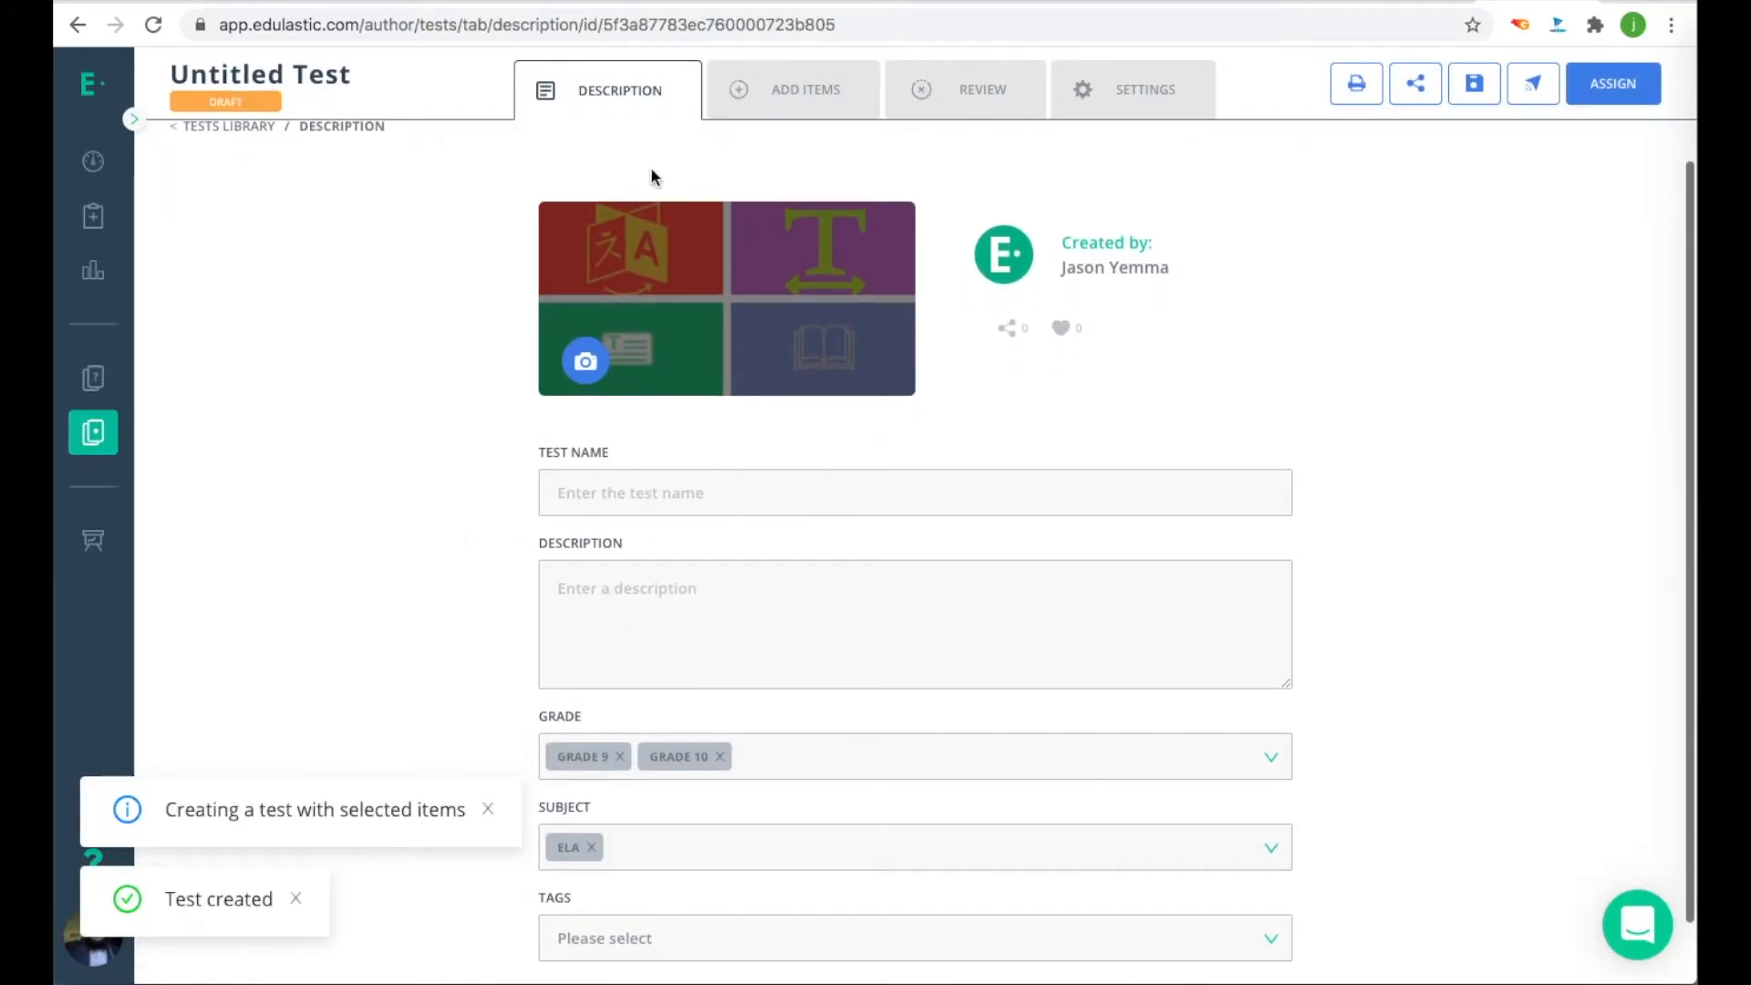
click(689, 512)
text(Samp)
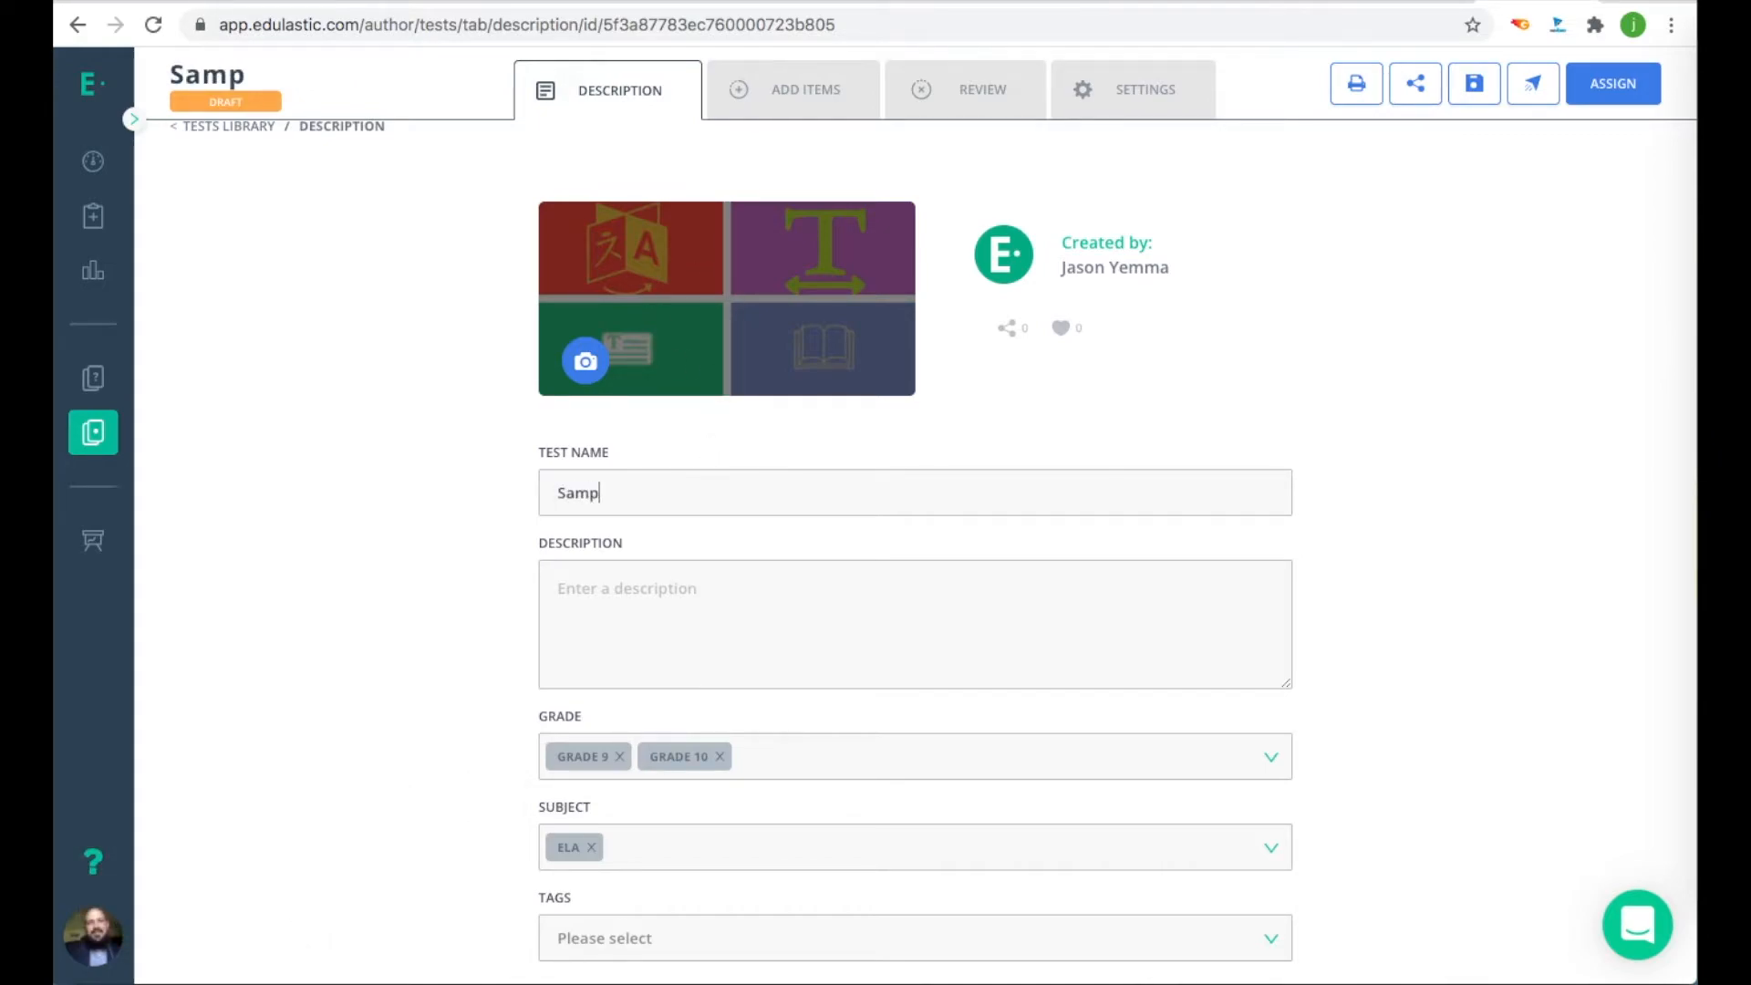
text(le Quiz)
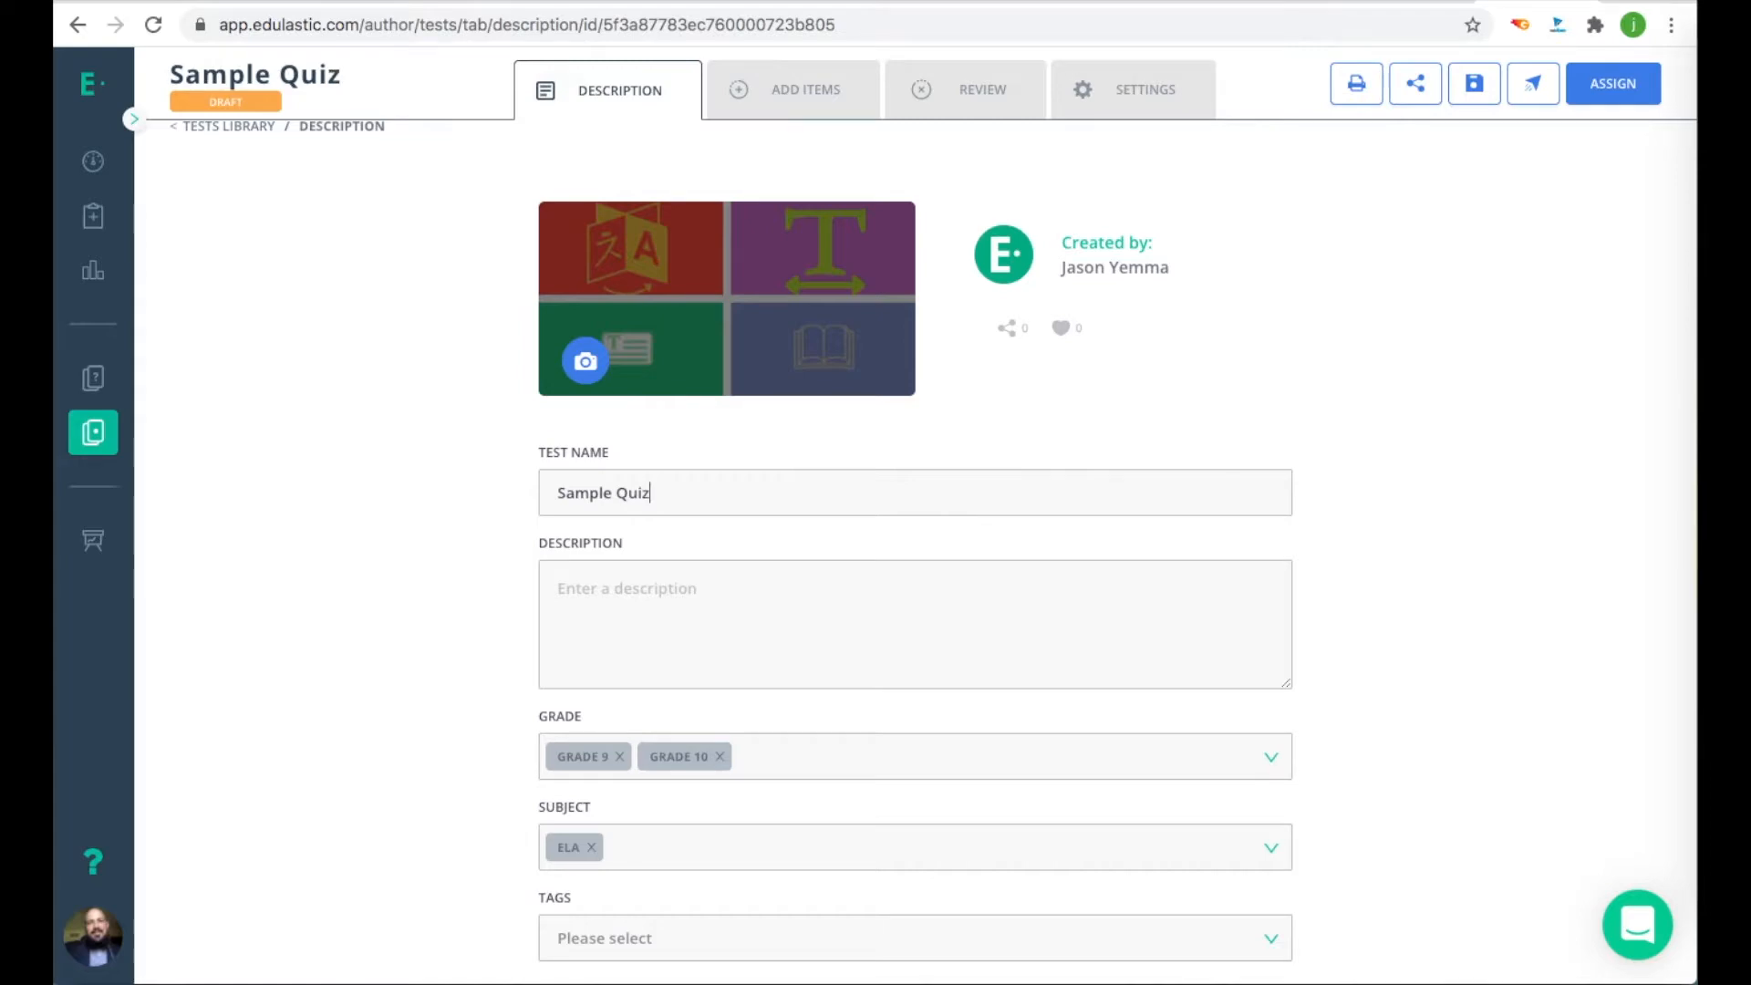
text( for De)
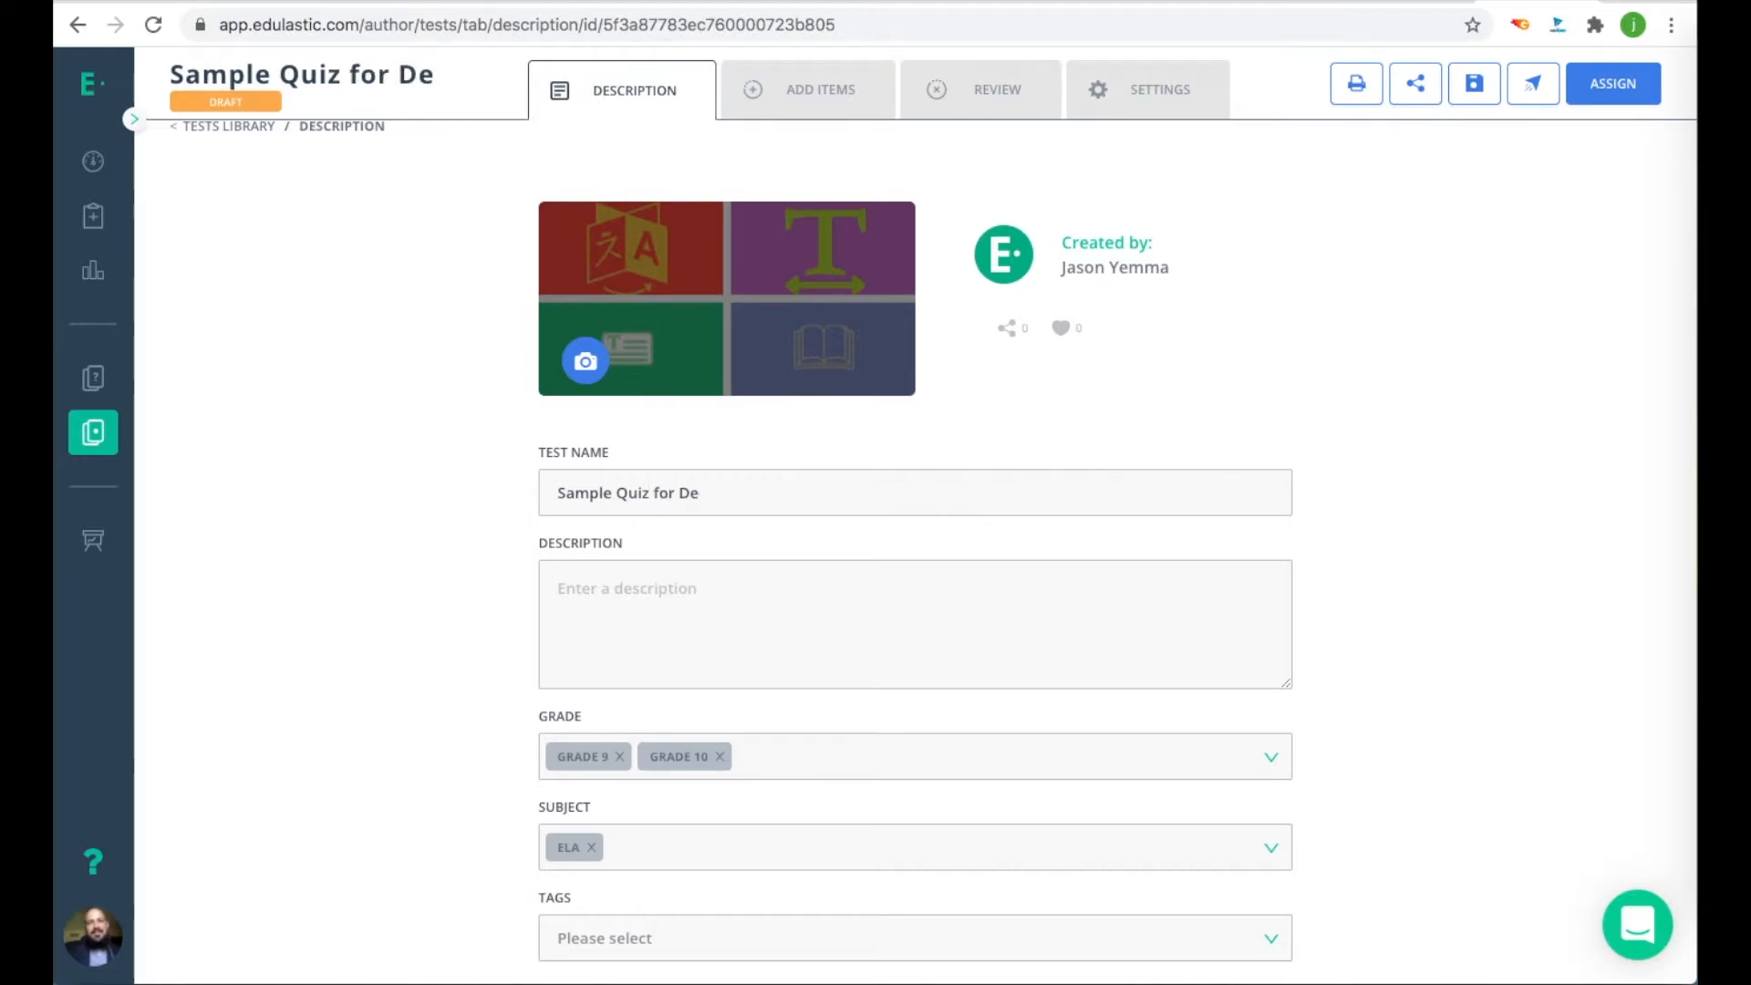
text(mo)
Step: Enter "RL.9.1" as the test description and check the remaining description details
click(663, 602)
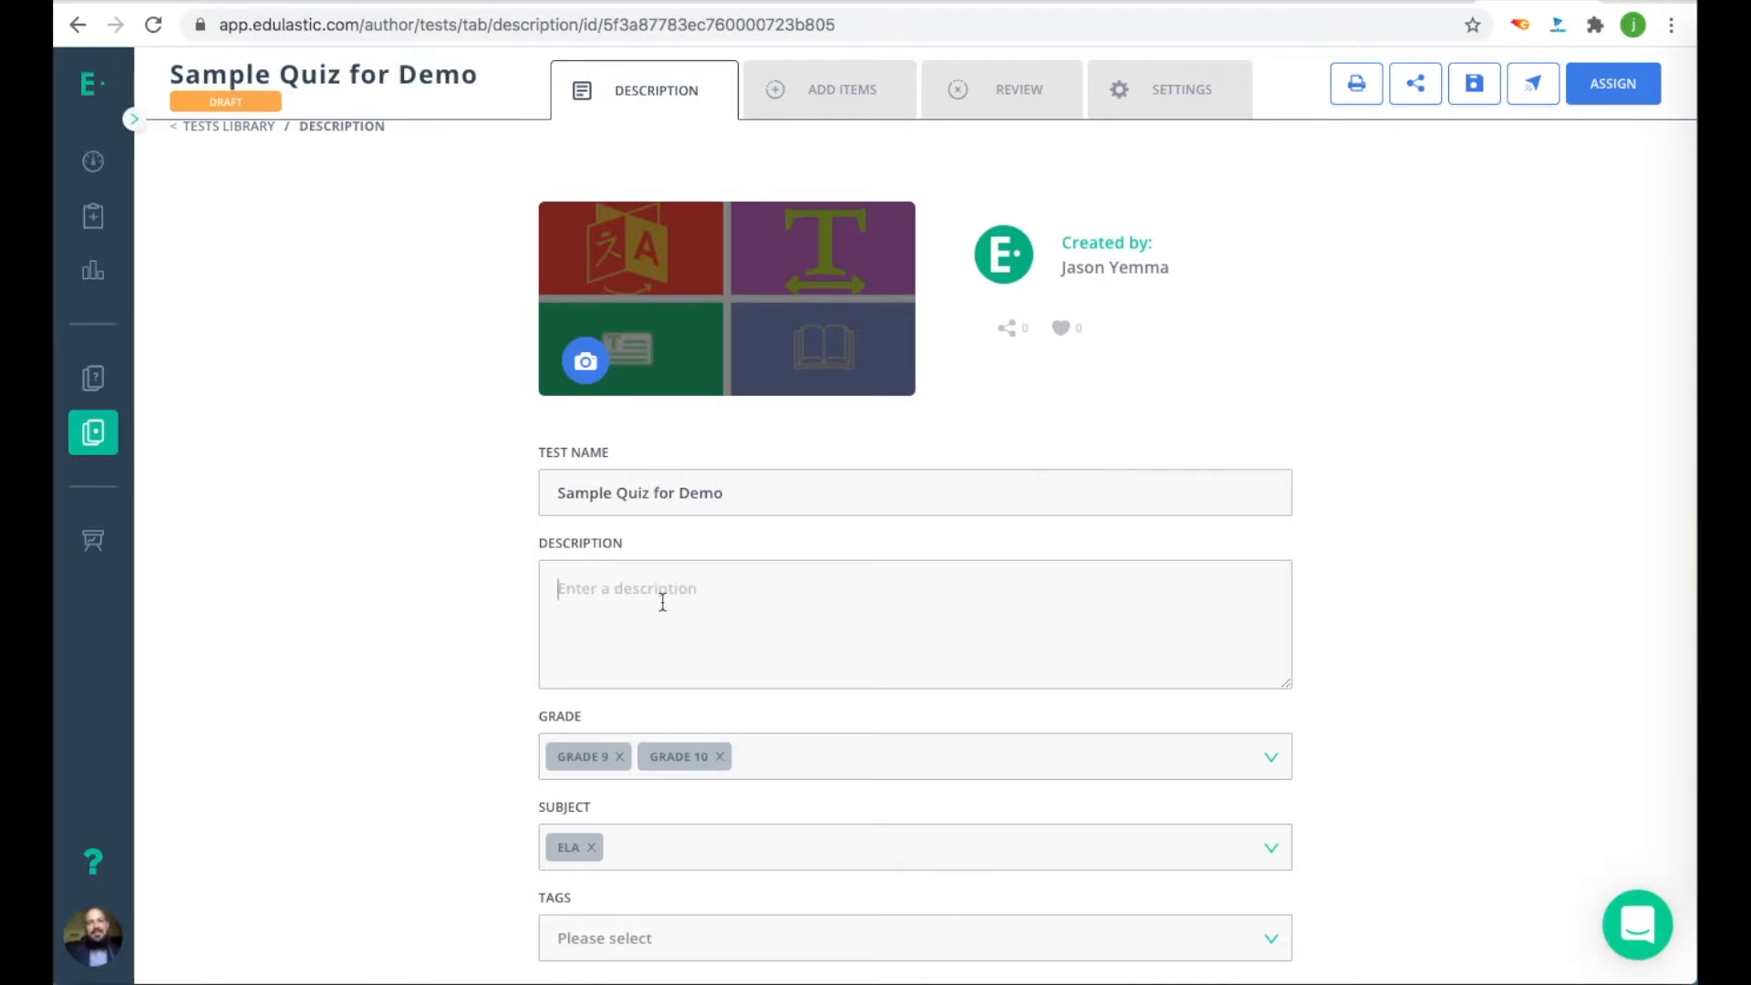
text(RL.9.1)
scroll(390, 701, down, 1)
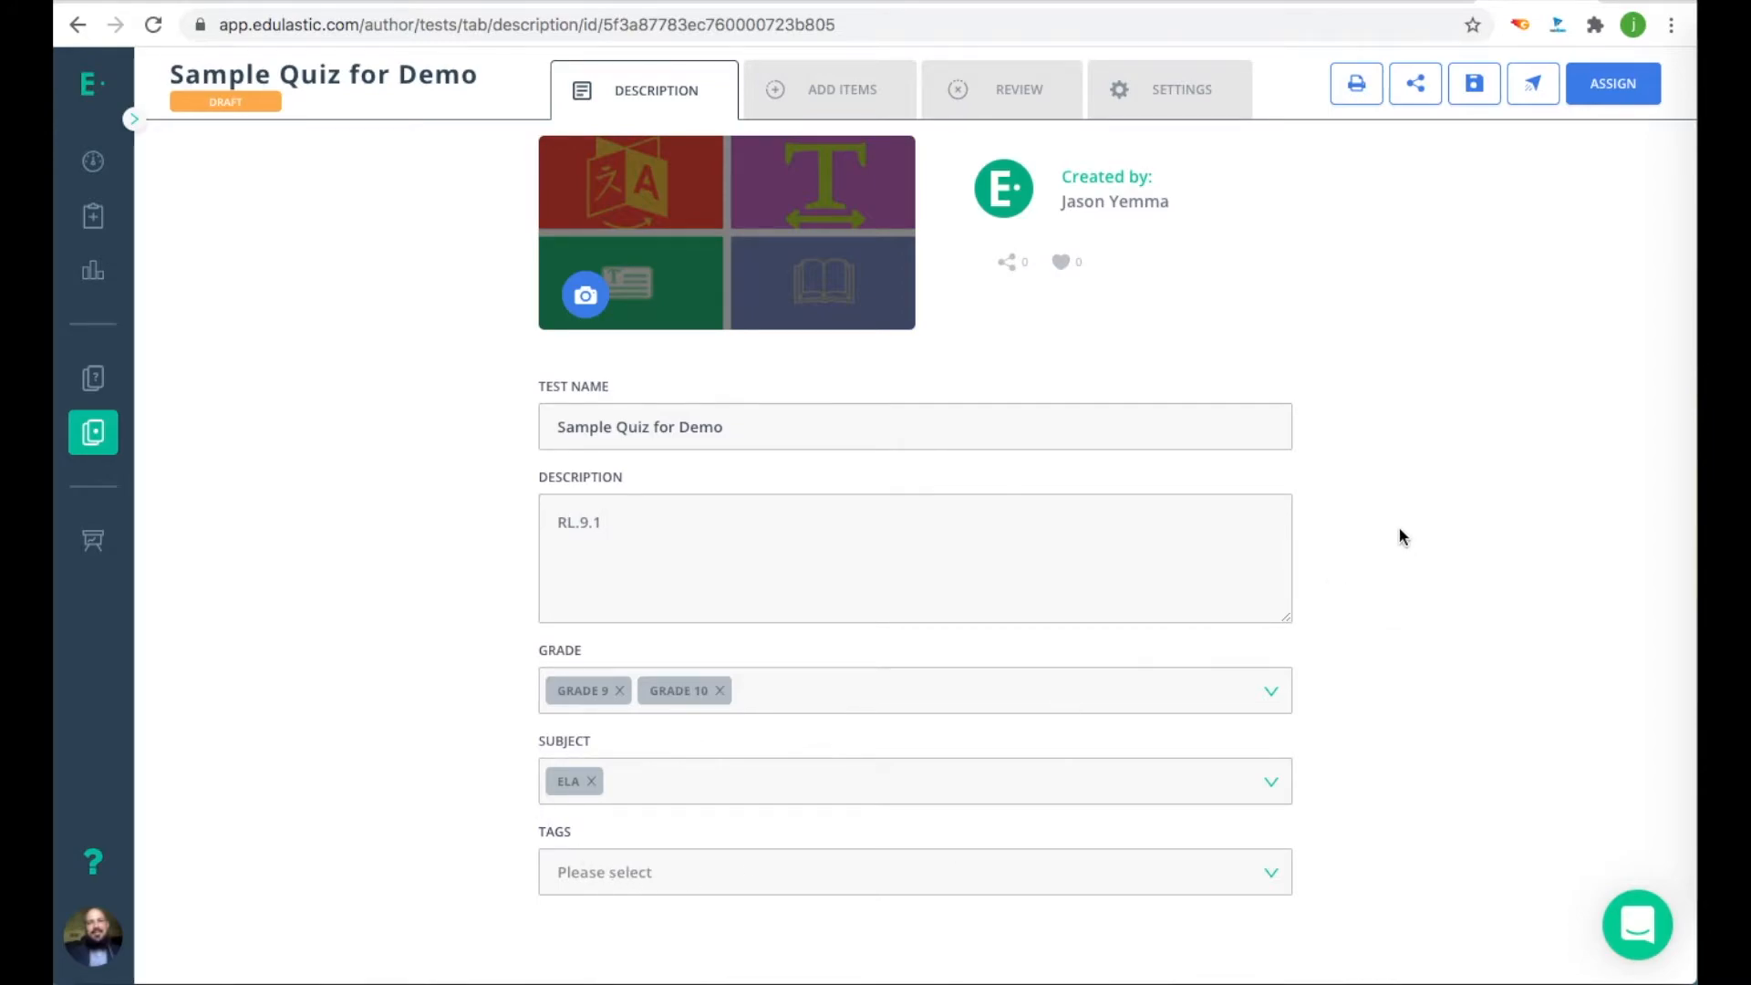
scroll(1399, 536, up, 2)
scroll(1399, 536, down, 1)
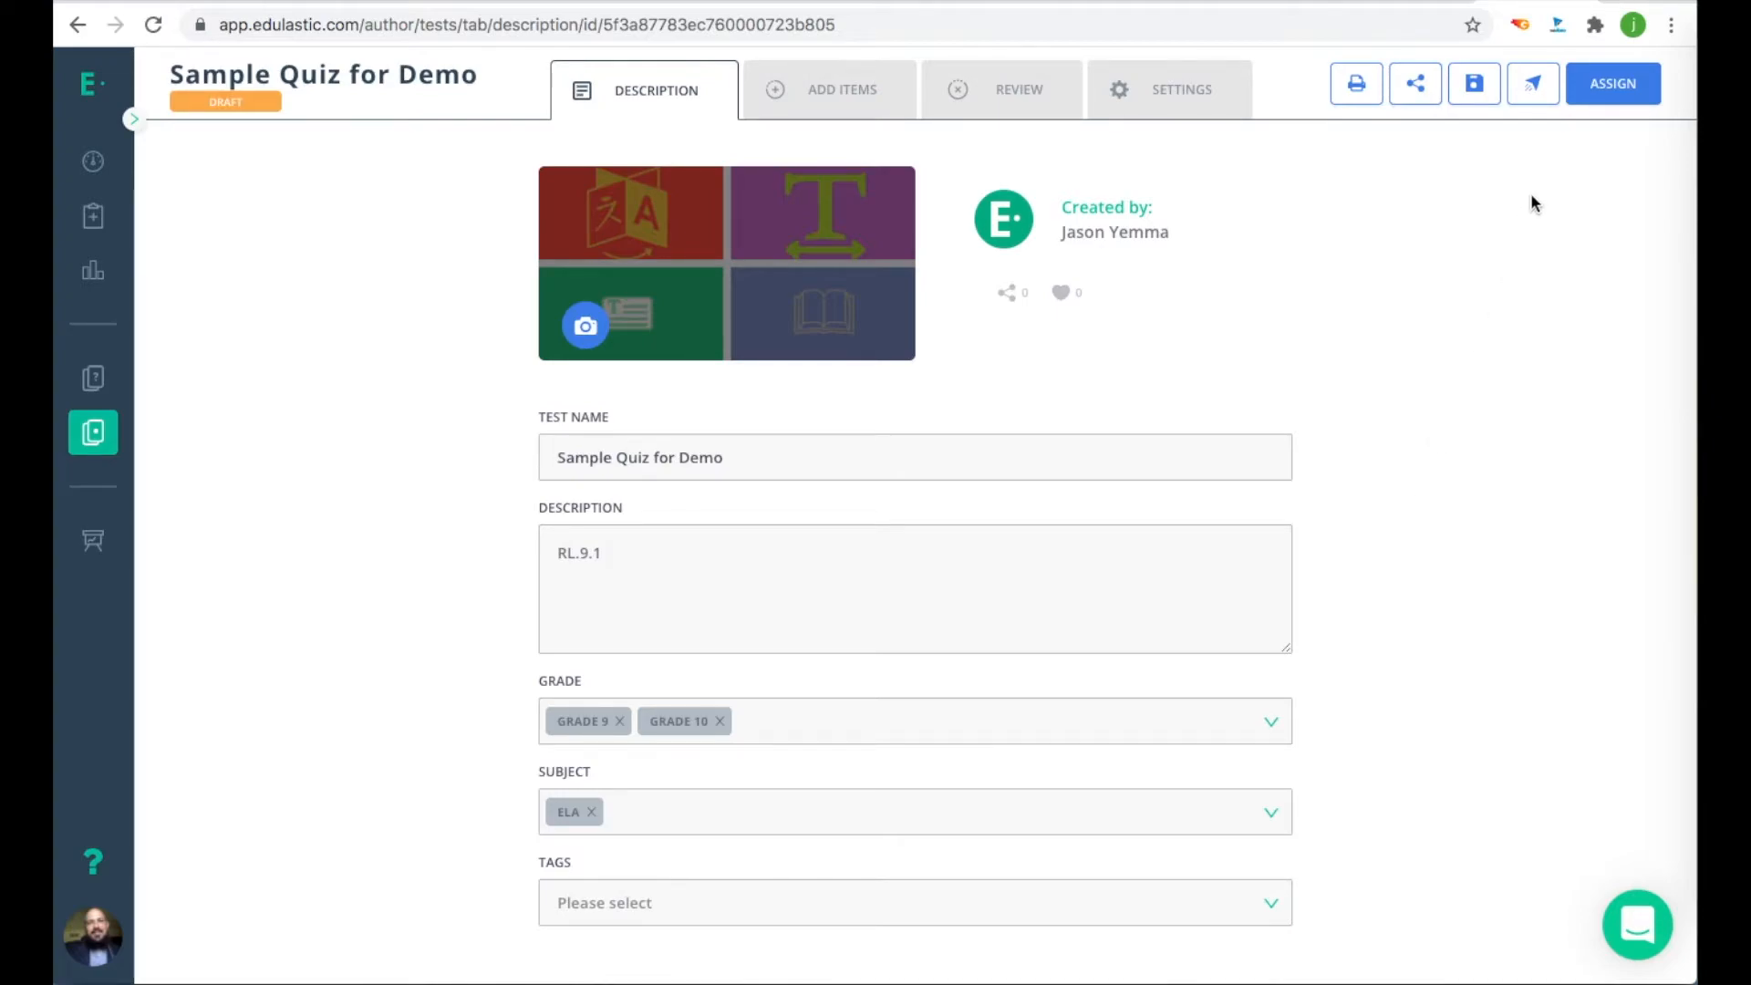
Step: Start assigning the test and choose the YemmaNation Demo class as its class section
click(1612, 83)
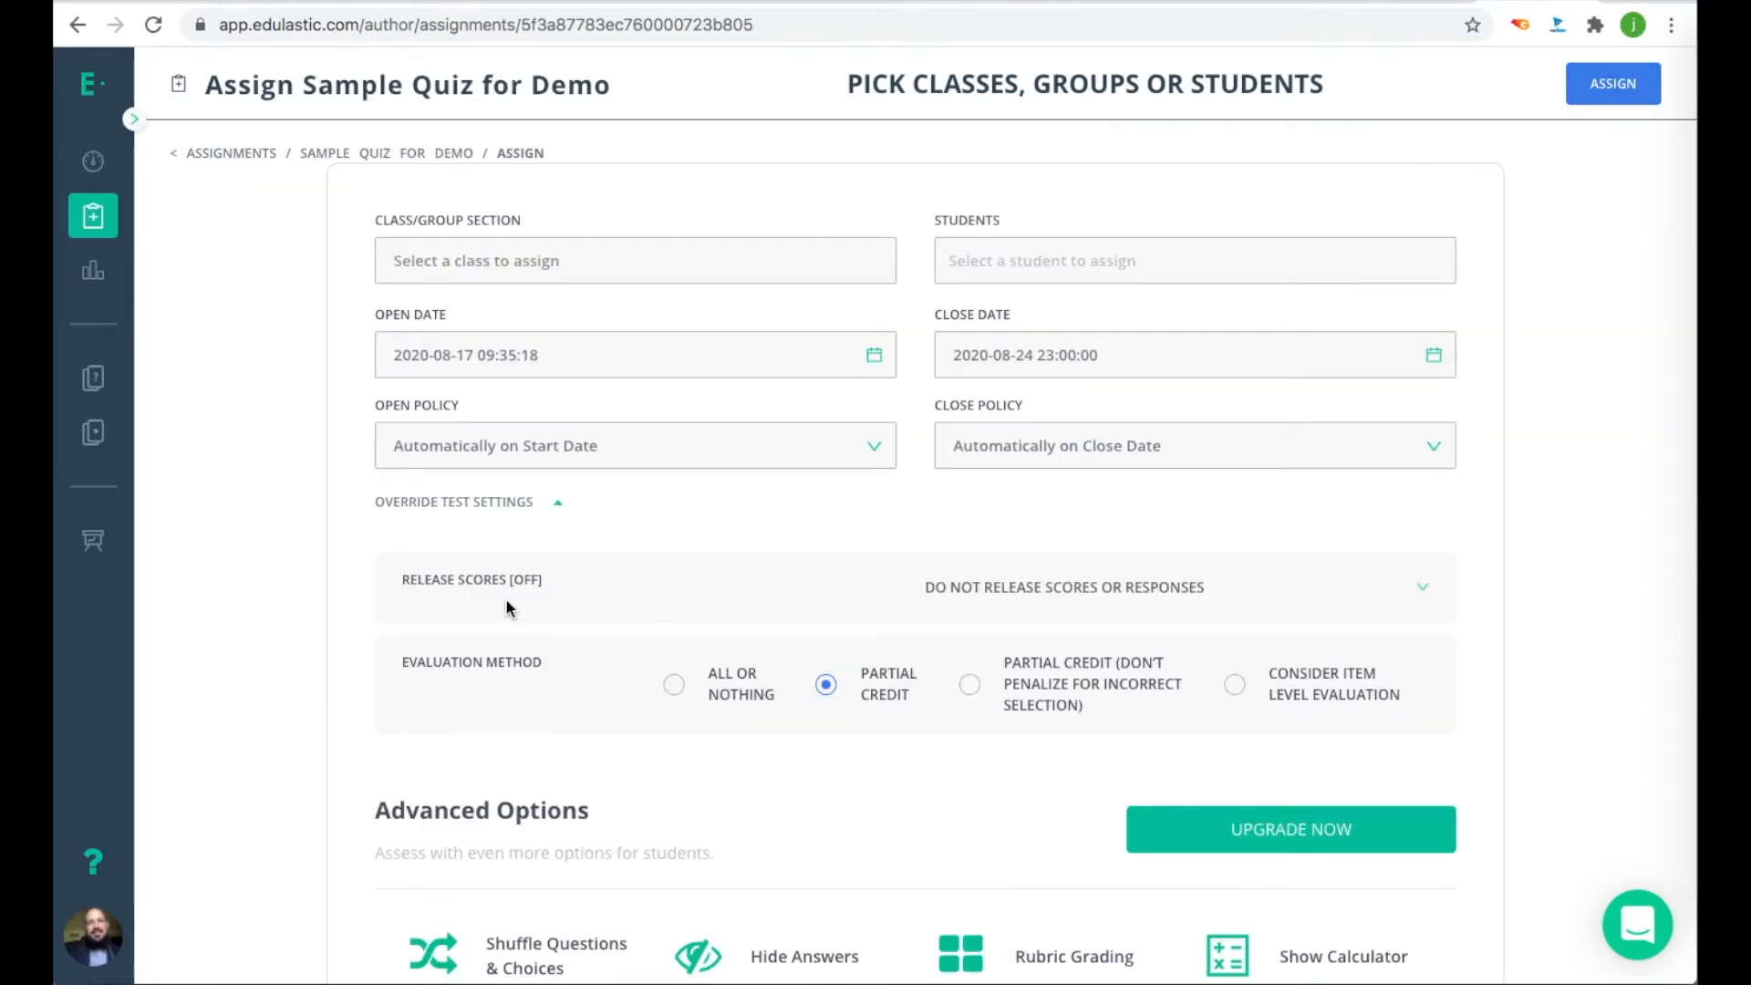
click(569, 263)
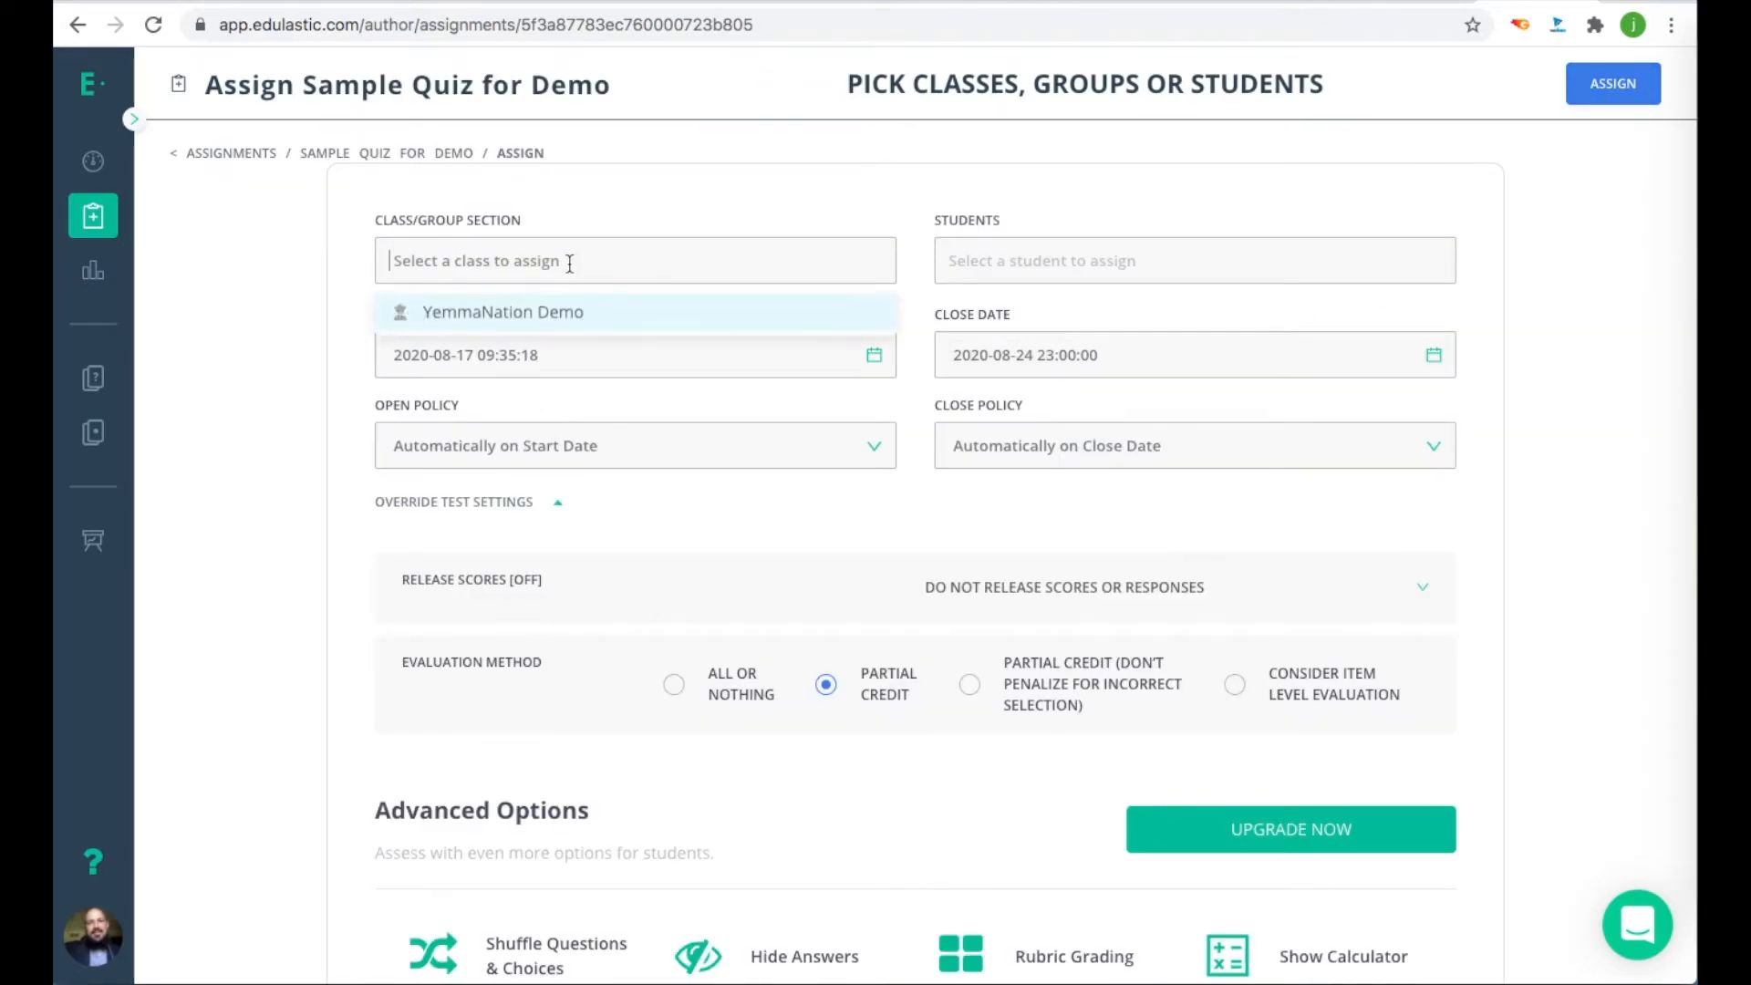
click(561, 319)
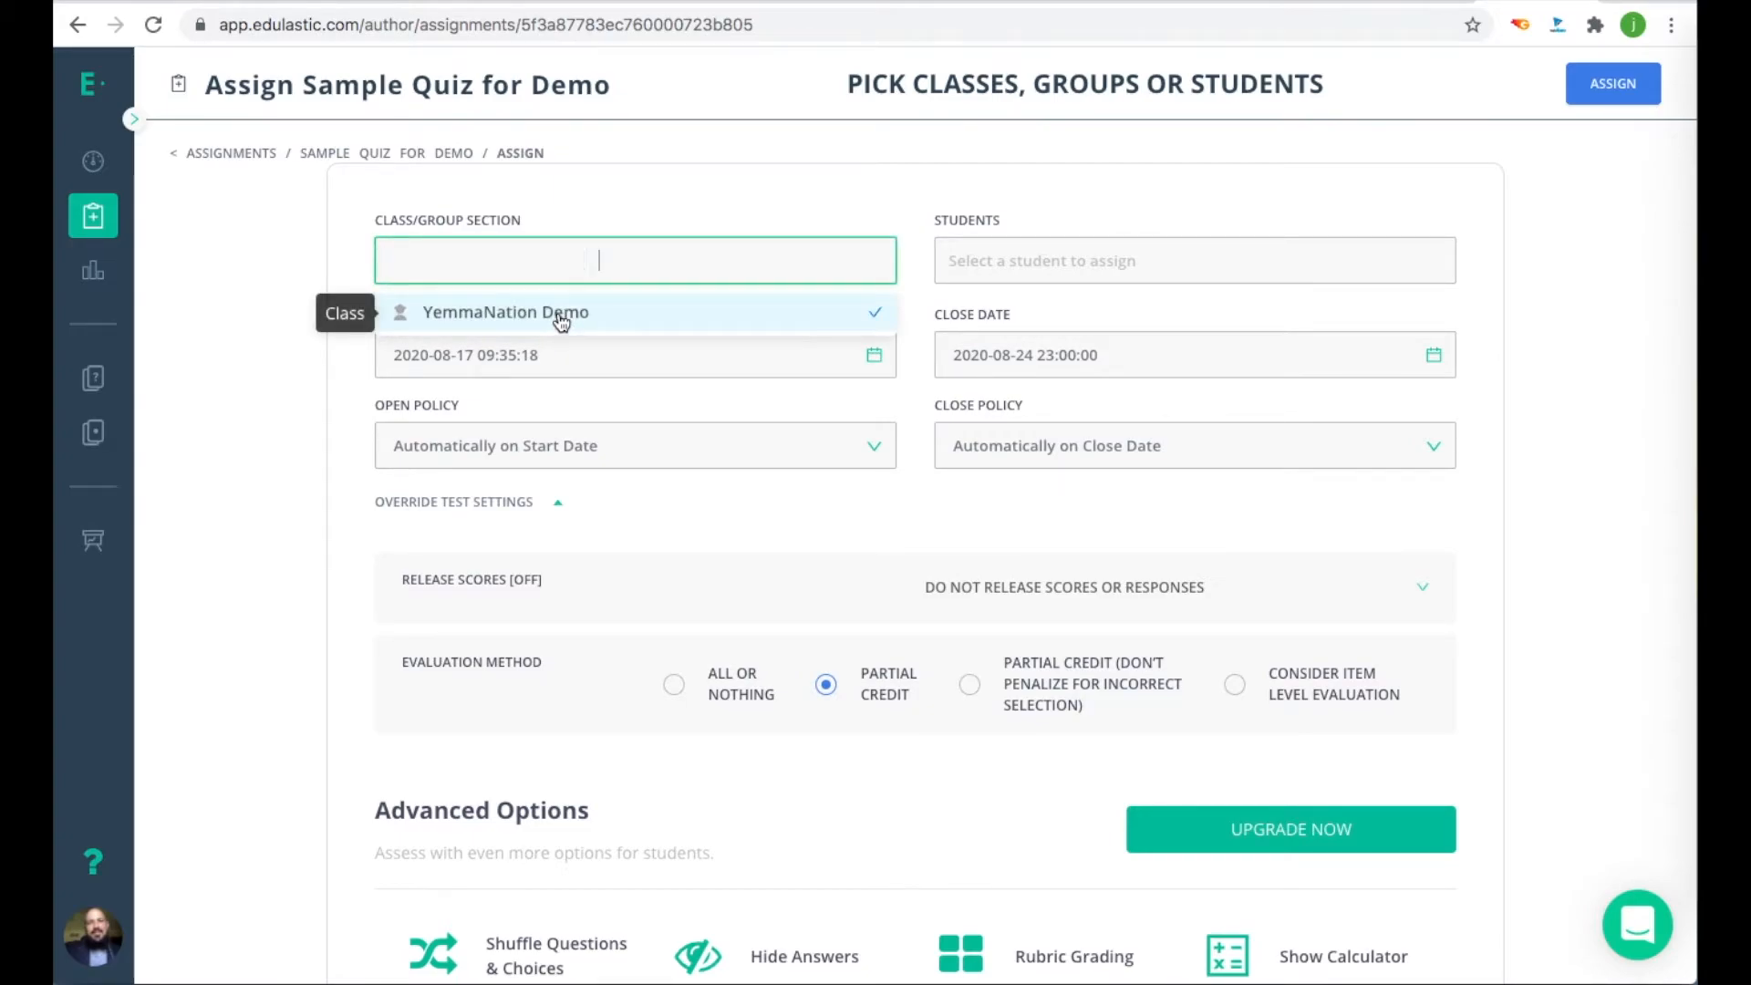
click(758, 201)
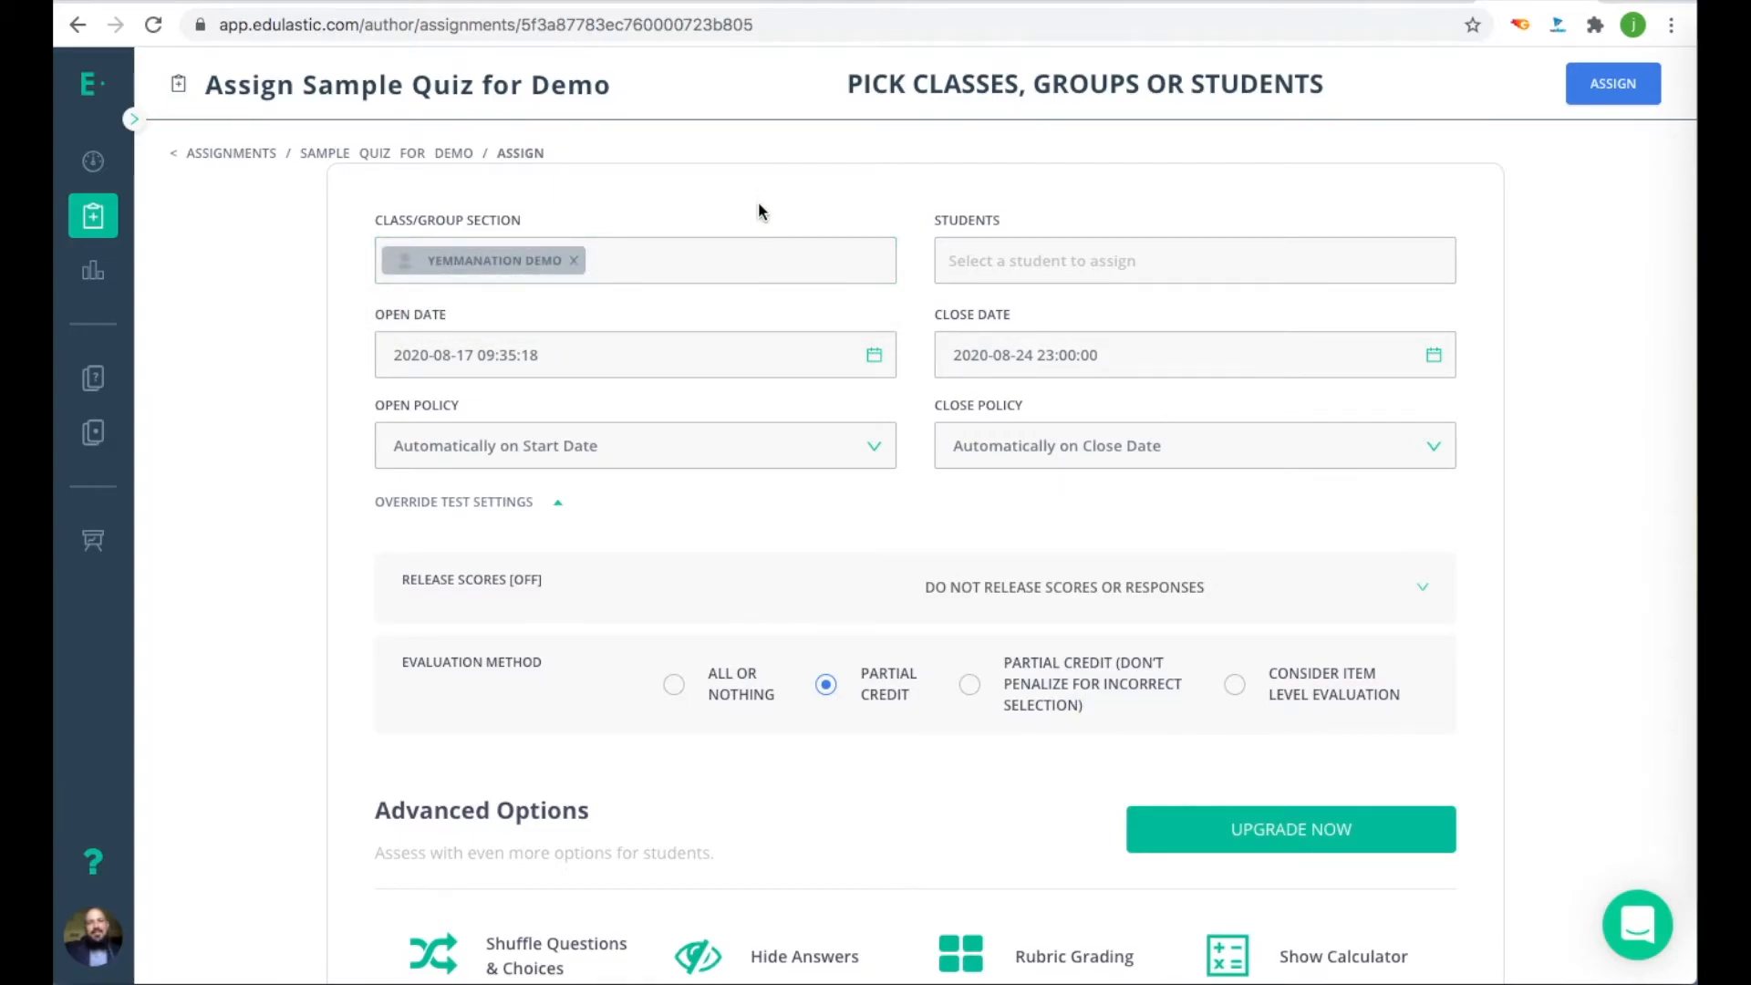
Step: Check which students can be assigned individually and view the open date calendar without changing either setting
click(1001, 263)
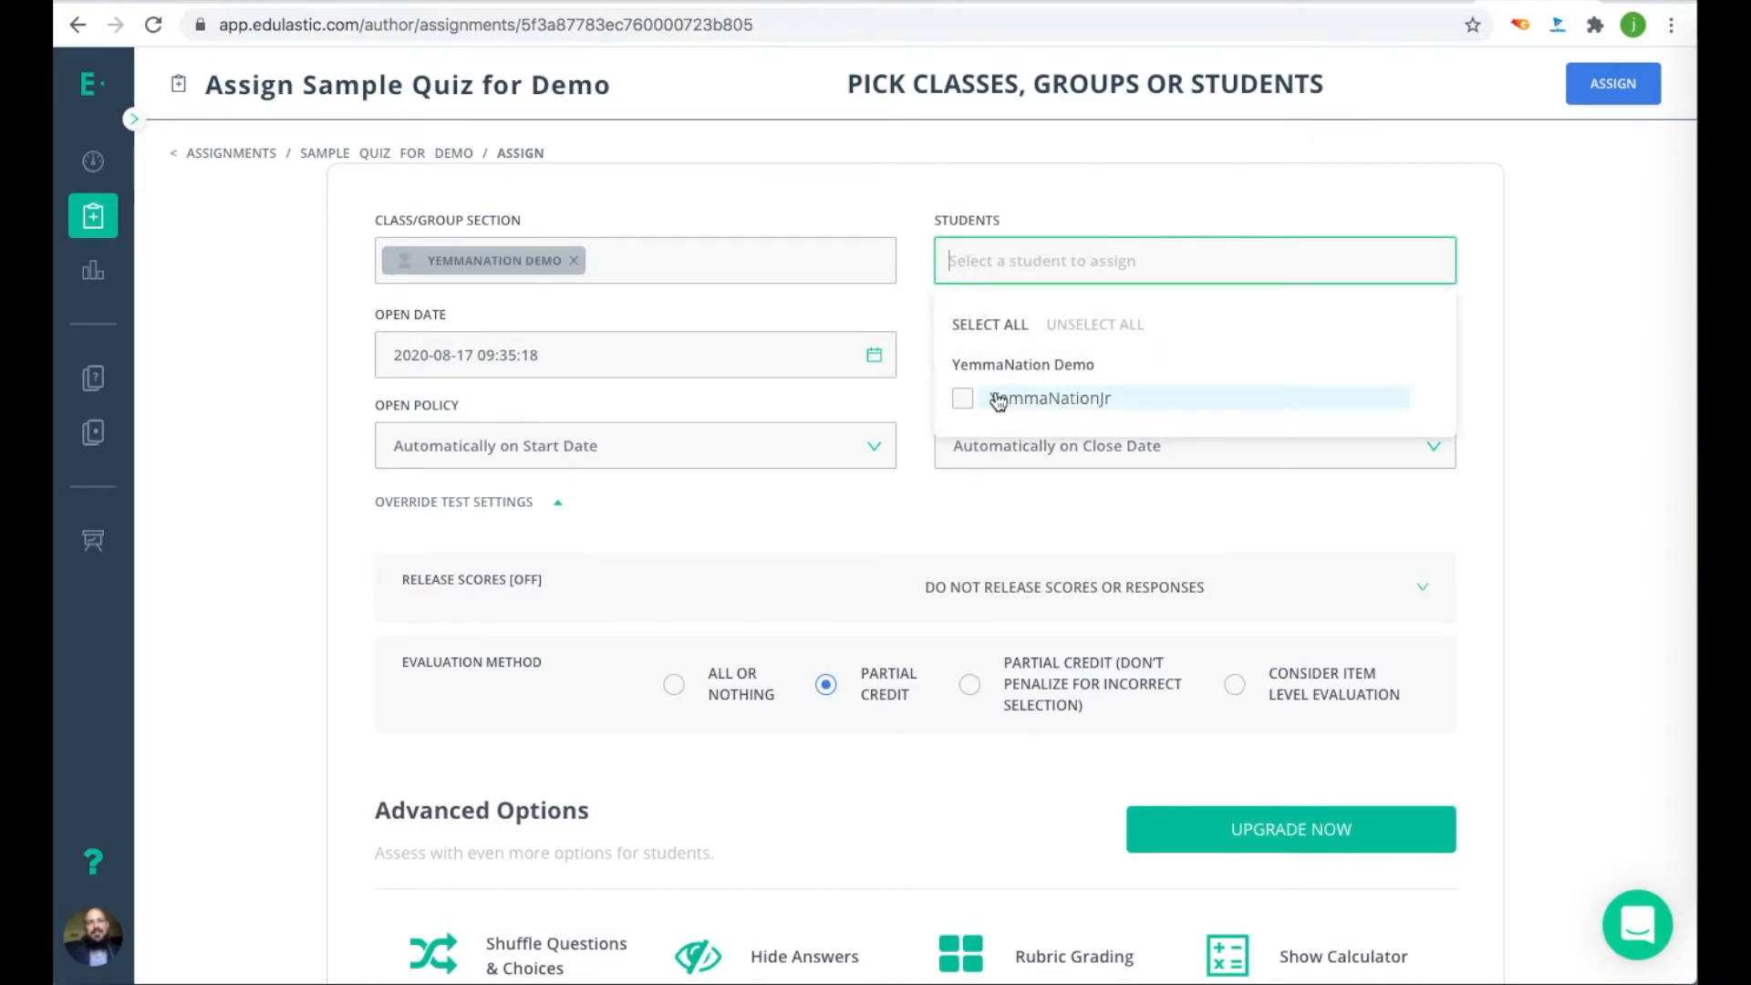
click(776, 526)
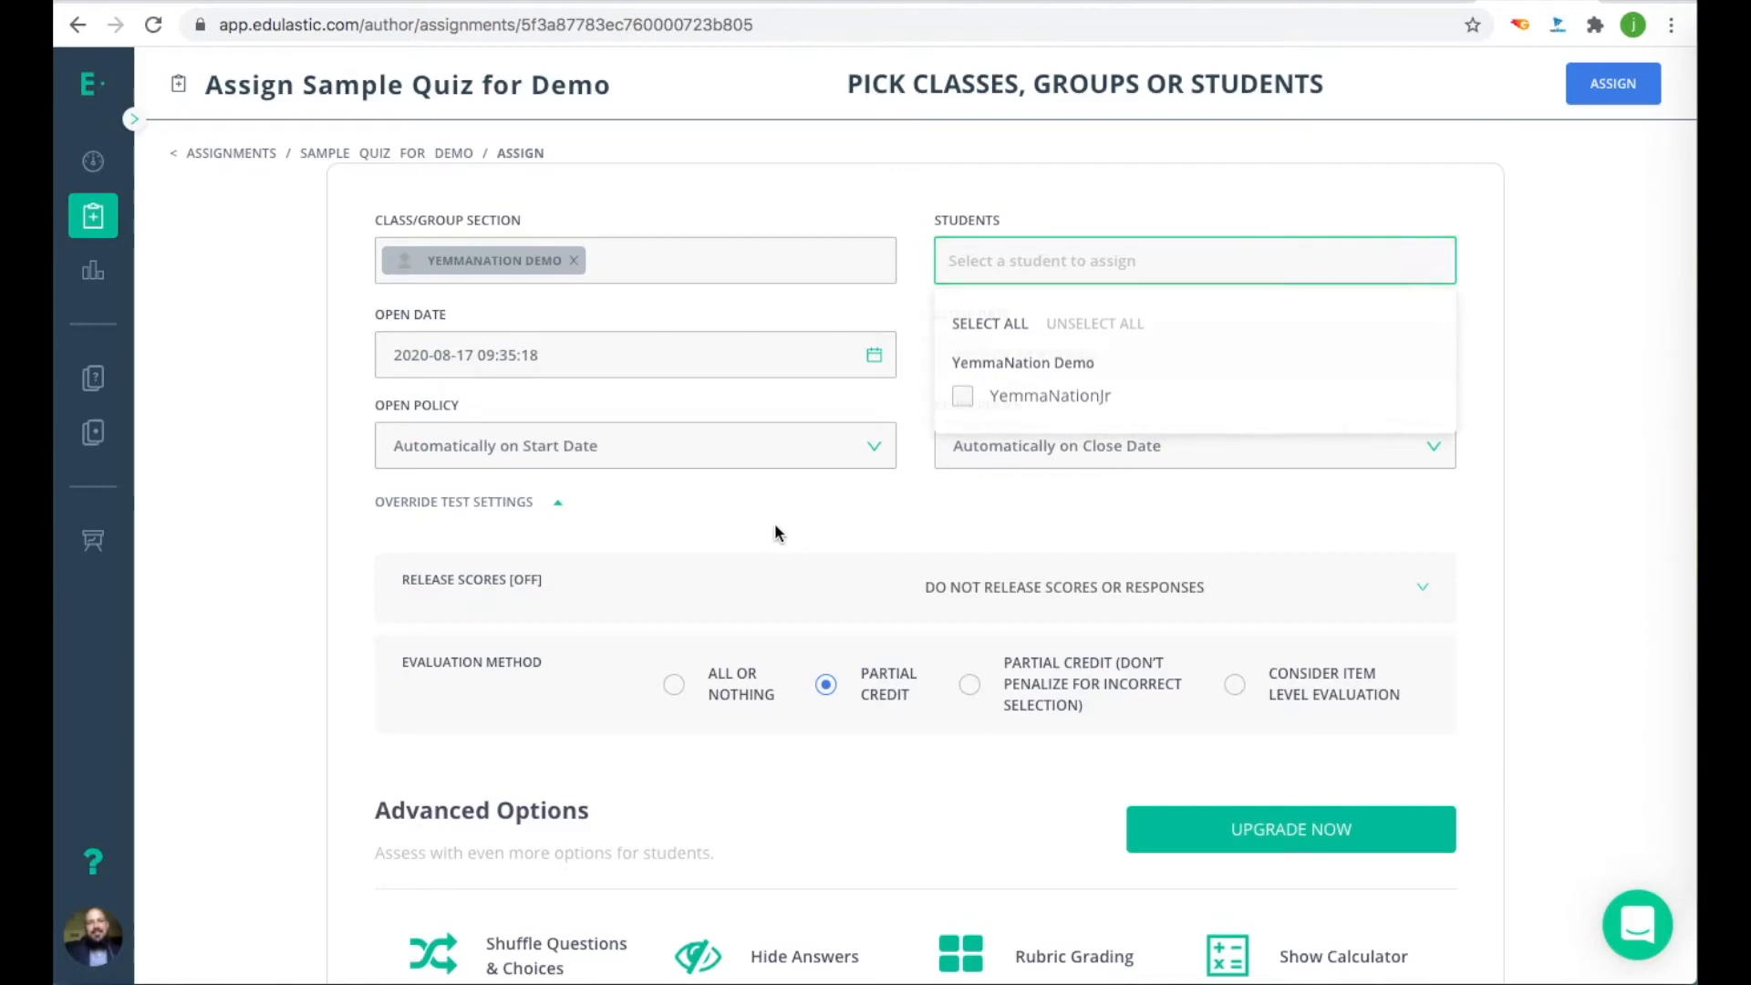
click(749, 356)
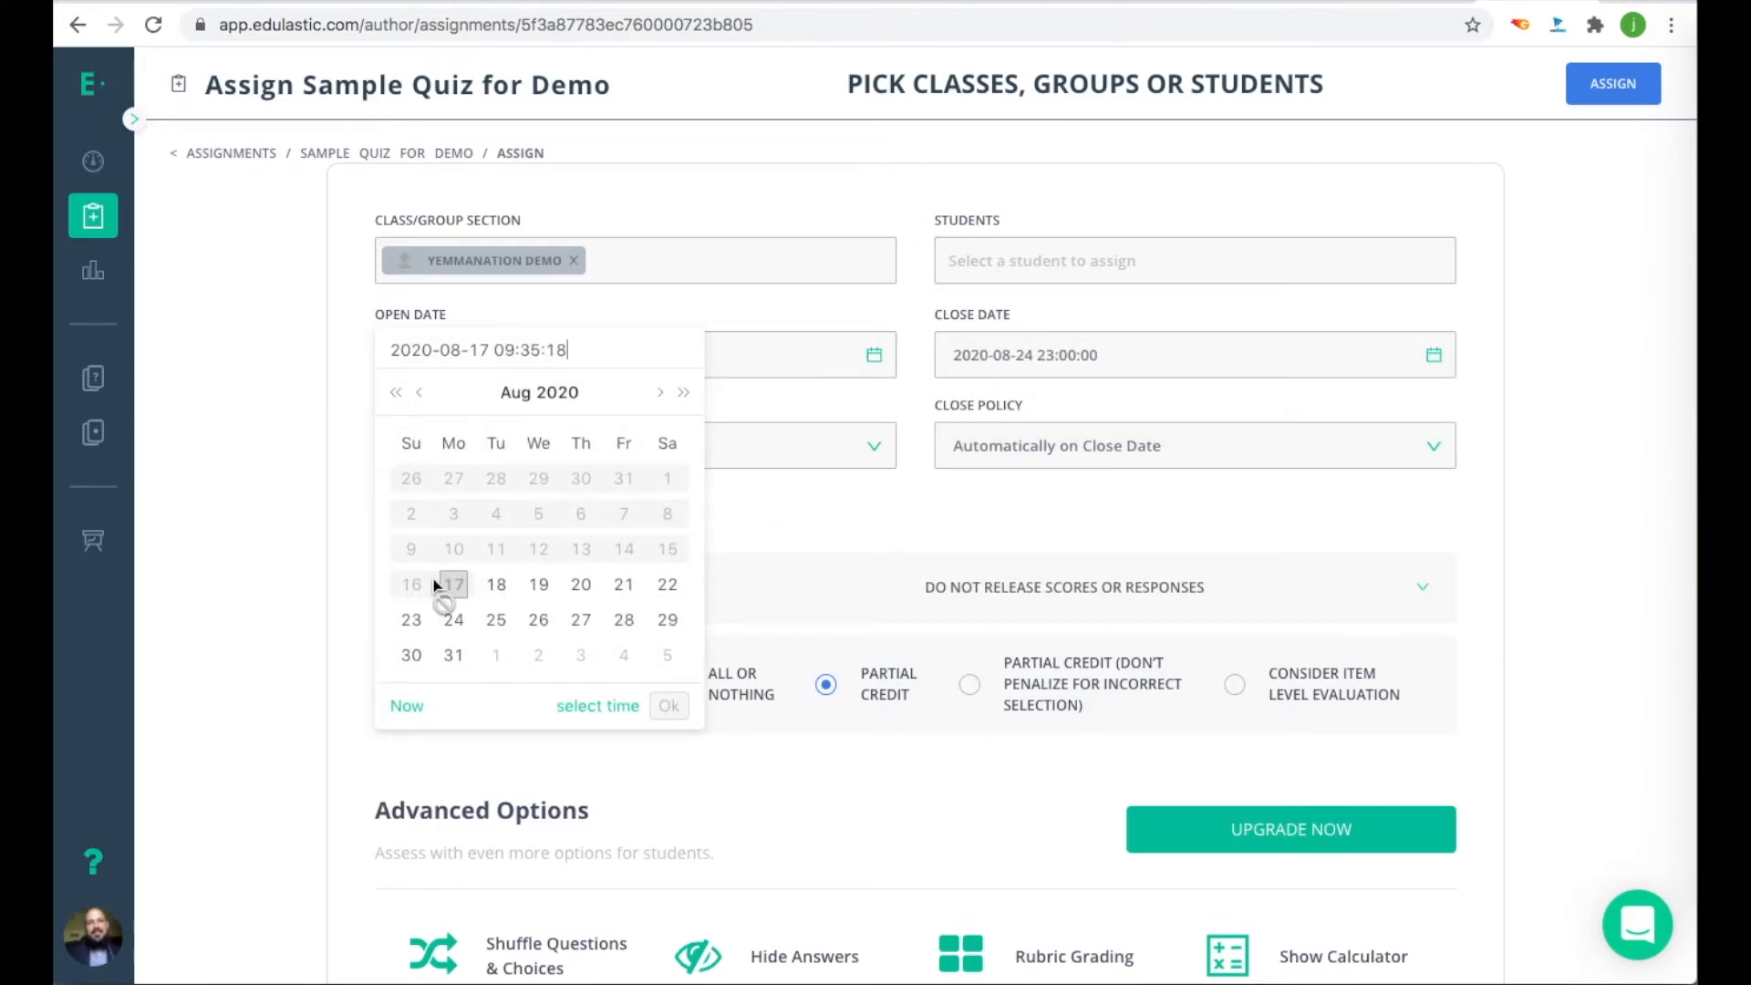
click(903, 515)
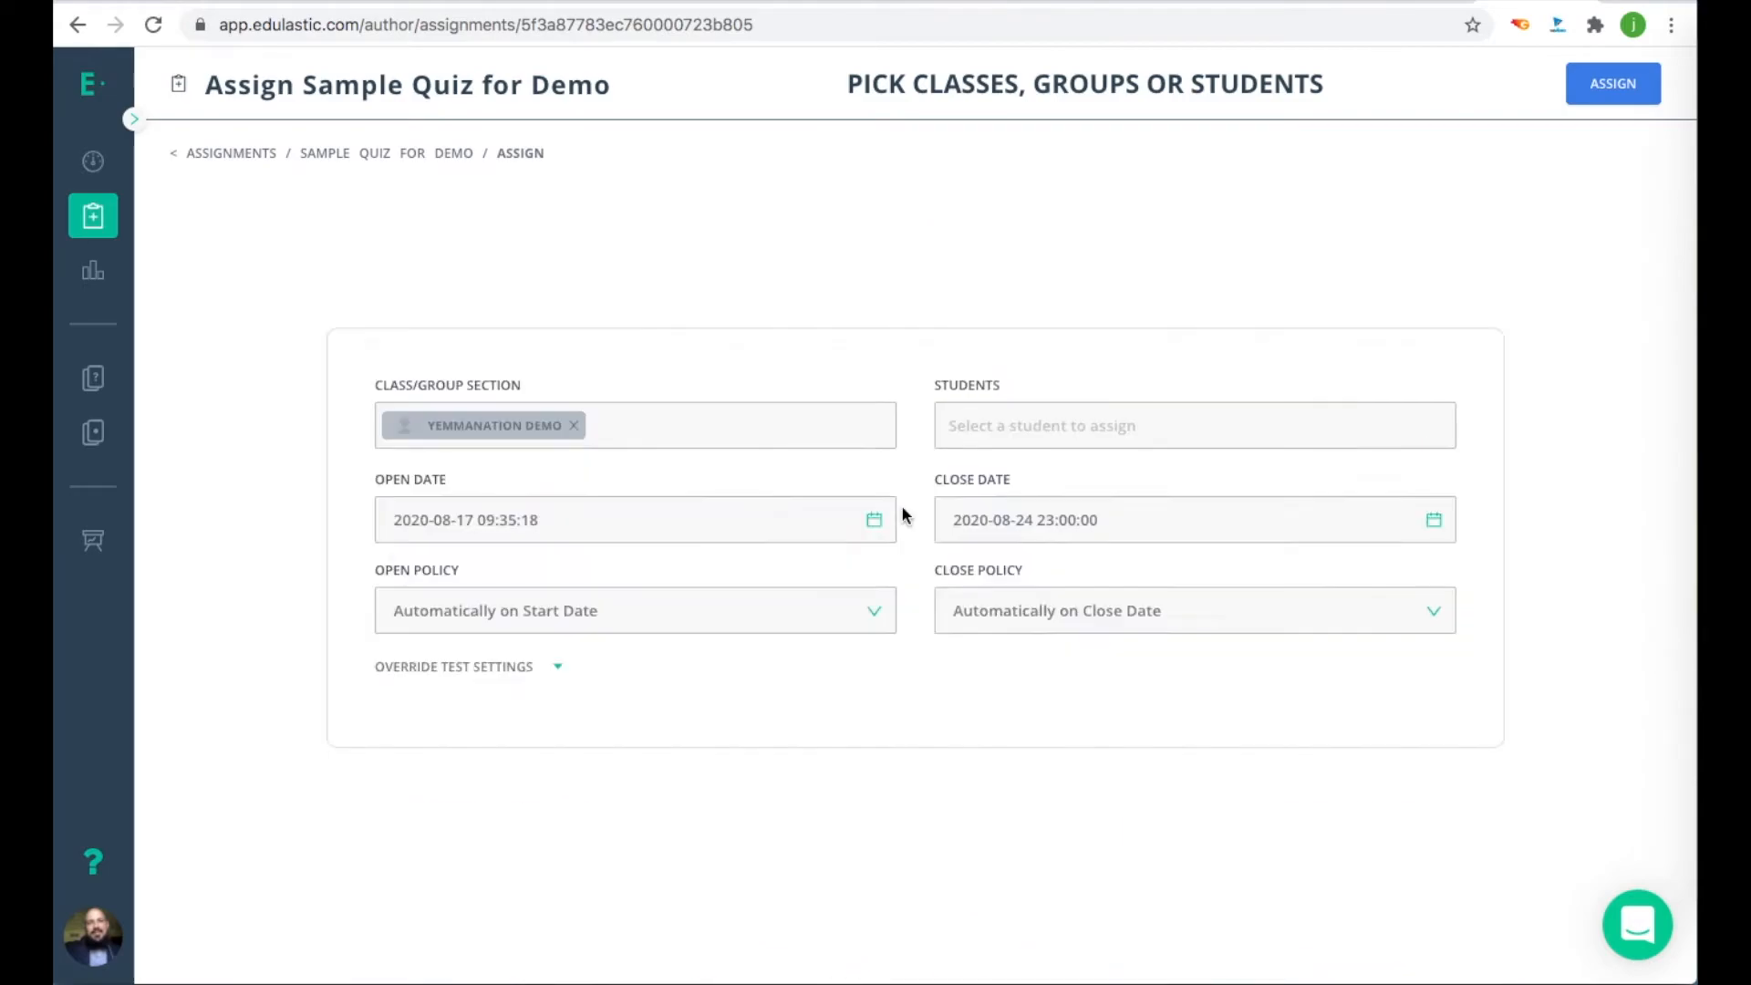
Step: Set the assignment's close date to 2020-08-21 at 23:00:00
click(1023, 516)
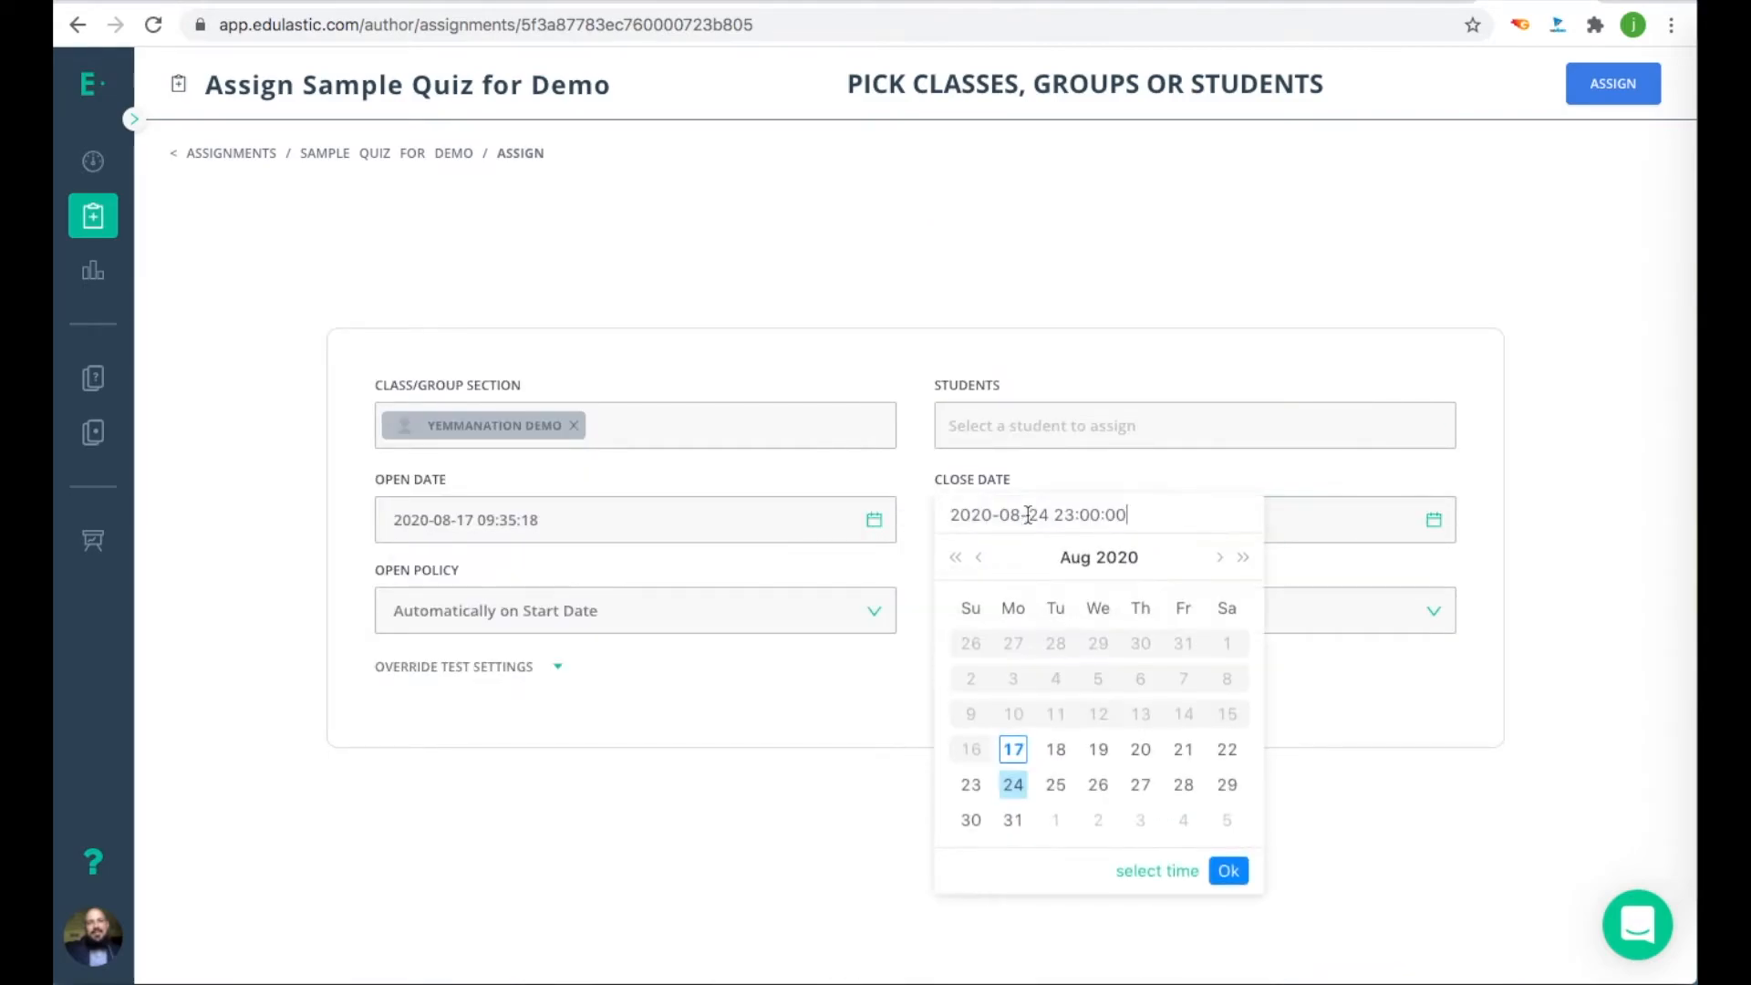
click(1183, 750)
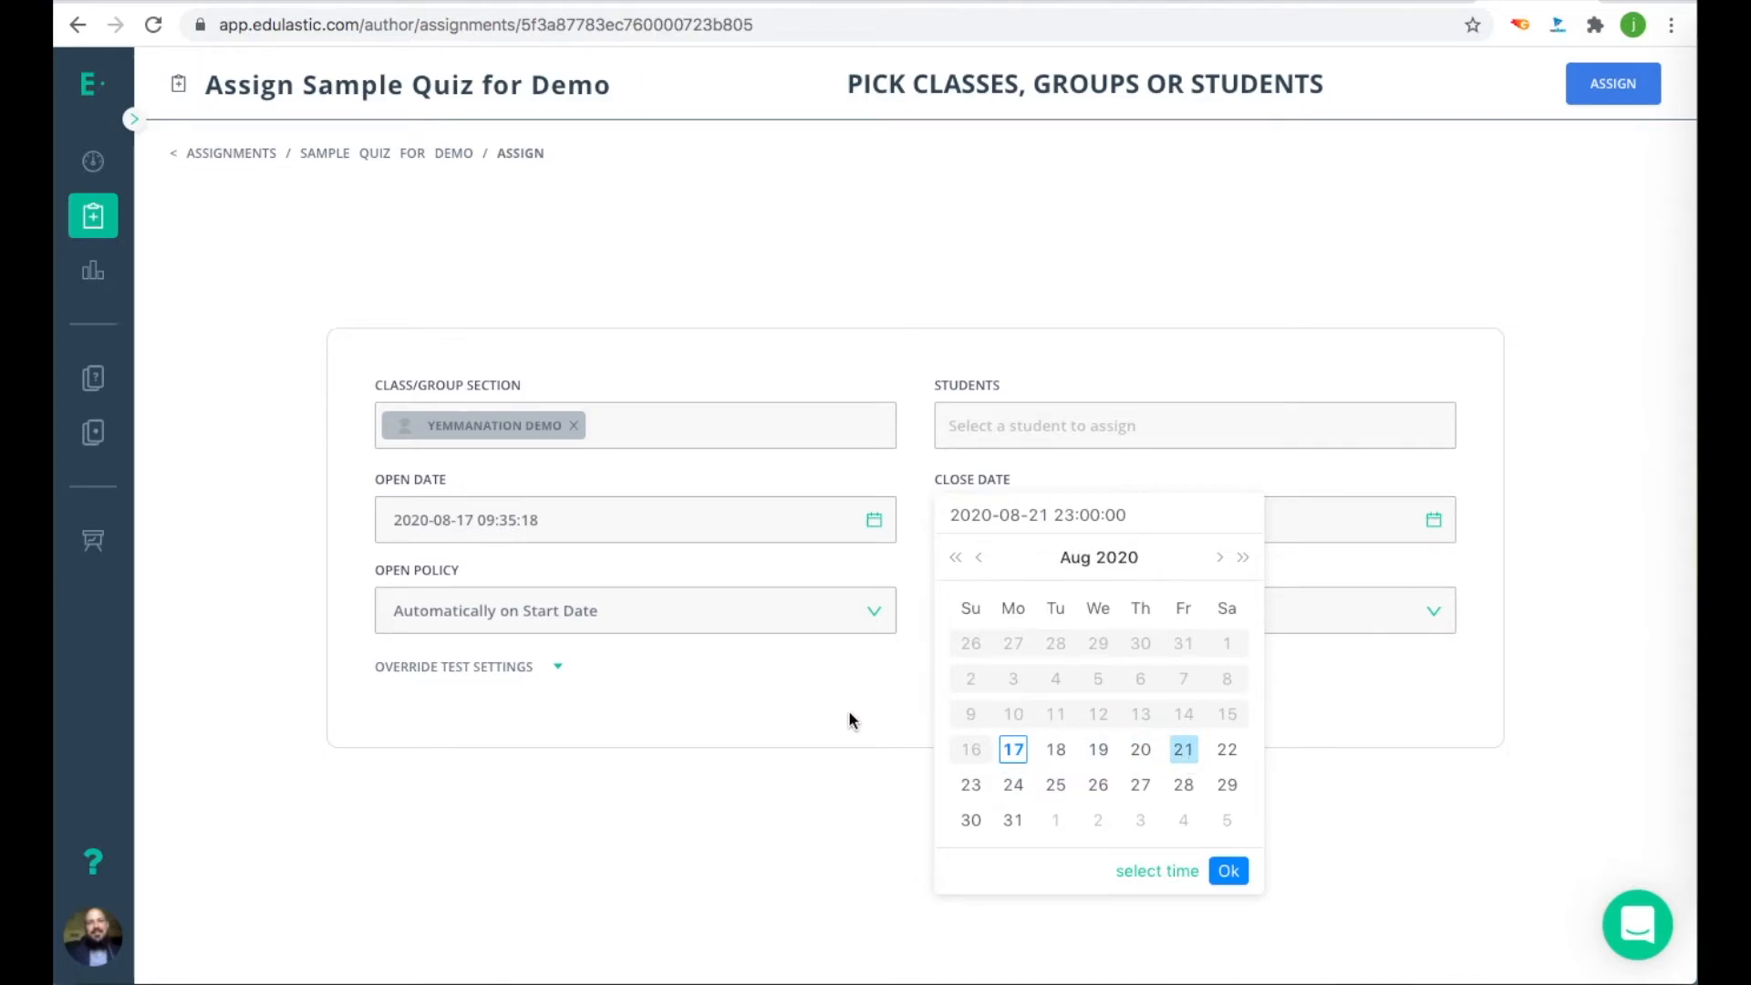
click(1229, 870)
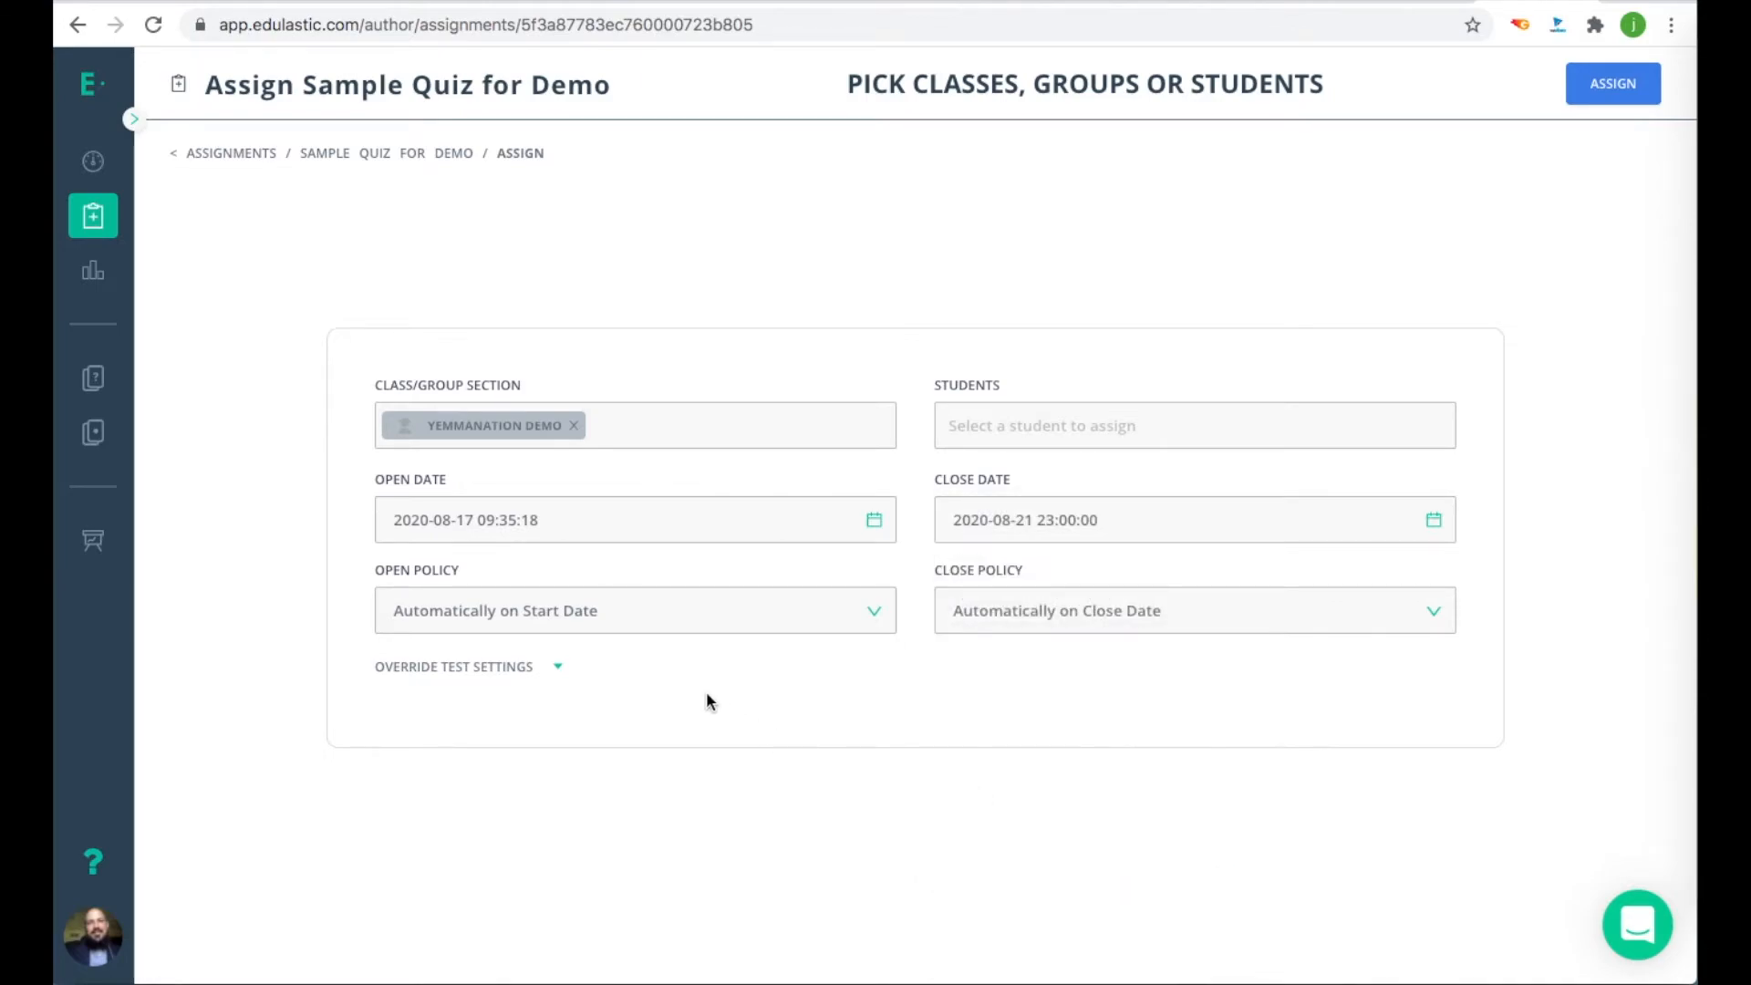
Step: Review the open policy choices and the override test settings, including score release, evaluation method, advanced options and standard based grading scale
click(658, 616)
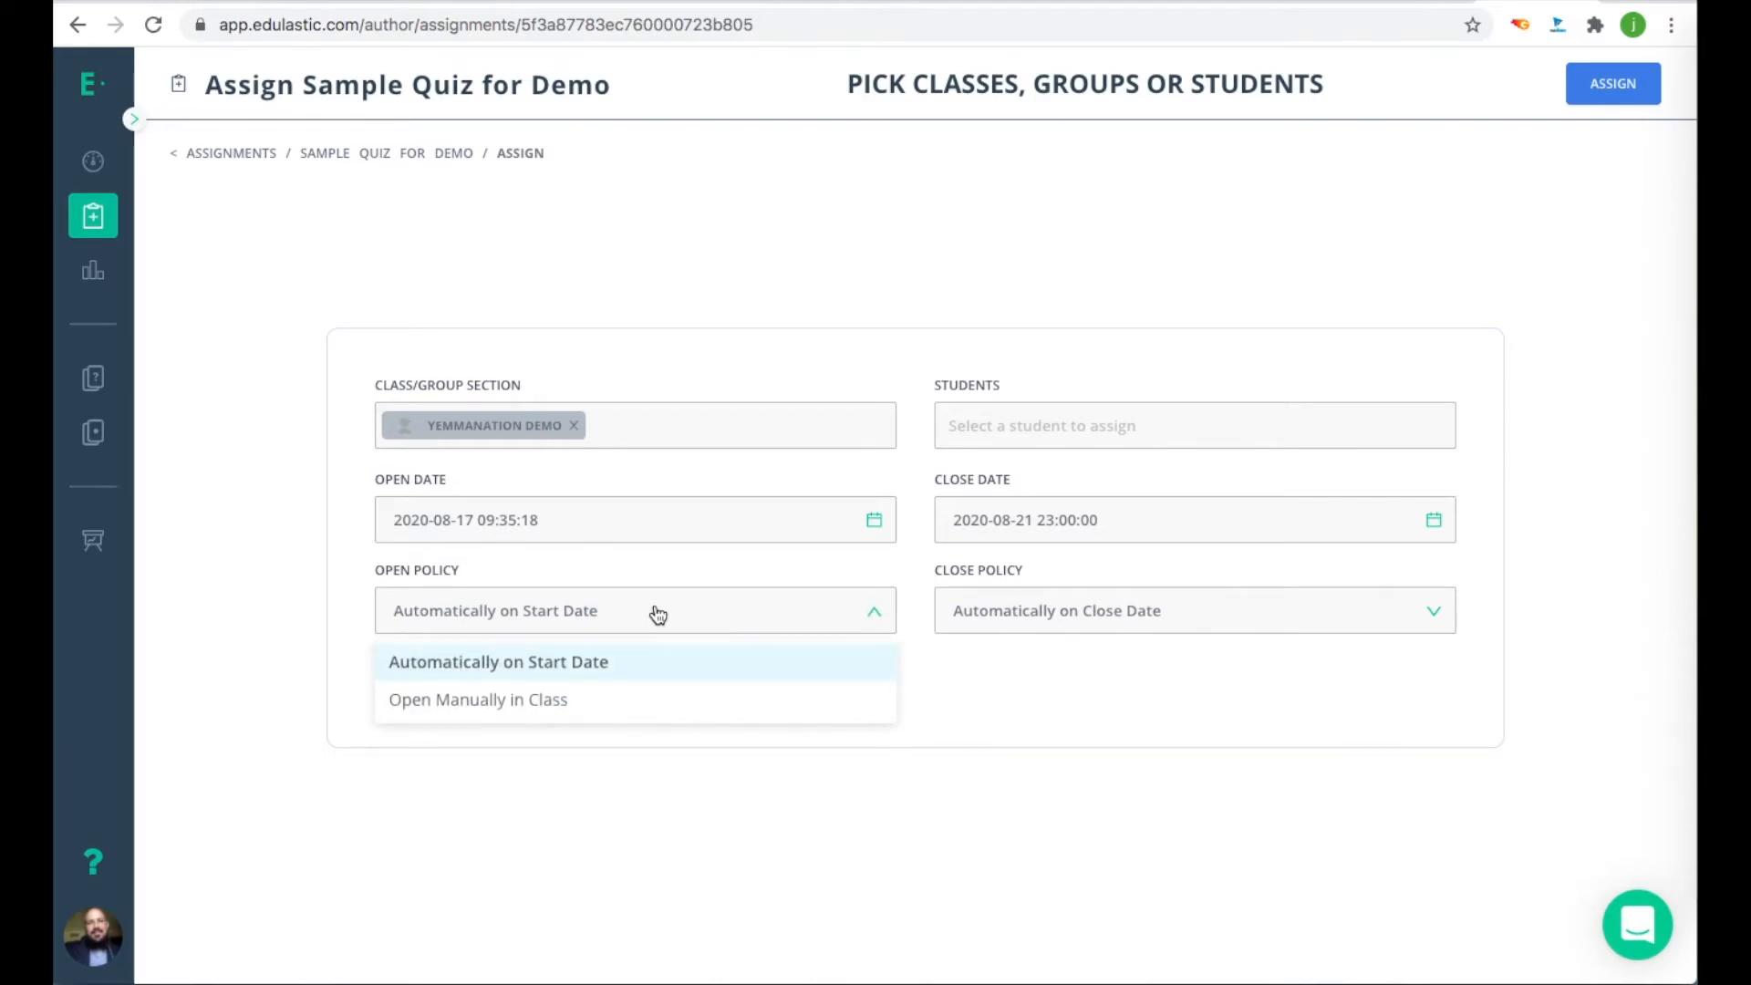
click(936, 692)
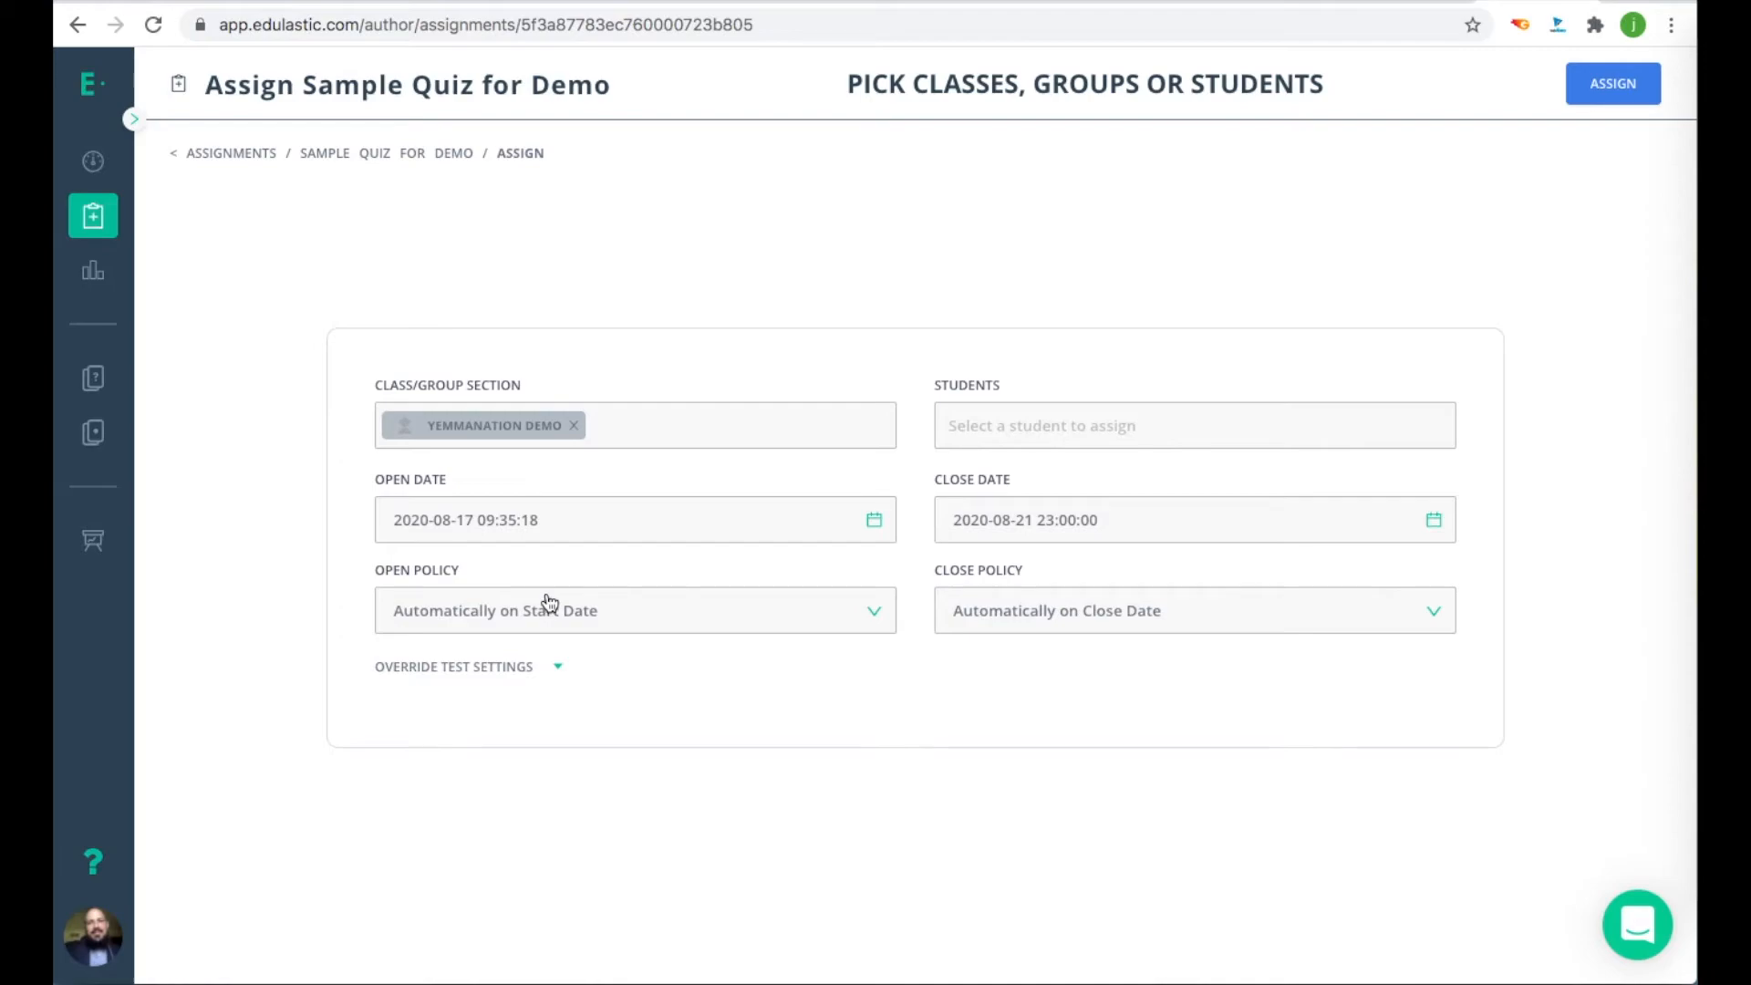
click(513, 668)
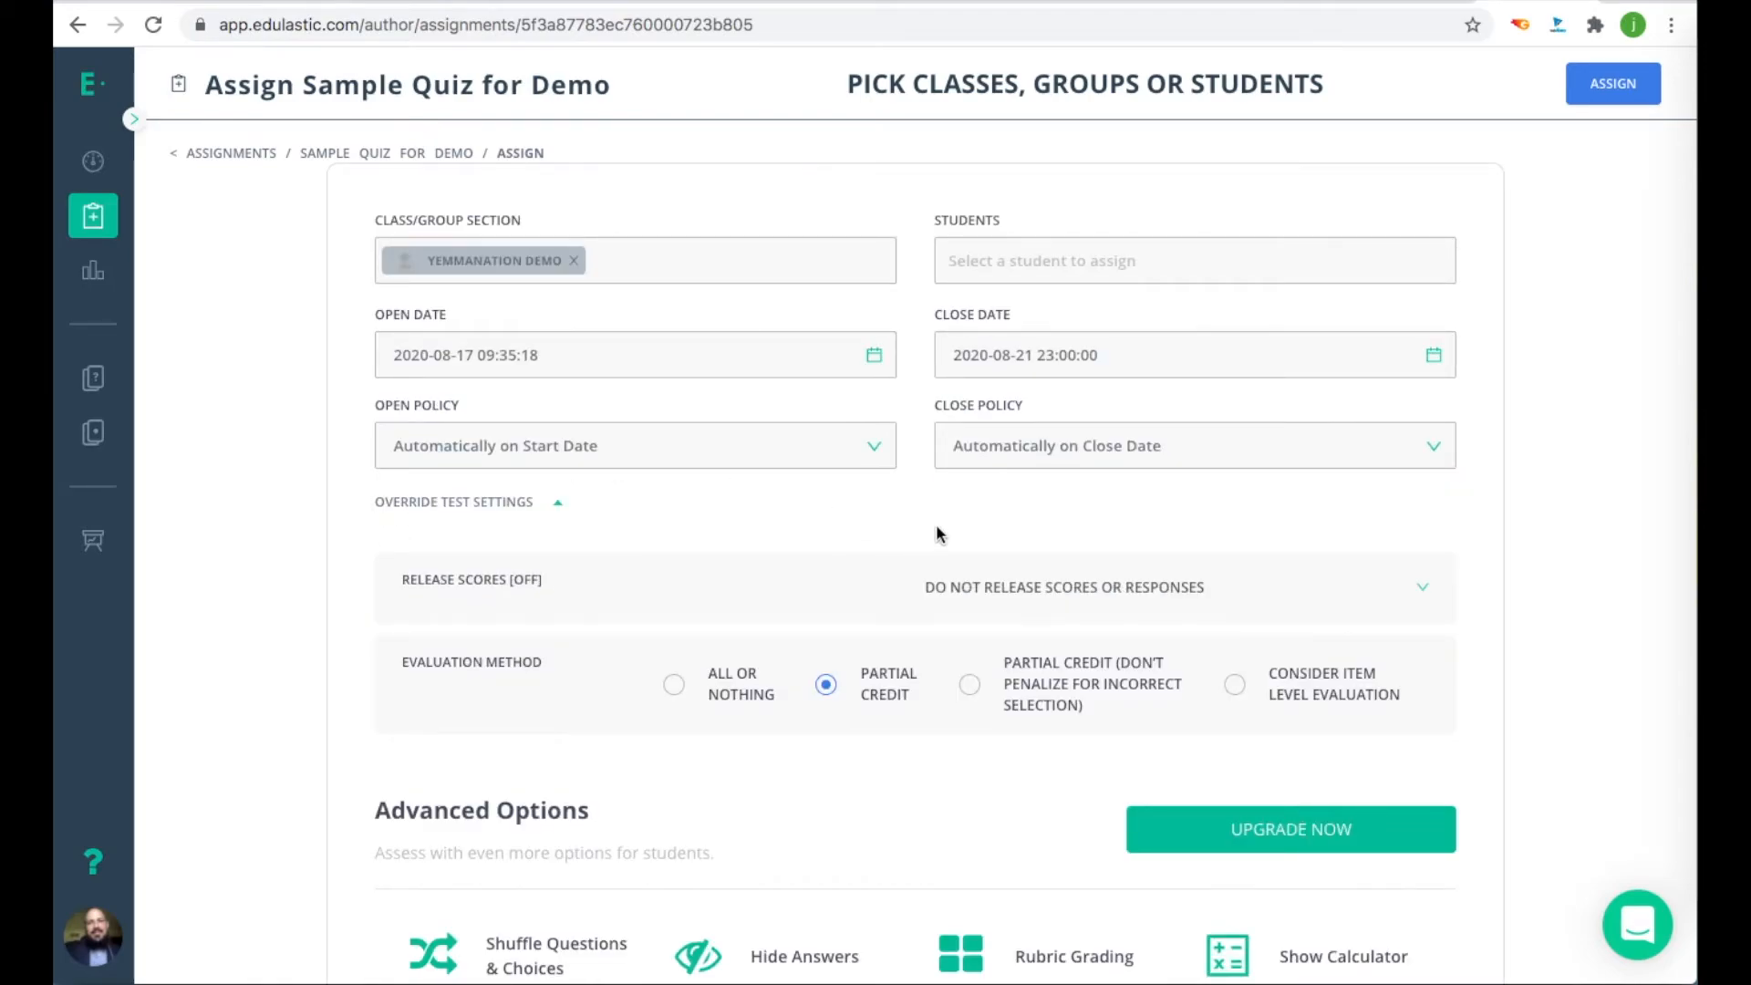
scroll(616, 721, down, 3)
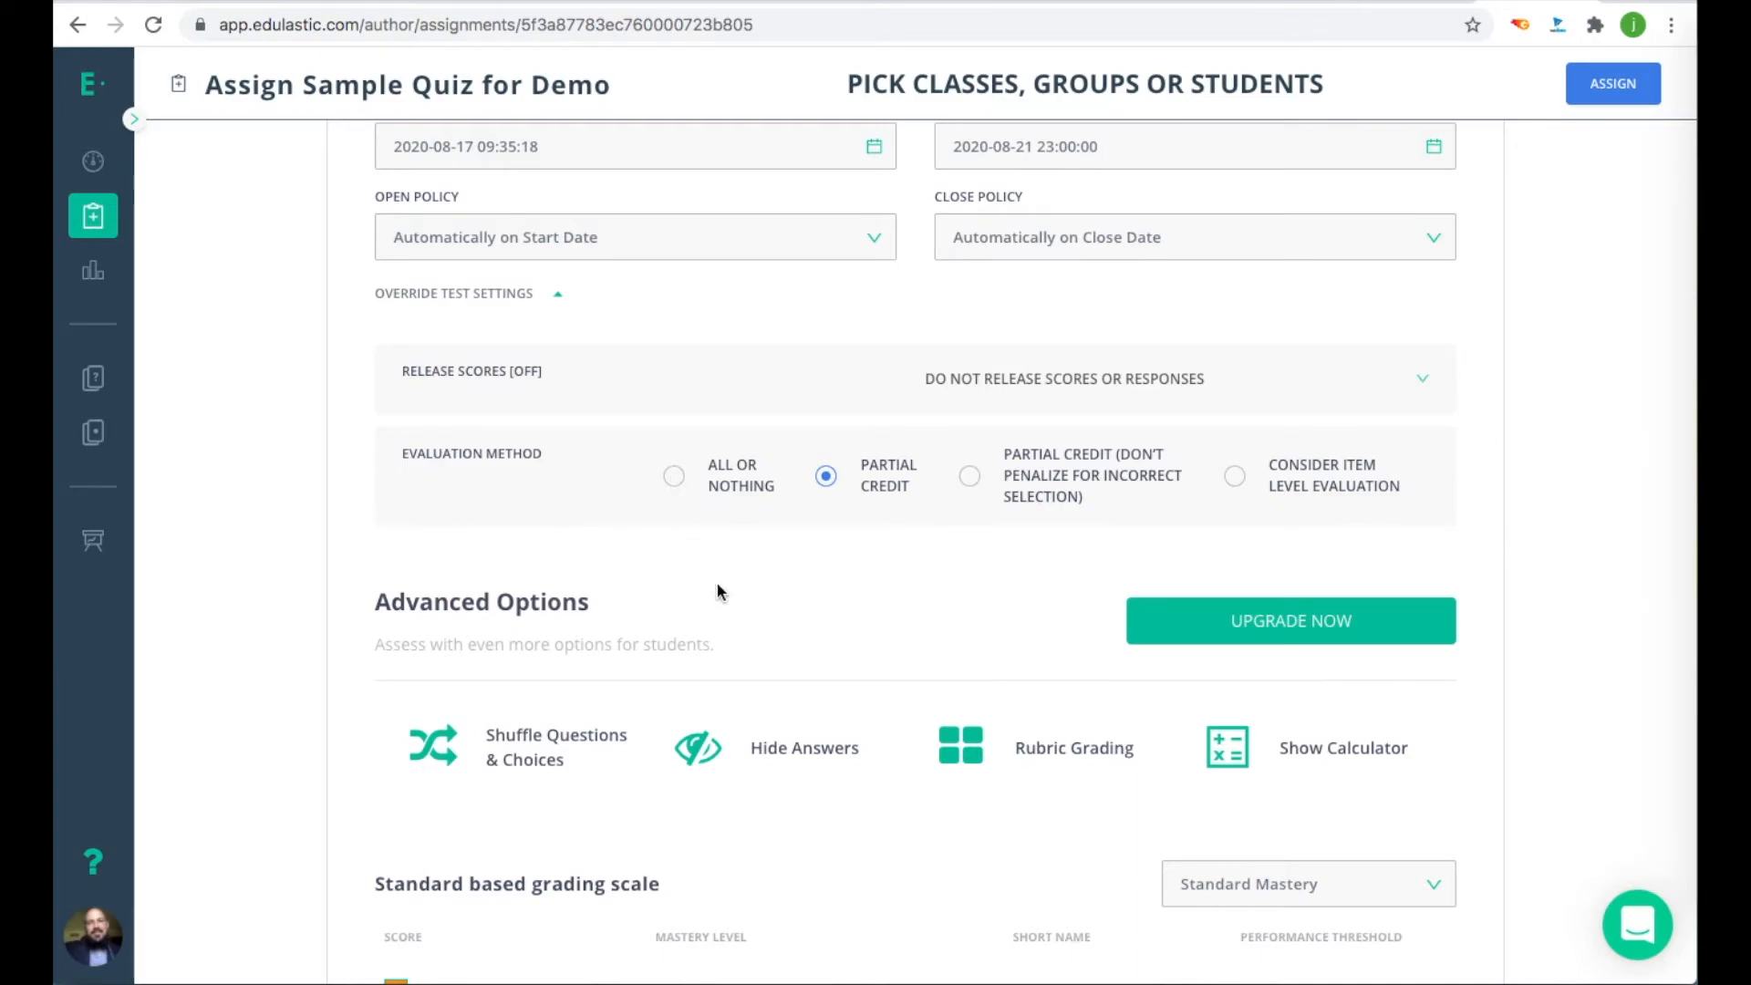
scroll(717, 591, down, 3)
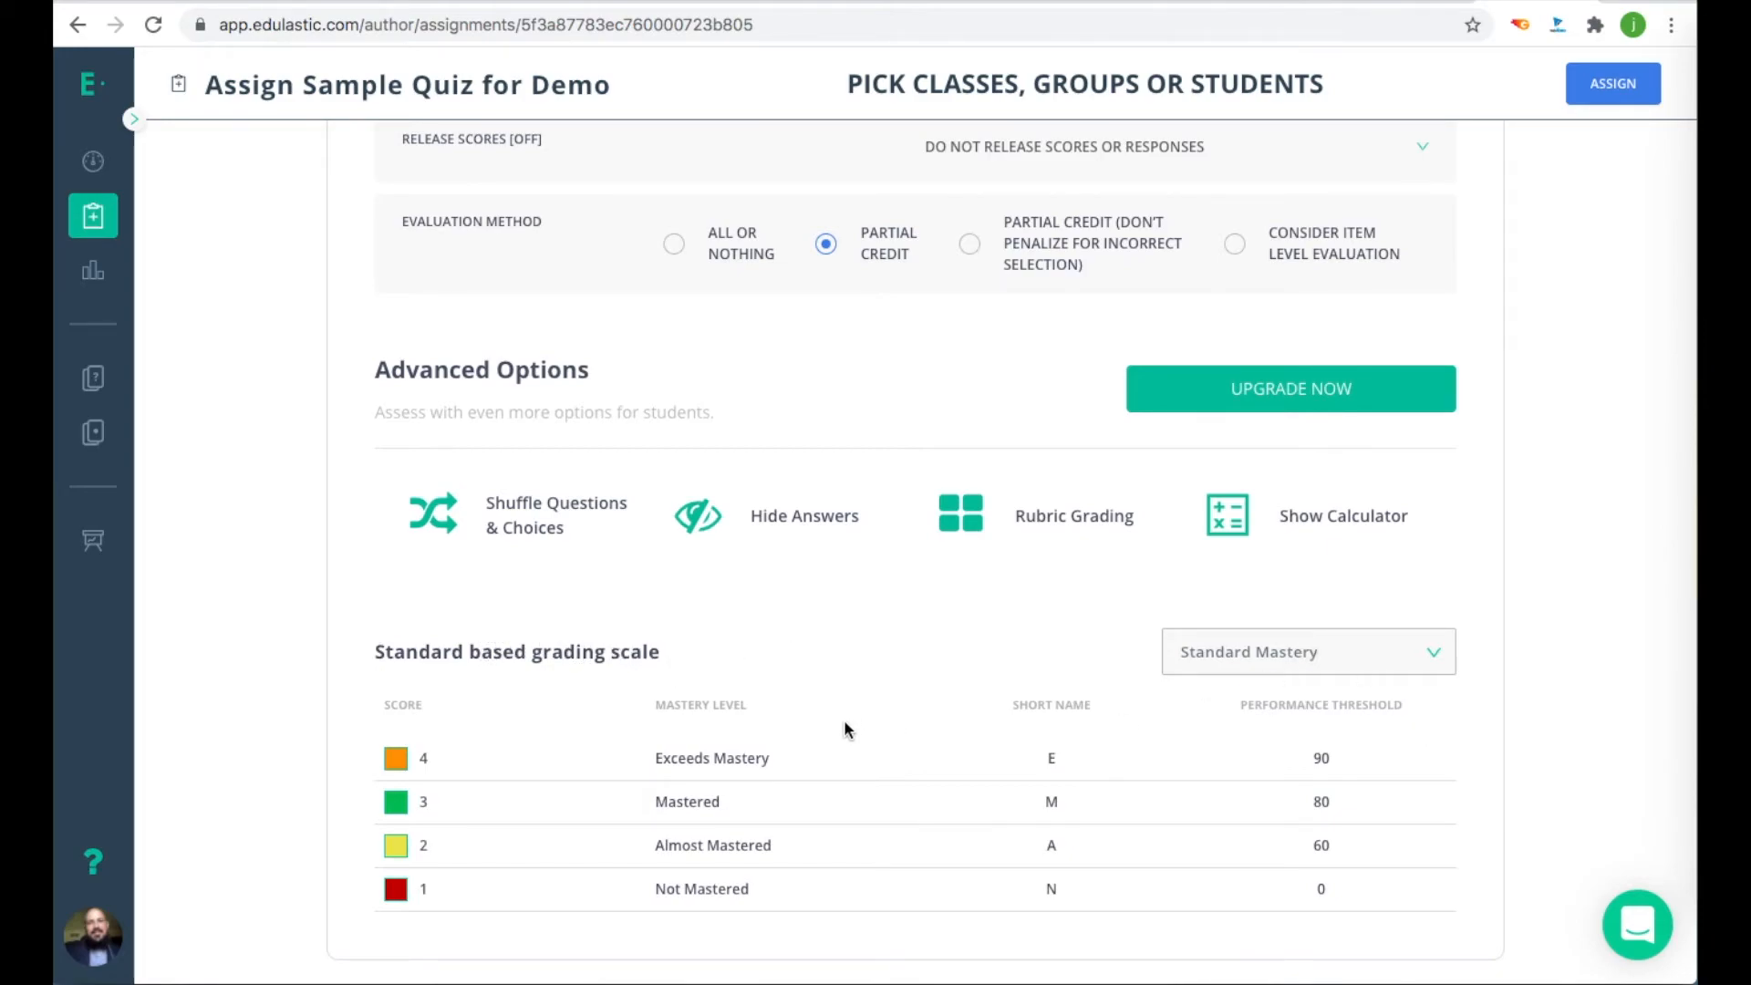
scroll(844, 725, up, 2)
scroll(845, 725, down, 2)
scroll(845, 725, up, 5)
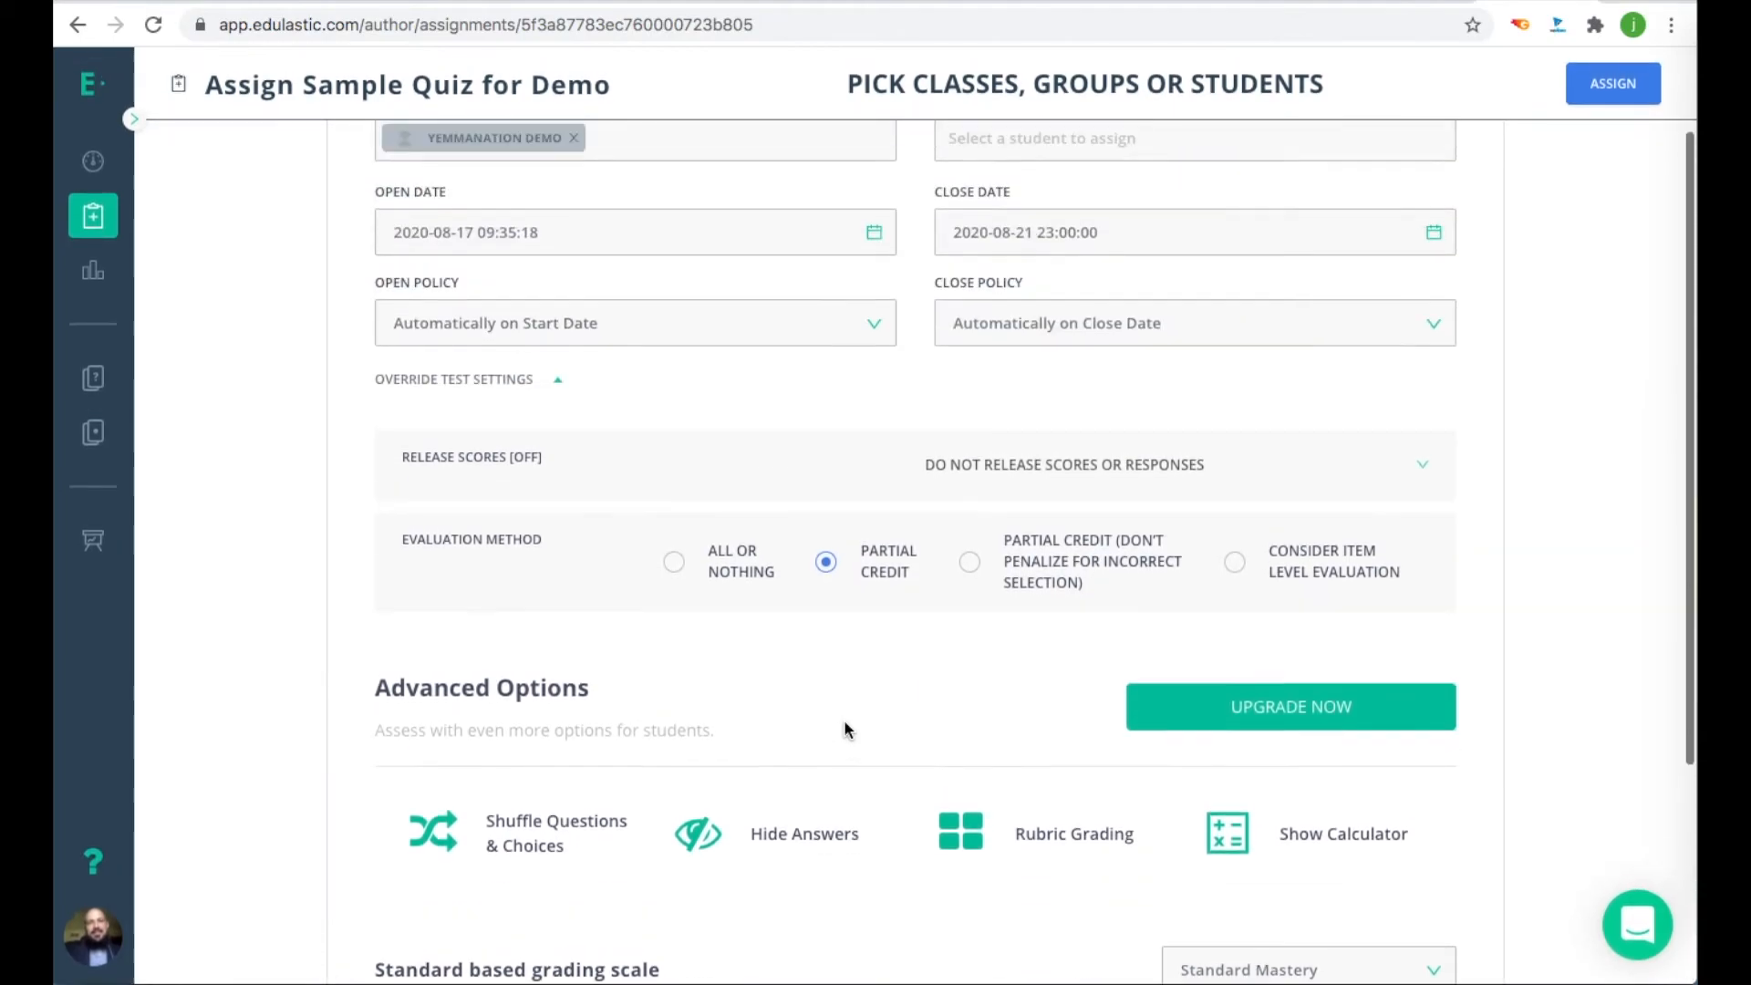
Step: Assign the quiz to the selected class and copy its sharing URL
click(1601, 96)
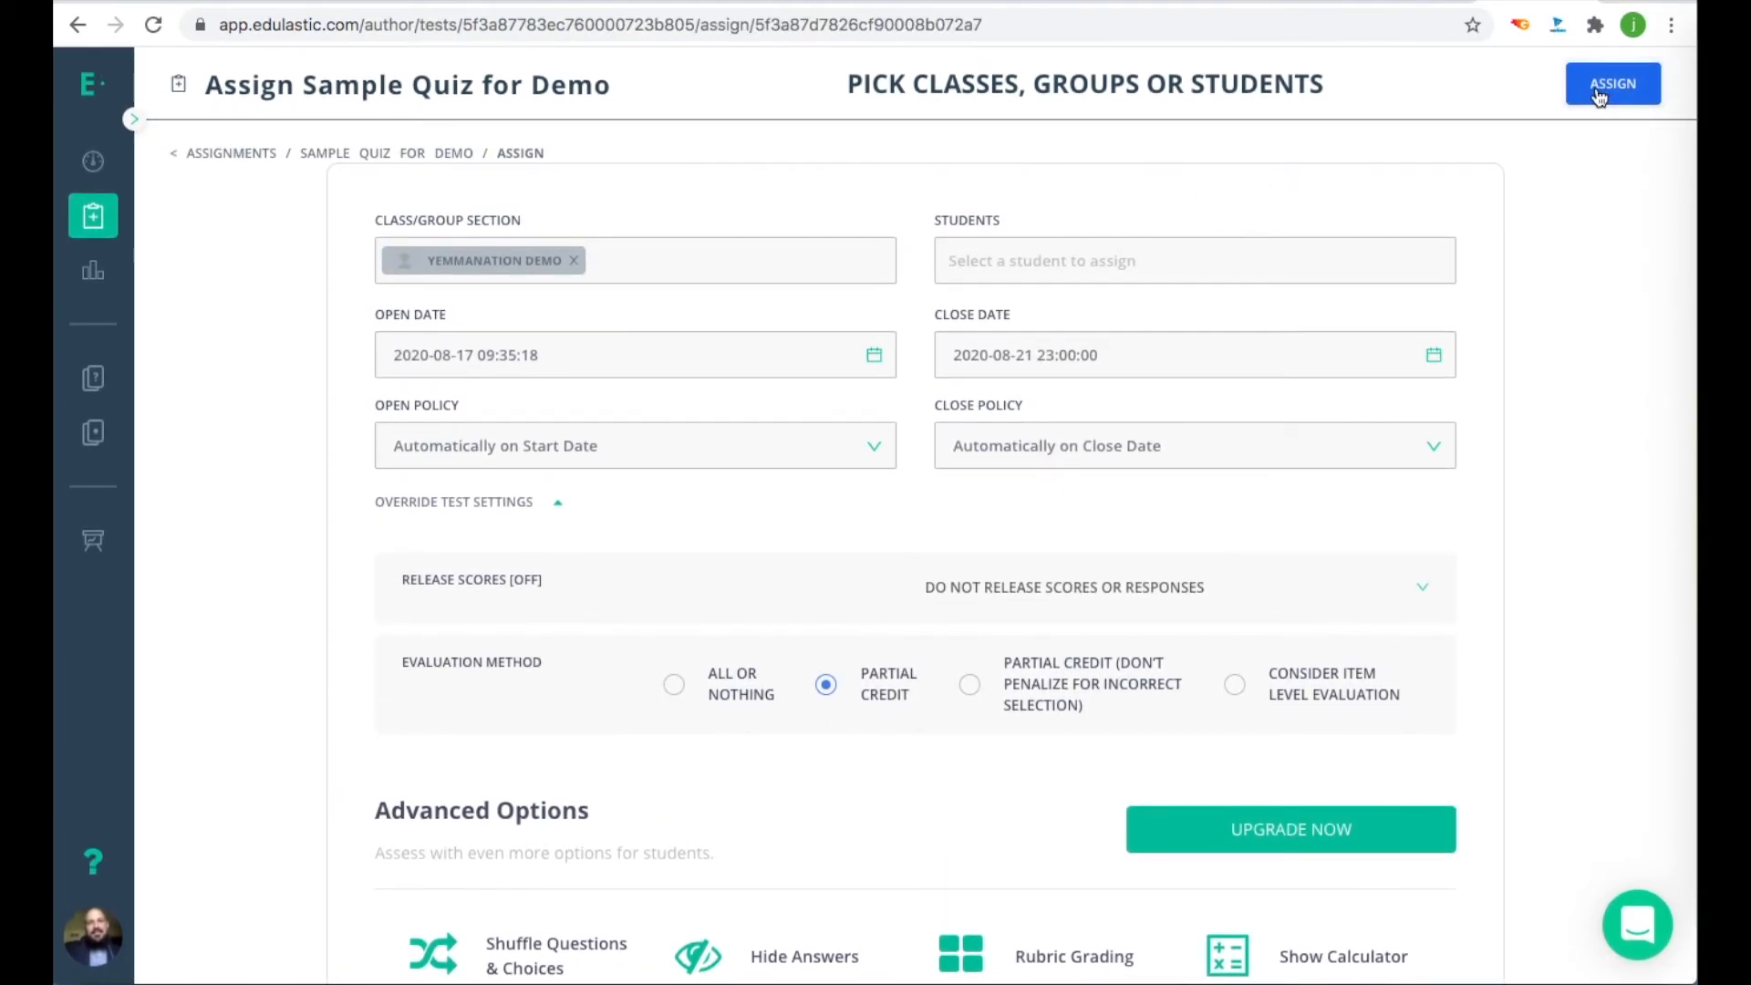
scroll(981, 507, down, 2)
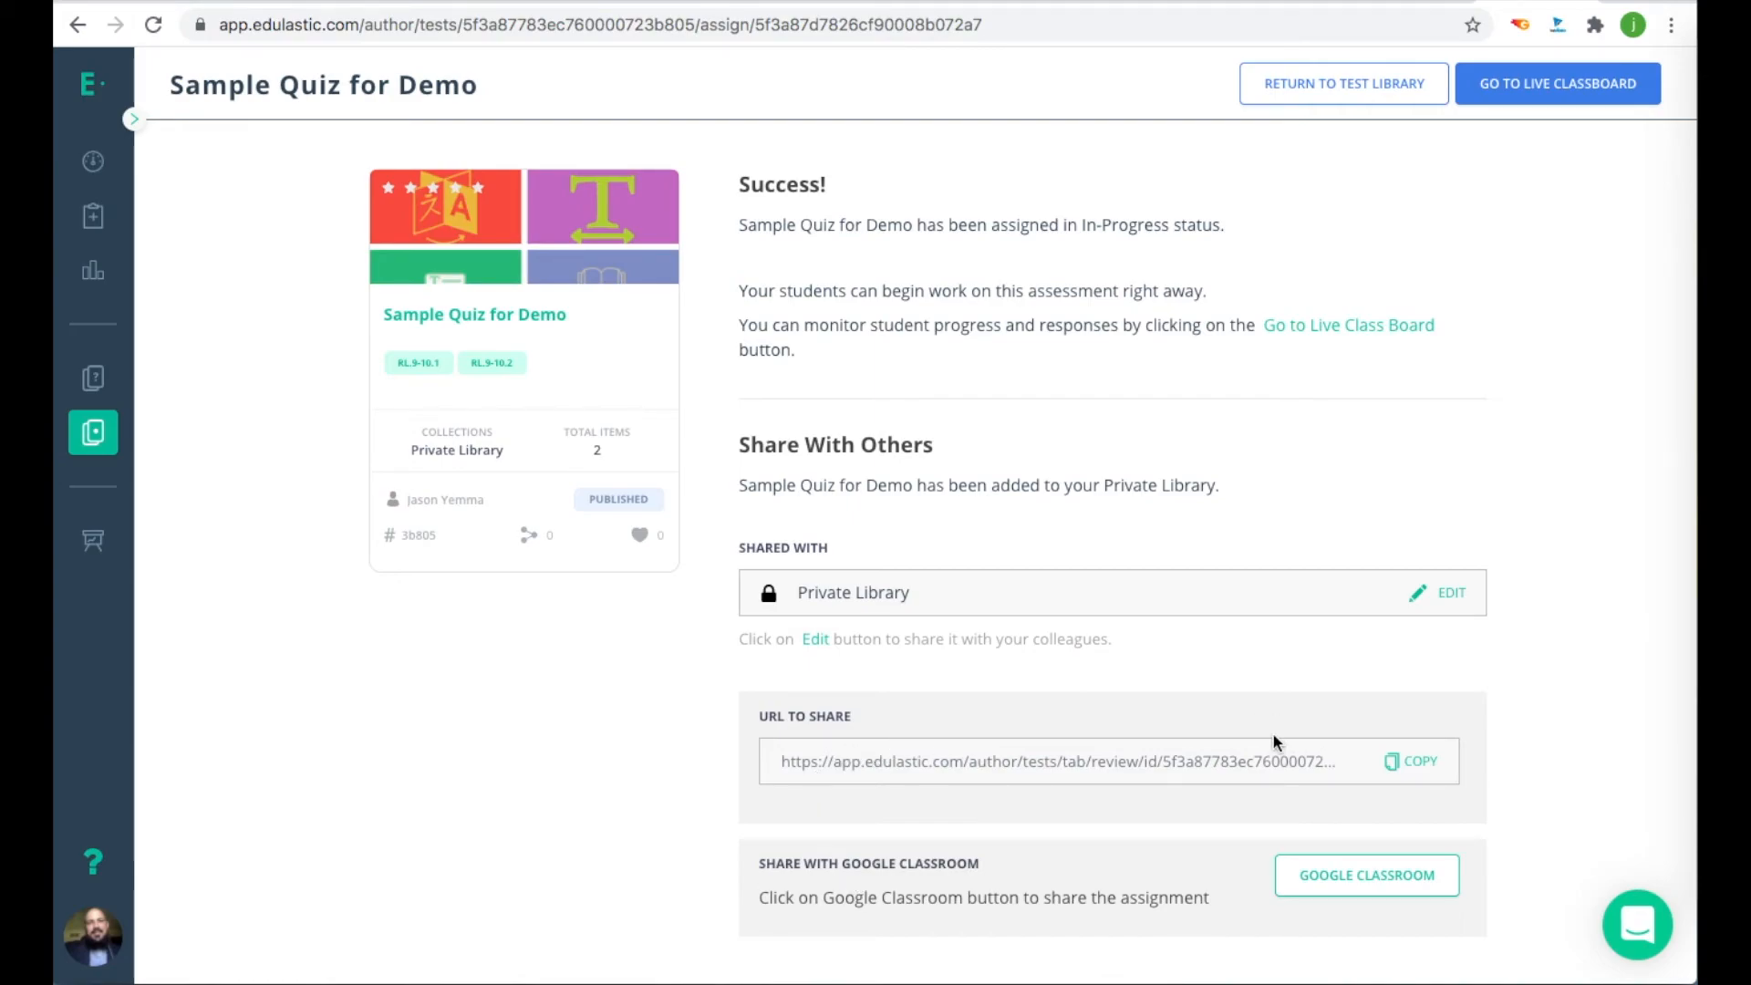
click(1415, 766)
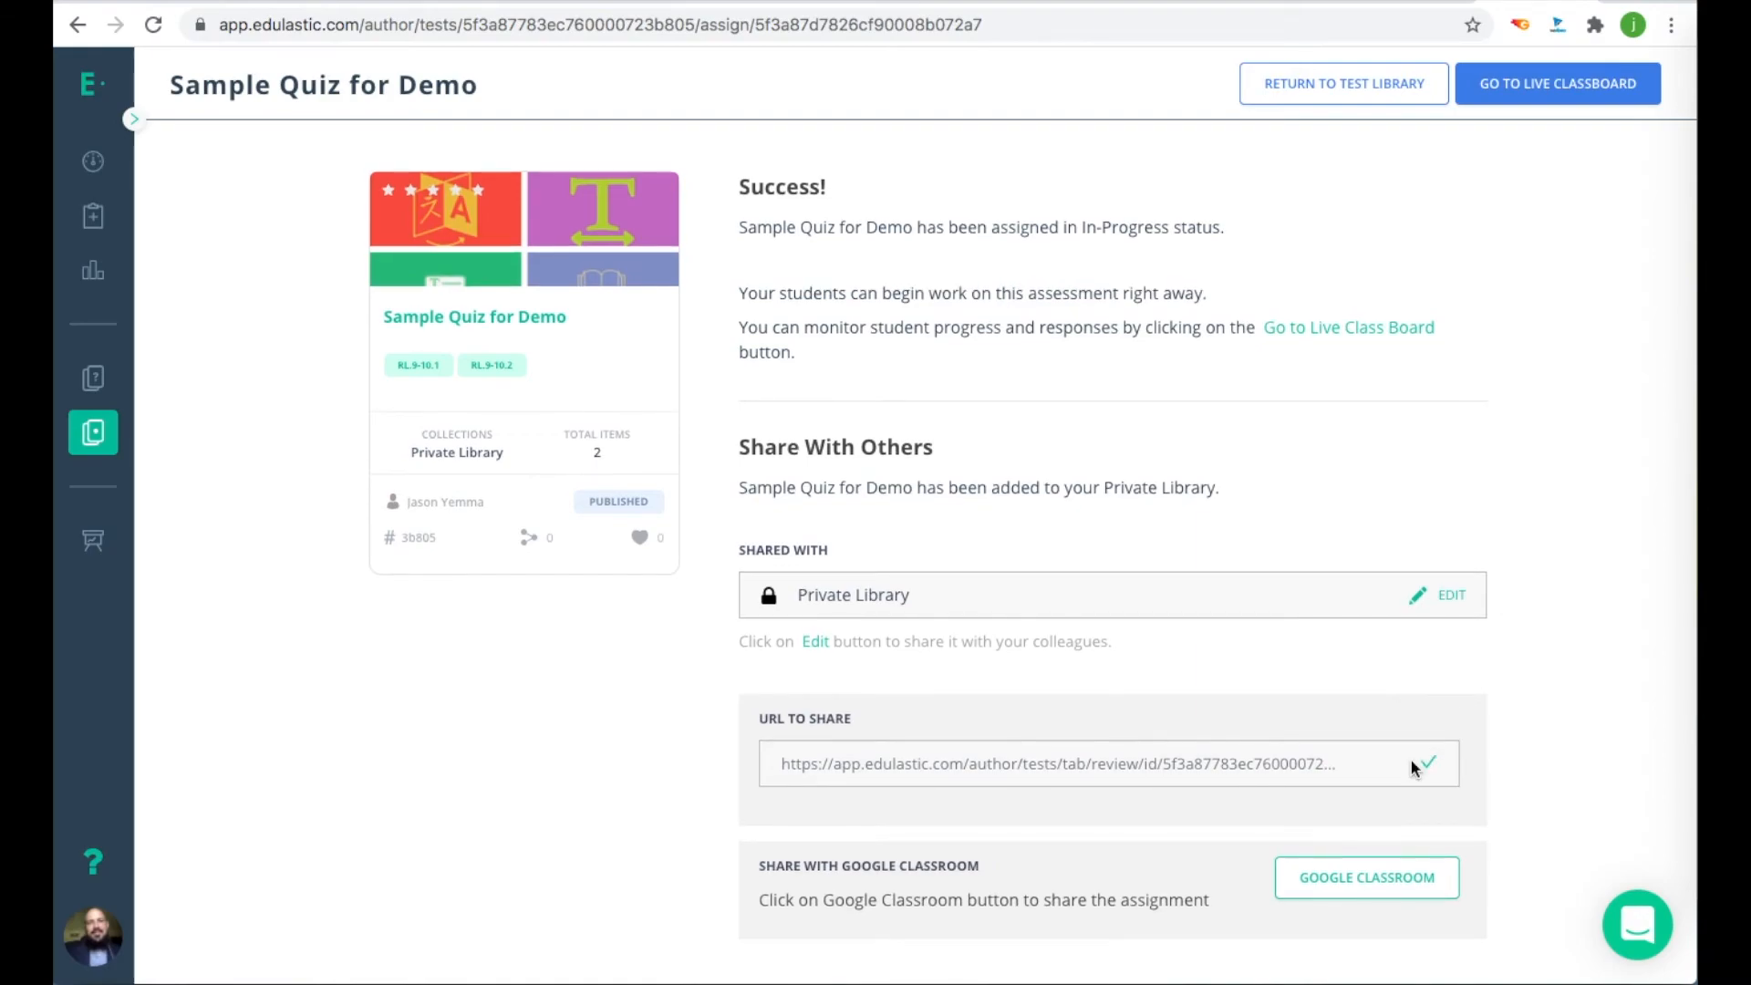